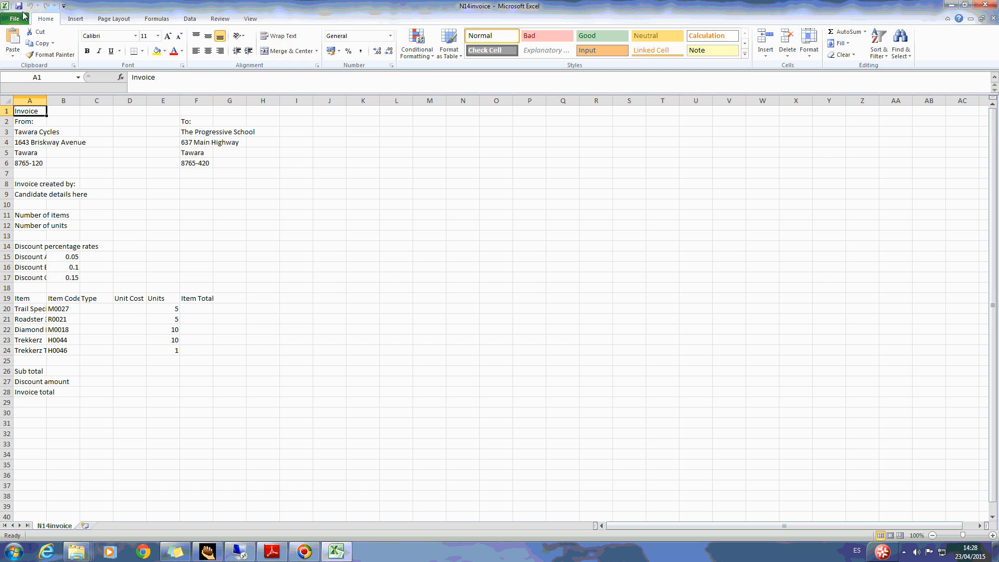
- Try to save N14invoice in Excel Workbook format in the N14EVIDENCE9999 folder
{"action": "left_click", "coordinate": [16, 24]}
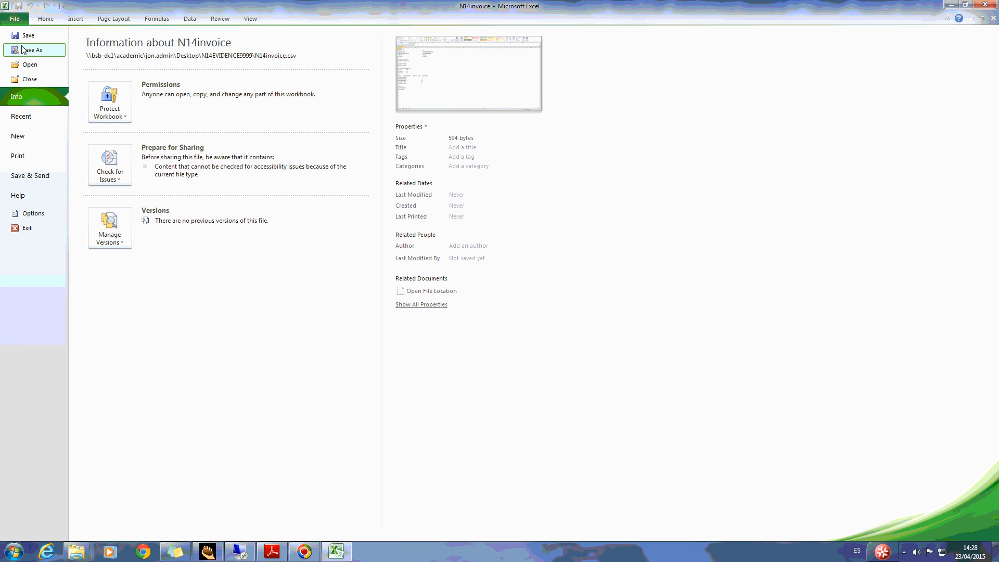
{"action": "key", "text": "Escape"}
{"action": "key", "text": "F12"}
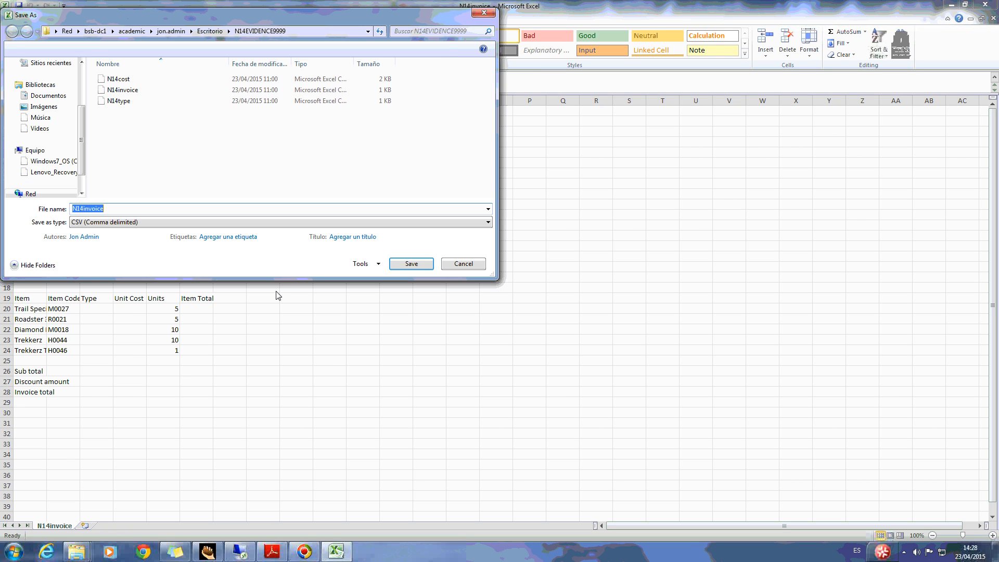
{"action": "left_click", "coordinate": [292, 222]}
{"action": "left_click", "coordinate": [336, 232]}
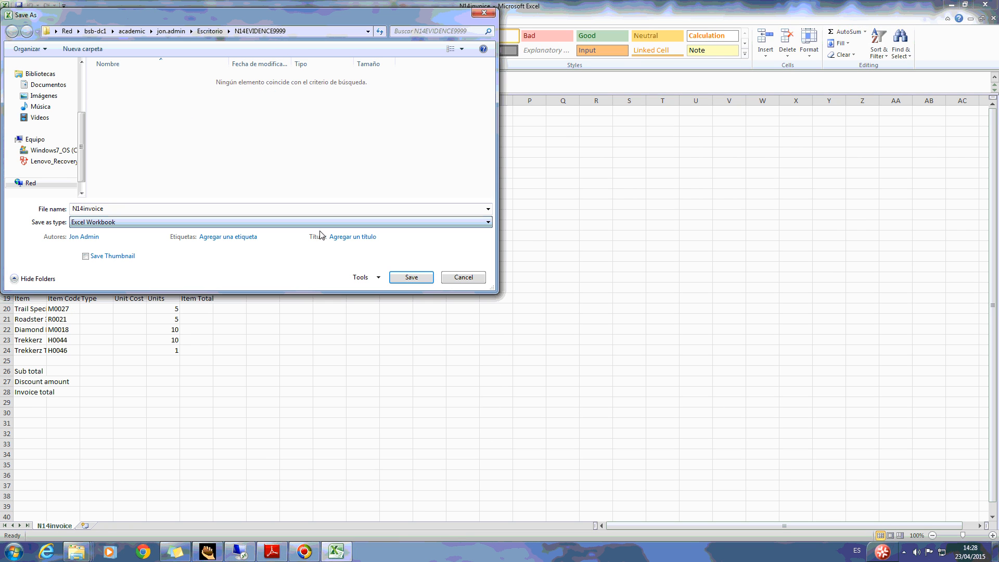
{"action": "left_click", "coordinate": [411, 277]}
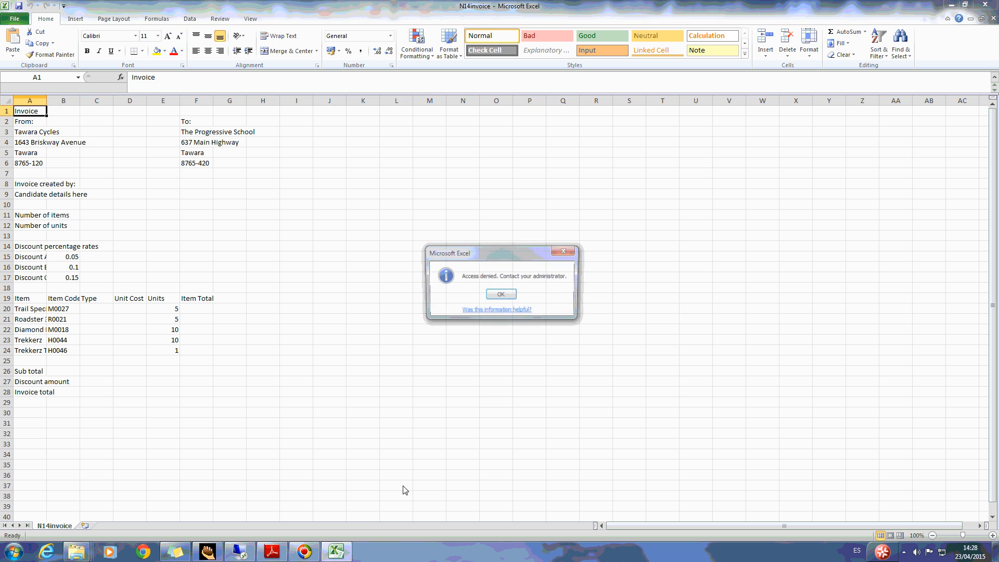
{"action": "left_click", "coordinate": [501, 295]}
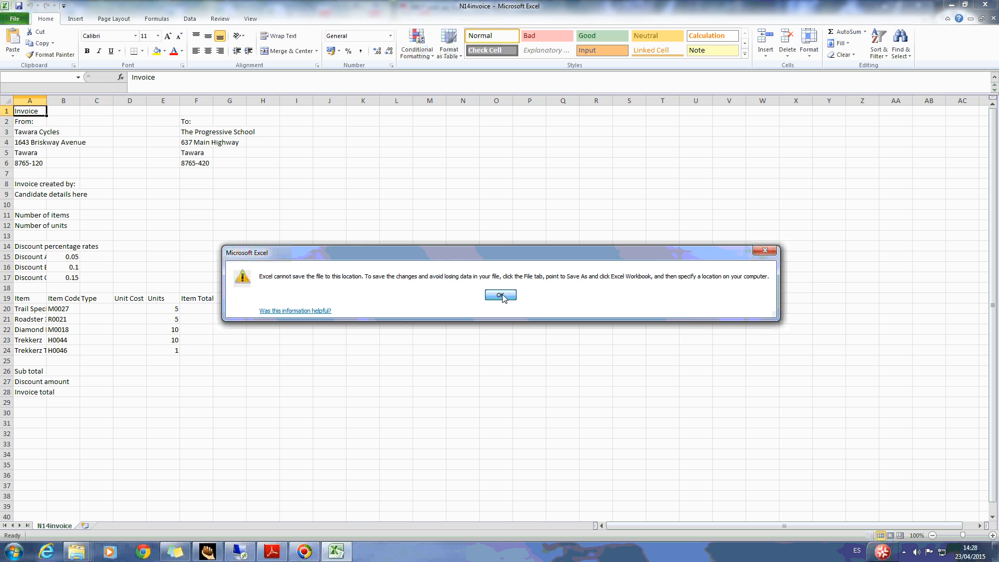
{"action": "left_click", "coordinate": [501, 295]}
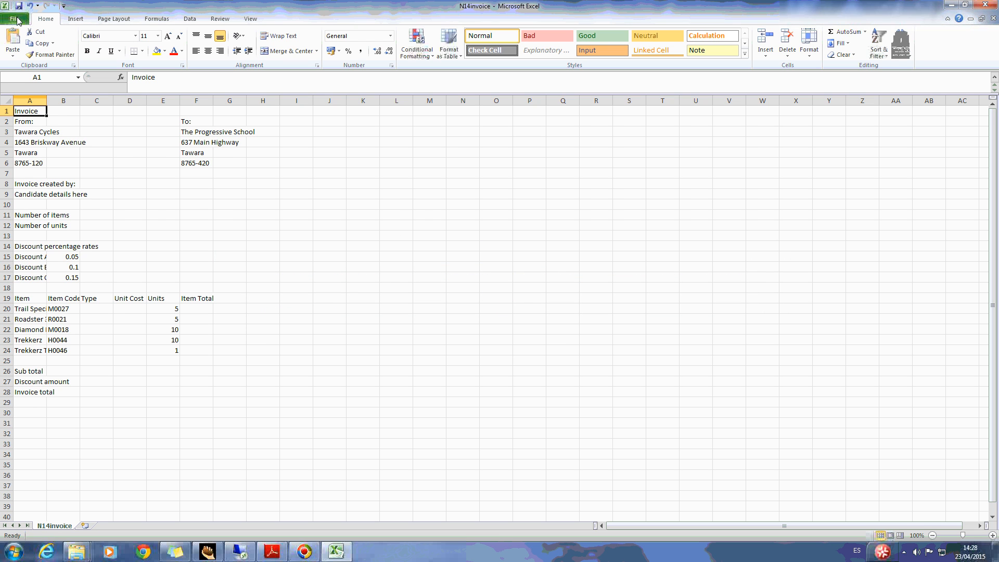
- Save N14invoice as an Excel Workbook in the desktop's J1332_html folder
{"action": "left_click", "coordinate": [17, 19]}
{"action": "left_click", "coordinate": [29, 49]}
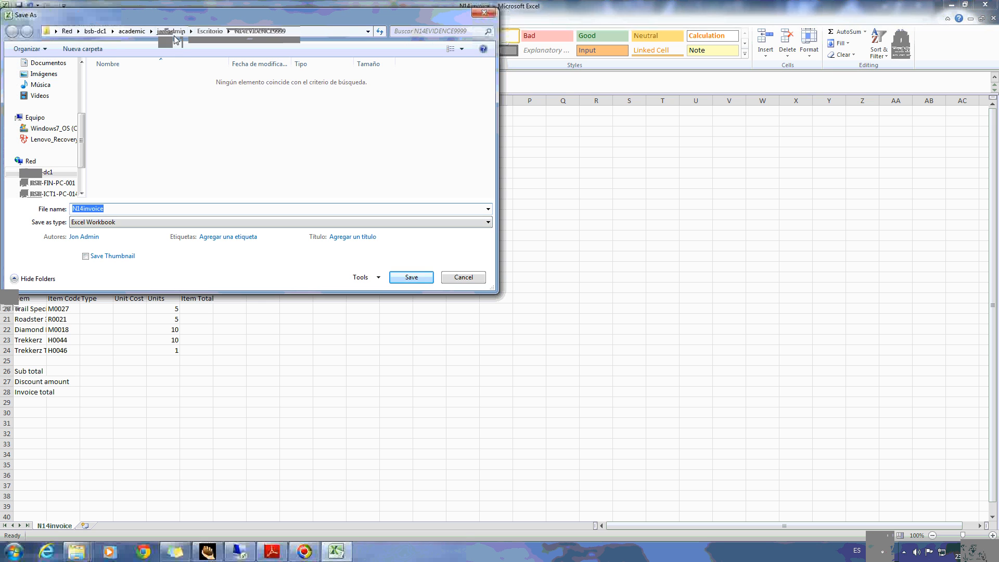
{"action": "left_click_drag", "start_coordinate": [80, 118], "coordinate": [80, 70]}
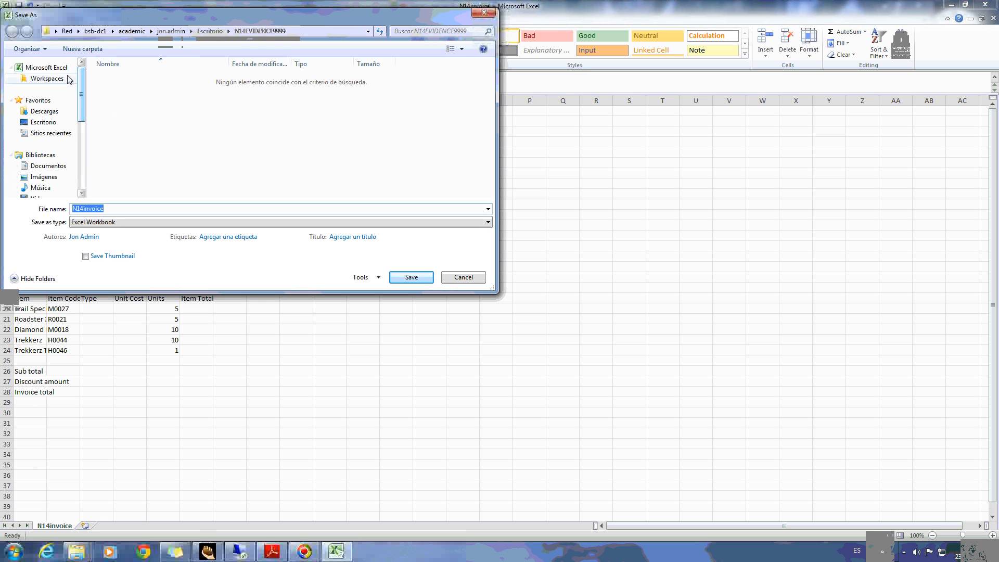
{"action": "left_click", "coordinate": [58, 125]}
{"action": "double_click", "coordinate": [135, 134]}
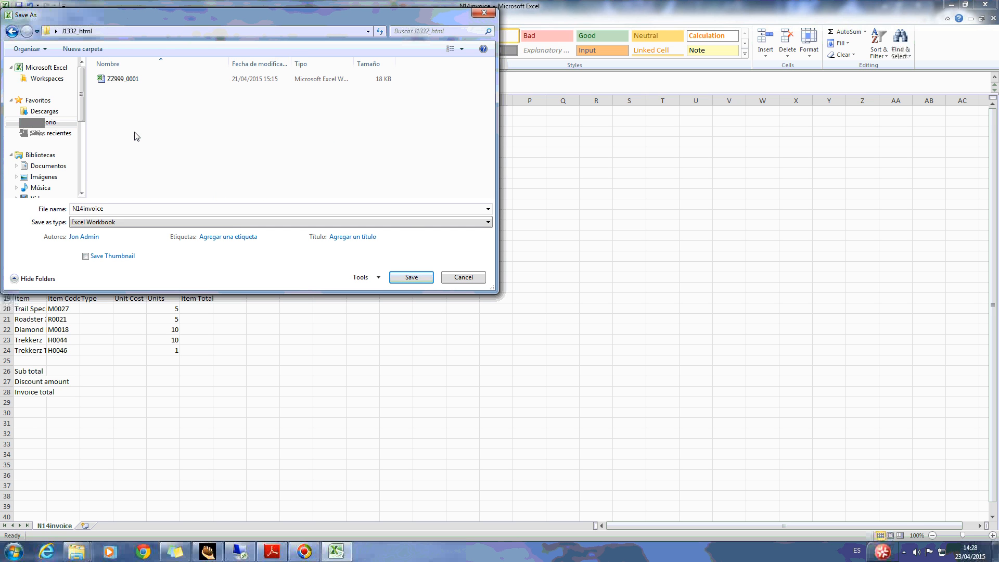
{"action": "left_click", "coordinate": [398, 283]}
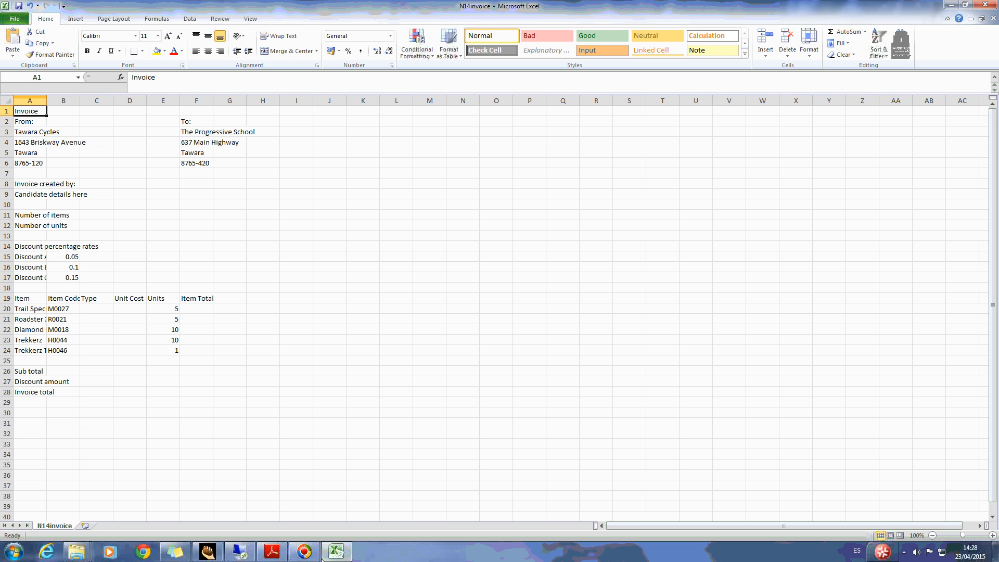
- Arrange the question paper PDF beside the invoice workbook and enlarge the workbook window
{"action": "mouse_move", "coordinate": [331, 557]}
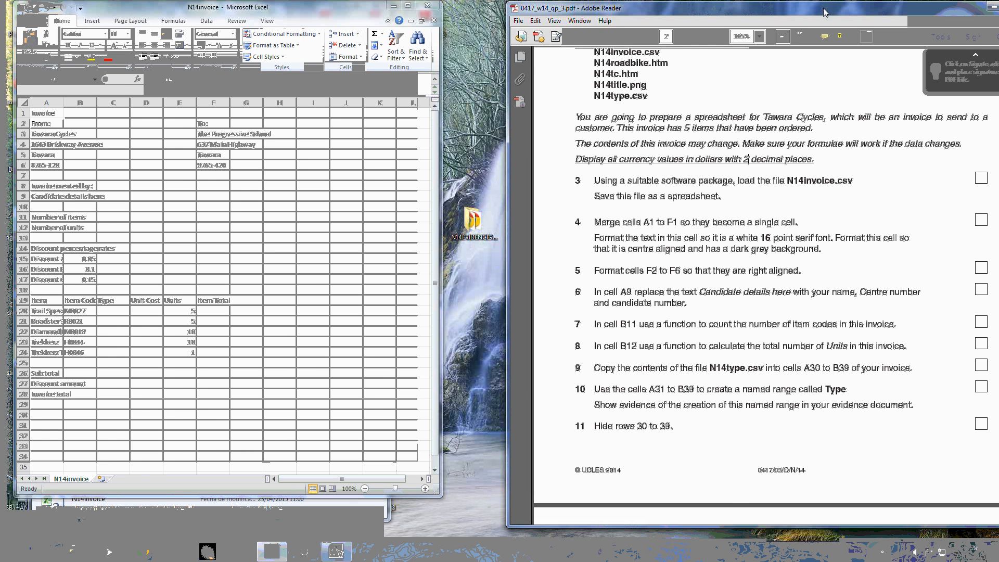
{"action": "left_click_drag", "start_coordinate": [823, 12], "coordinate": [763, 15]}
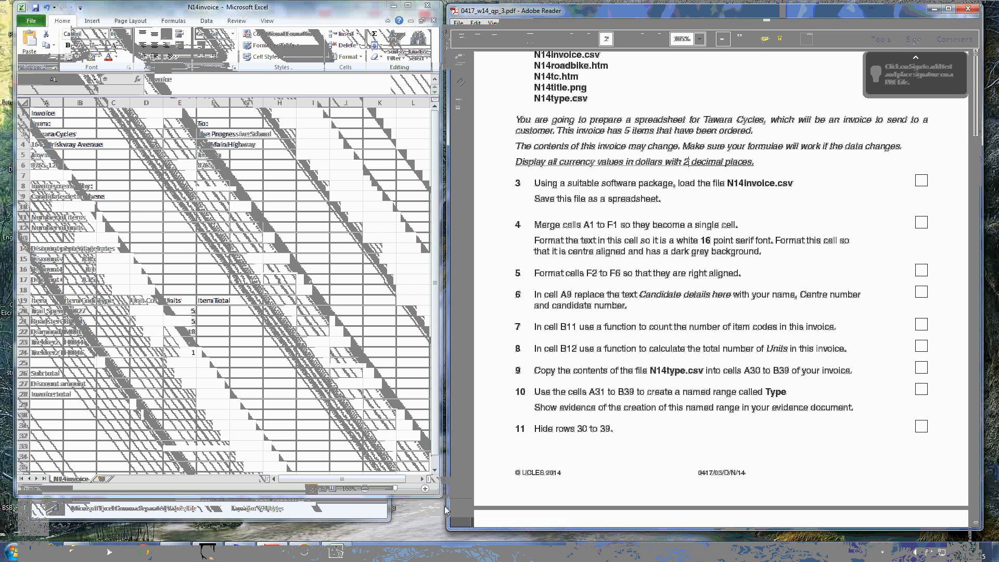
{"action": "left_click_drag", "start_coordinate": [441, 496], "coordinate": [500, 526]}
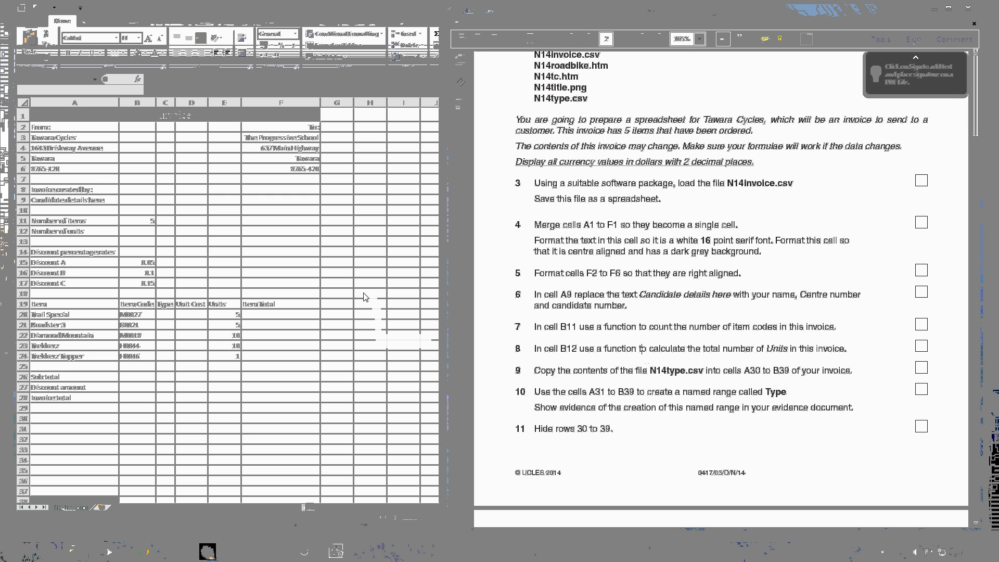
- Calculate the total number of units from the invoice's Units column in cell B12
{"action": "left_click", "coordinate": [147, 230]}
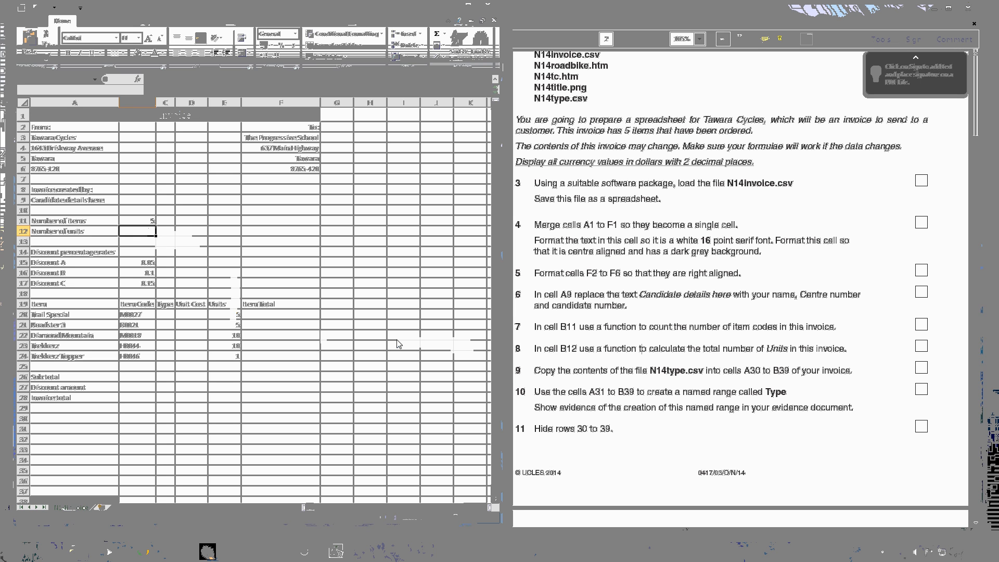
{"action": "left_click", "coordinate": [662, 375]}
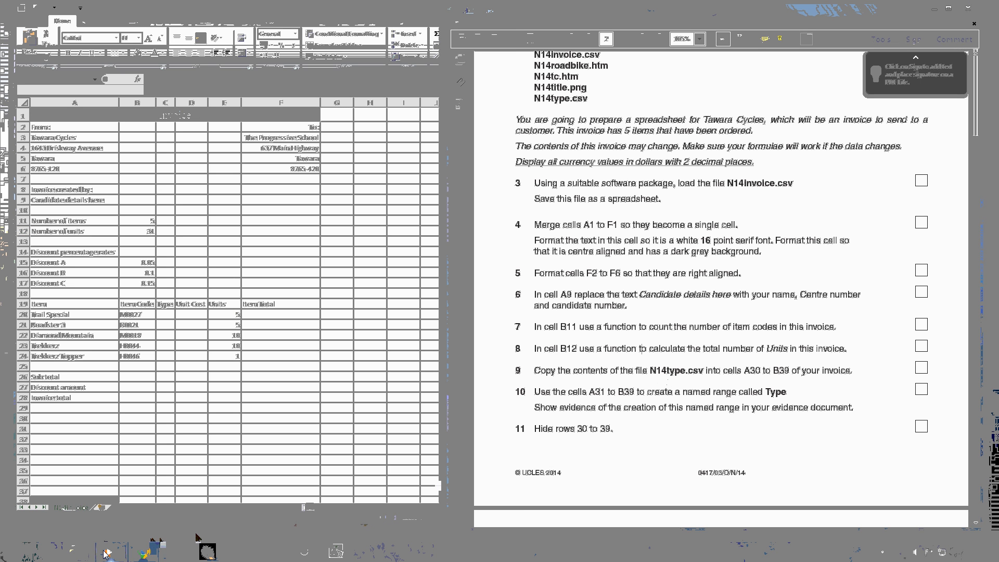
{"action": "mouse_move", "coordinate": [107, 553]}
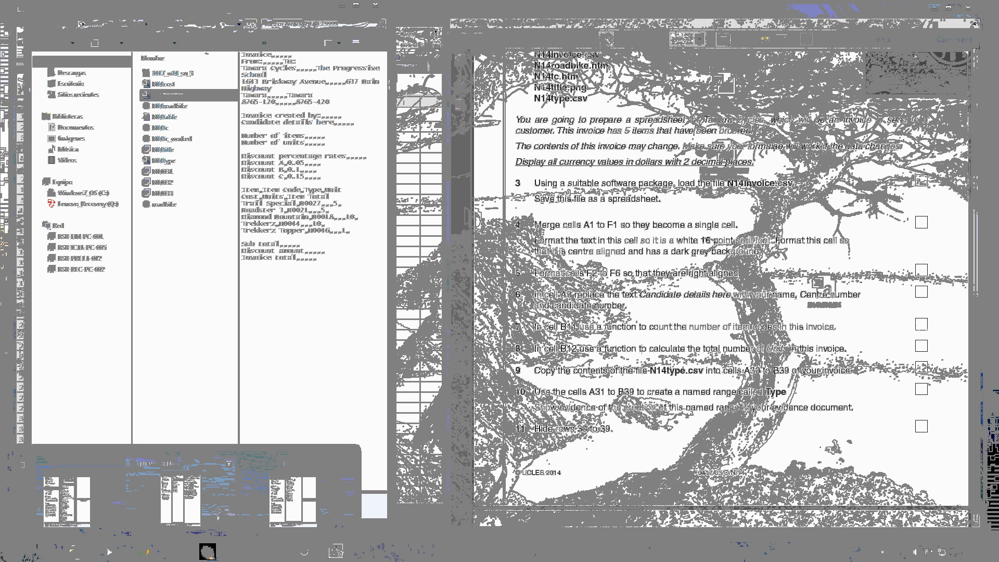
{"action": "left_click", "coordinate": [273, 499]}
{"action": "left_click", "coordinate": [242, 86]}
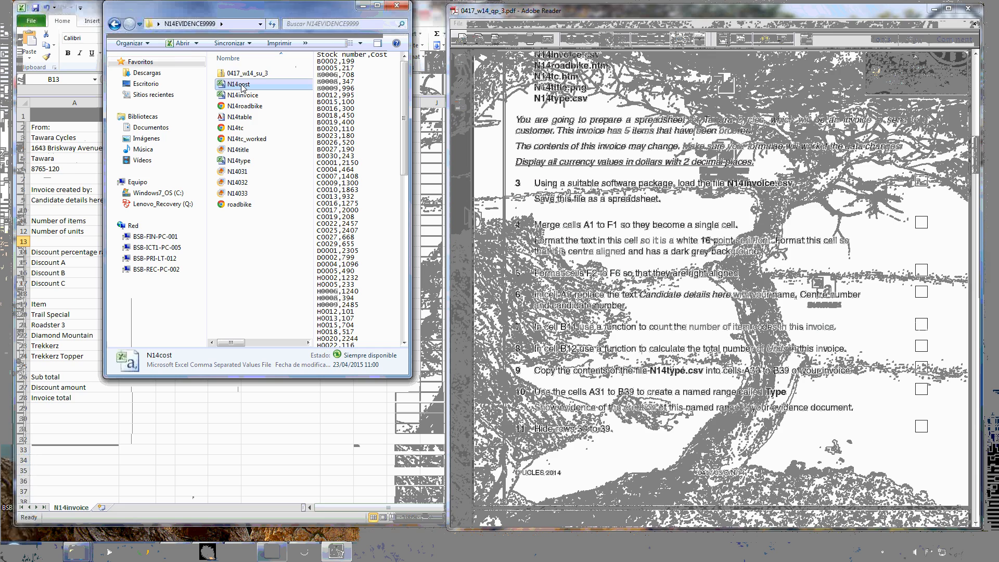
{"action": "double_click", "coordinate": [242, 86]}
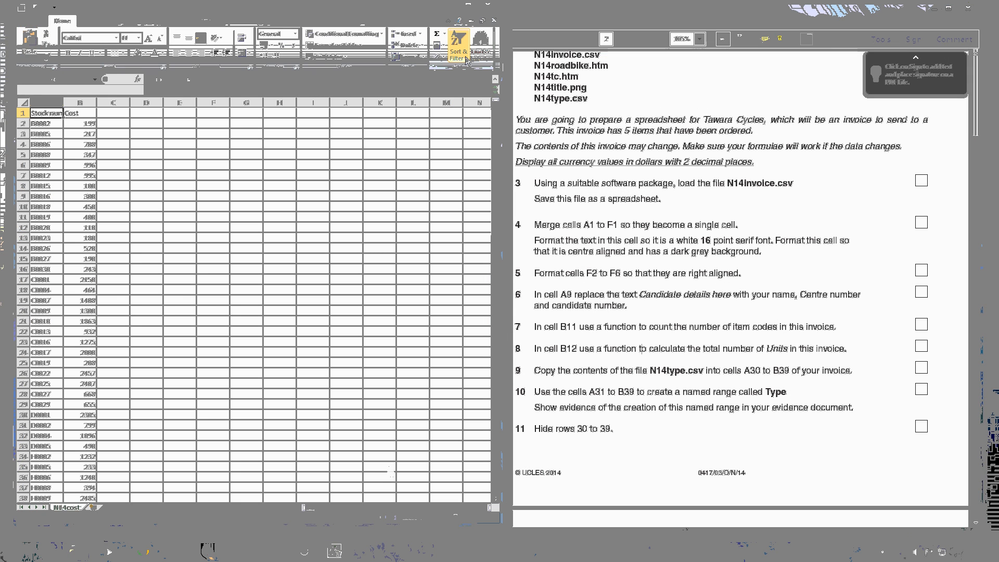
{"action": "left_click", "coordinate": [487, 5]}
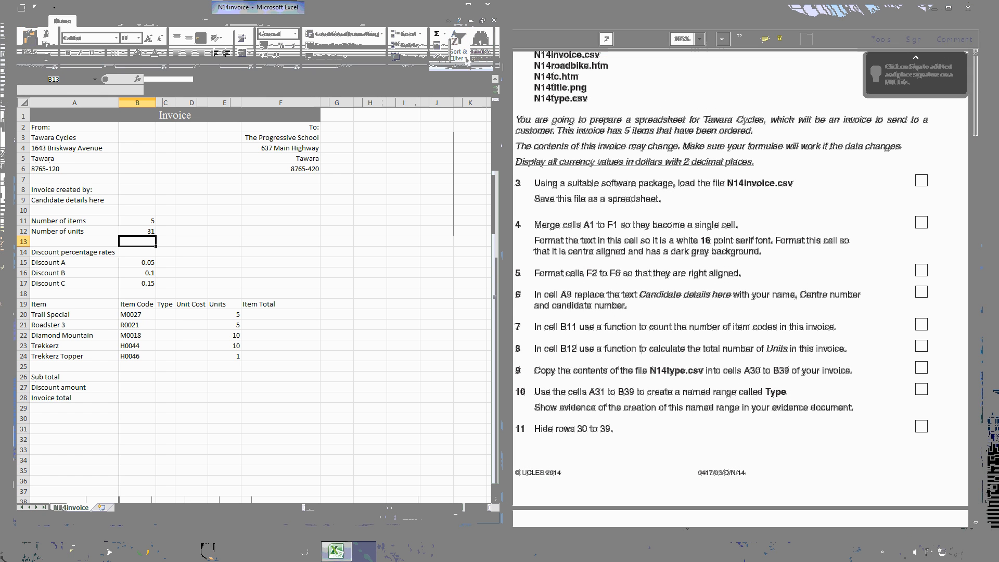
- Open N14type.csv and copy its contents into cells A30 to B39 of the invoice
{"action": "left_click", "coordinate": [273, 499]}
{"action": "double_click", "coordinate": [263, 172]}
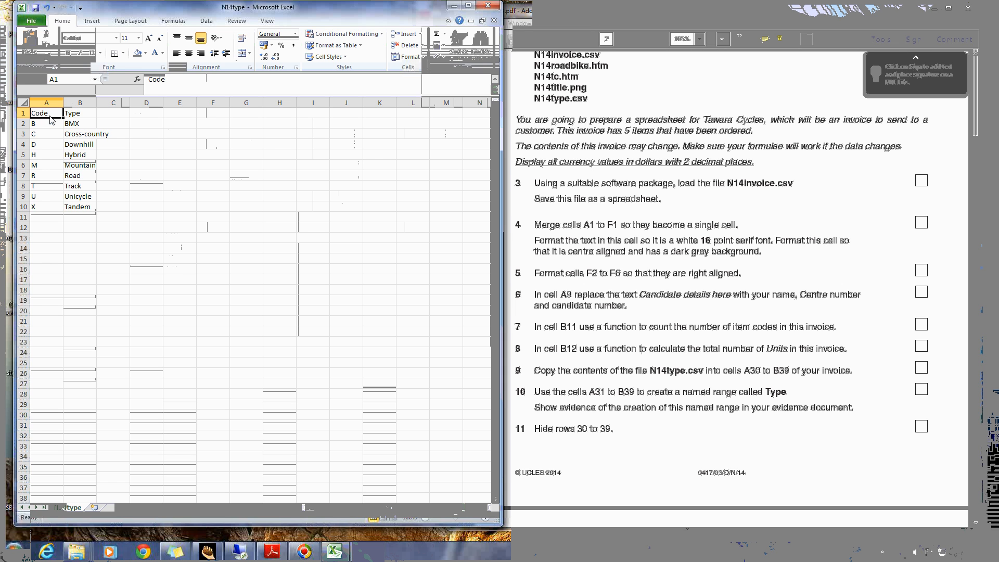
{"action": "mouse_move", "coordinate": [305, 509]}
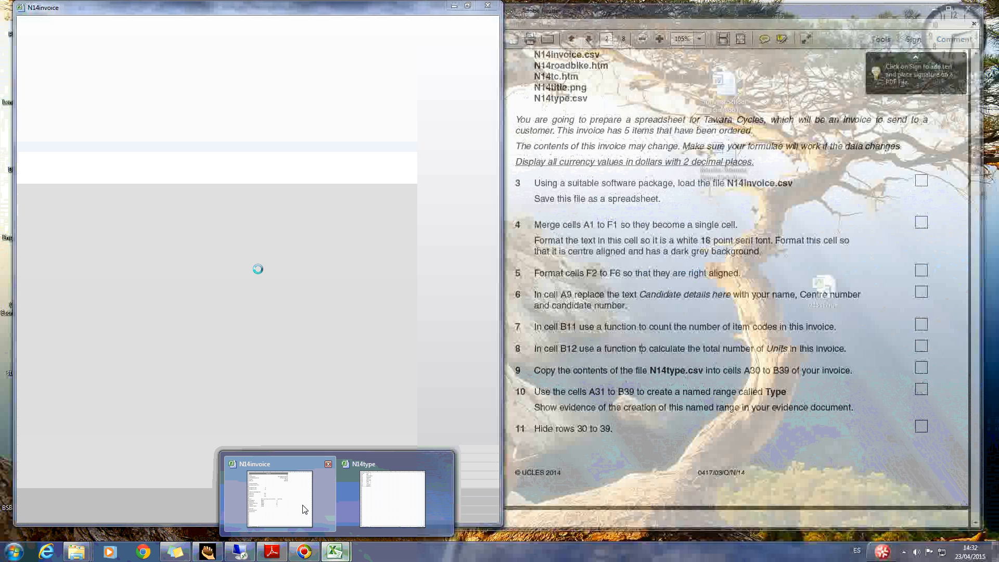
{"action": "left_click", "coordinate": [305, 509]}
{"action": "right_click", "coordinate": [69, 419]}
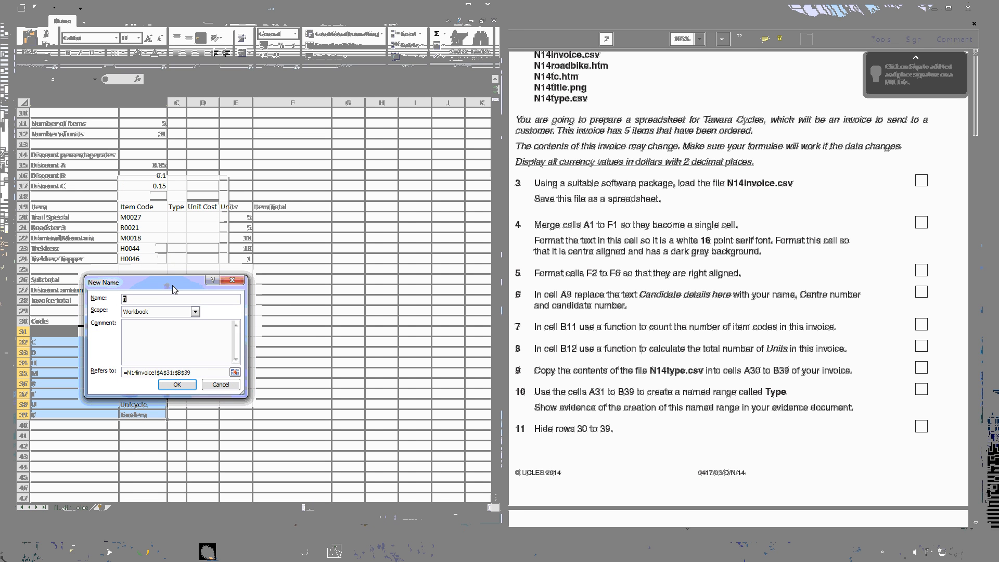
- Name the range A31 to B39 Type with Workbook scope, and hide rows 30 to 39
{"action": "type", "text": "Ty"}
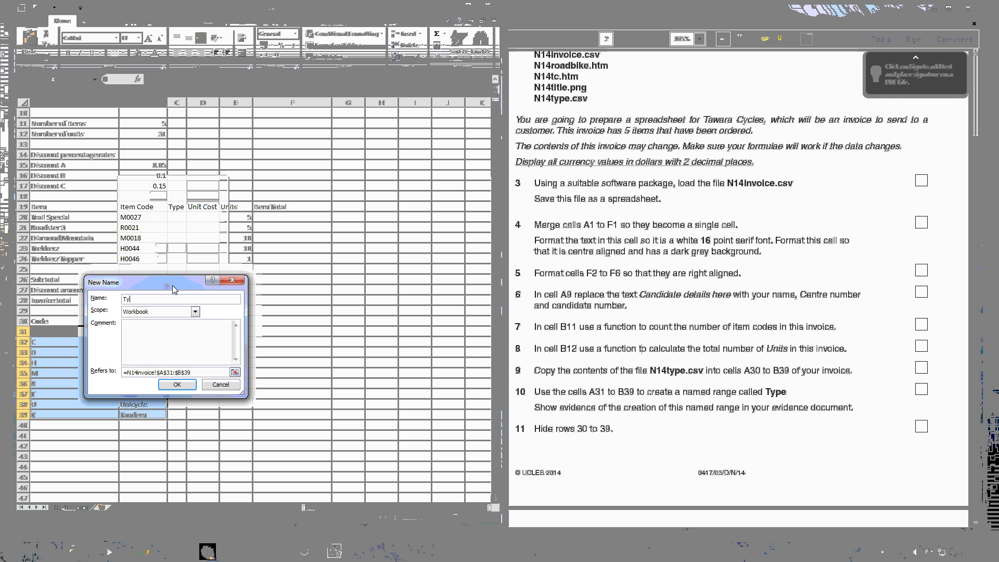
{"action": "left_click_drag", "start_coordinate": [24, 321], "coordinate": [25, 415]}
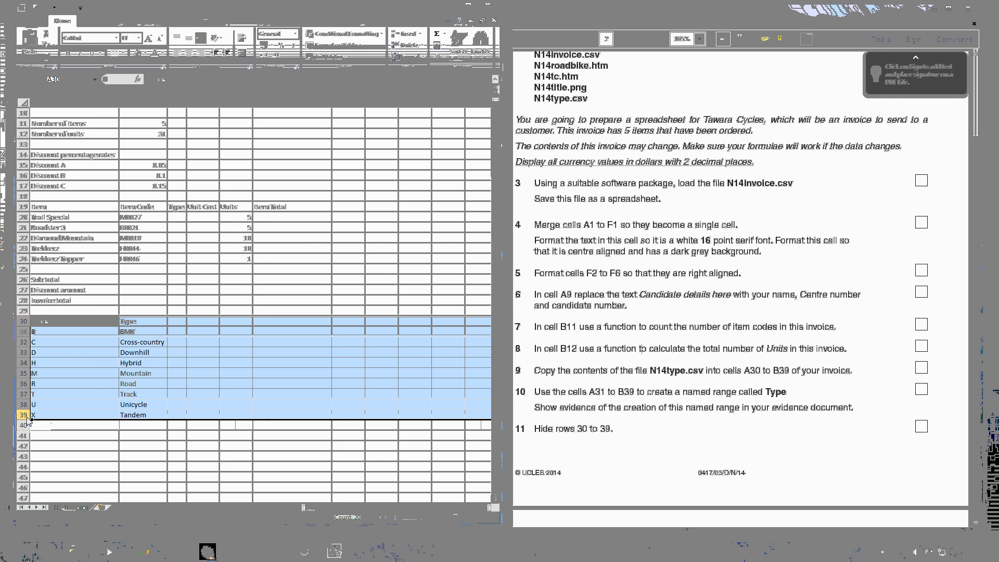
{"action": "right_click", "coordinate": [26, 416]}
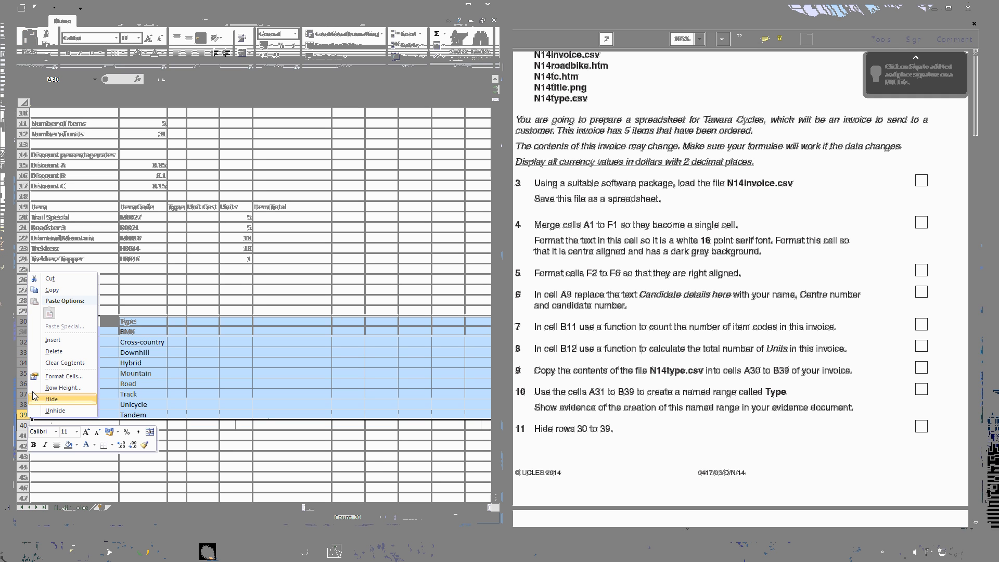
{"action": "left_click", "coordinate": [41, 399]}
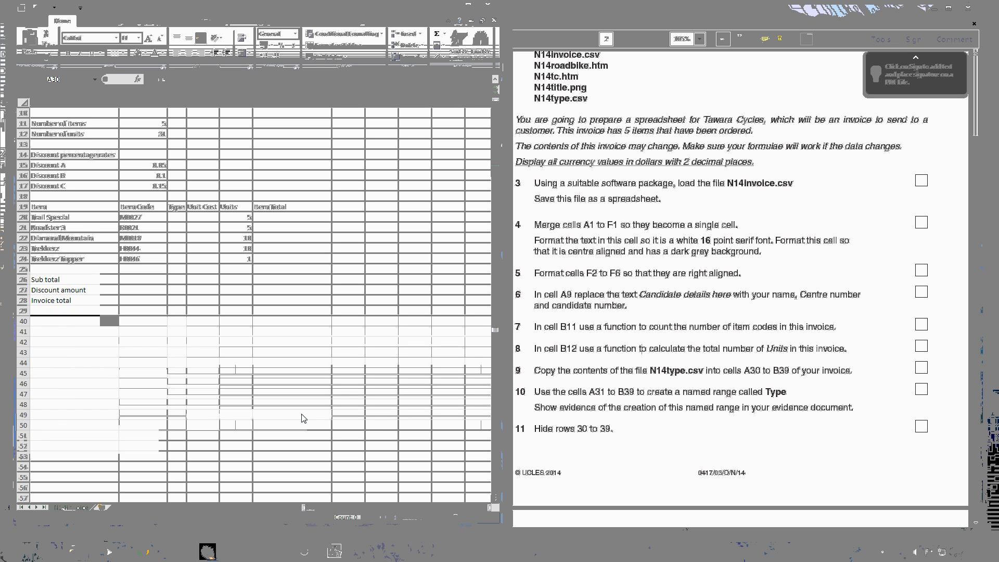
- Read the question paper's tasks from number 12 onwards, dismissing the signing tip that covers the page
{"action": "scroll", "coordinate": [302, 415], "scroll_direction": "down", "scroll_amount": 1}
{"action": "left_click", "coordinate": [602, 410]}
{"action": "scroll", "coordinate": [602, 410], "scroll_direction": "down", "scroll_amount": 13}
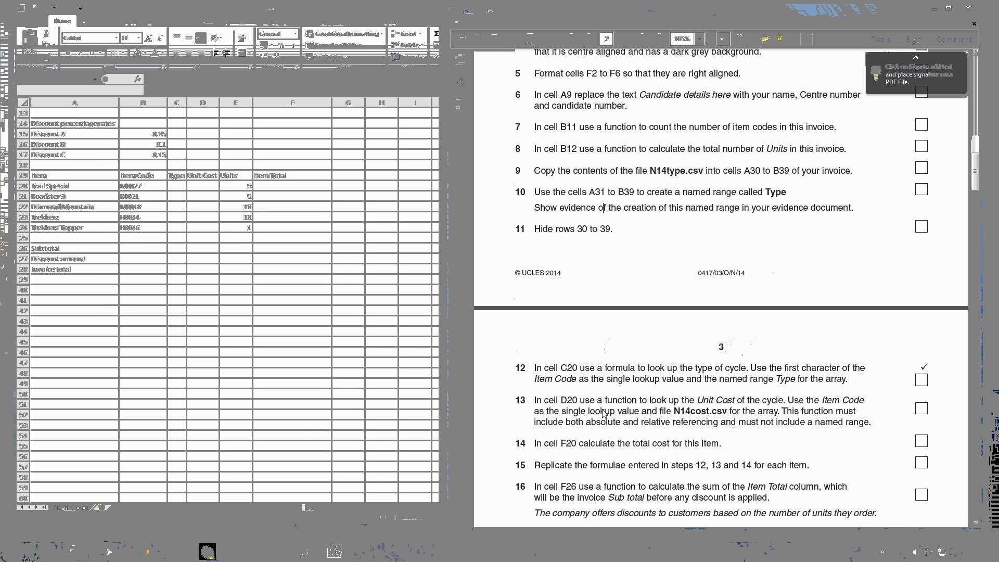
{"action": "scroll", "coordinate": [603, 413], "scroll_direction": "down", "scroll_amount": 4}
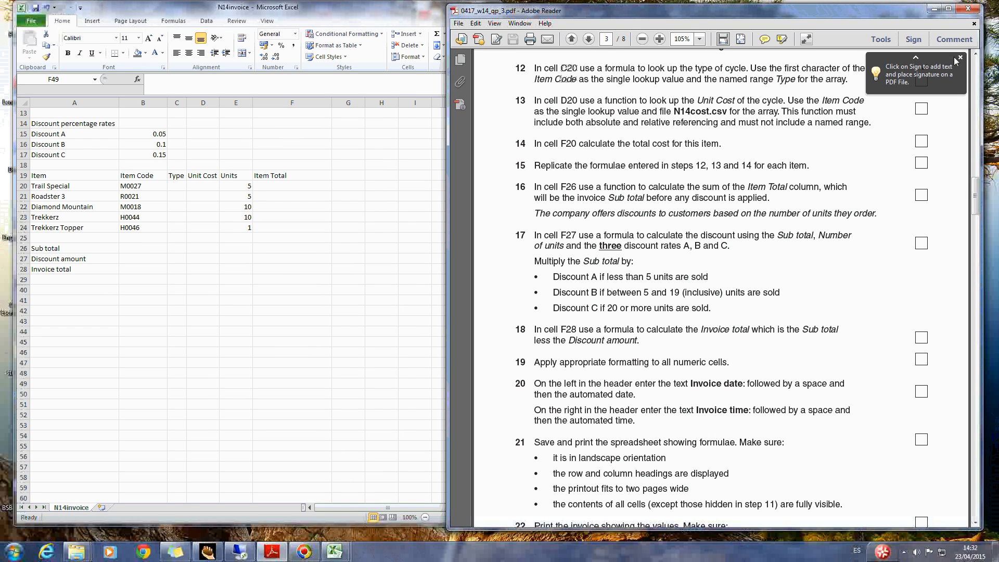
{"action": "left_click", "coordinate": [961, 56]}
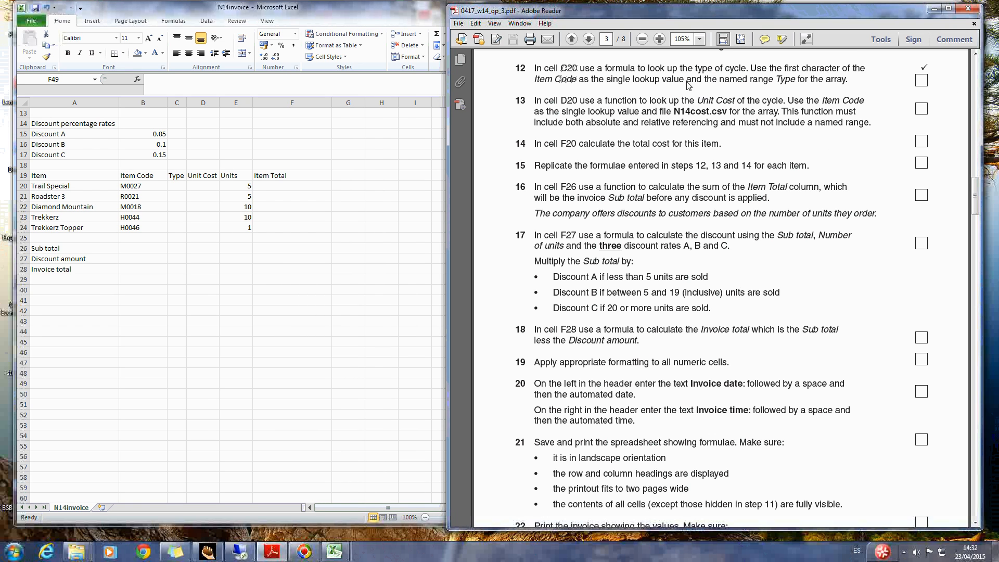
{"action": "left_click_drag", "start_coordinate": [648, 69], "coordinate": [667, 72]}
- Enter a VLOOKUP in C20 with B20 as lookup value, the named range Type as array, column index 2 and range lookup False
{"action": "left_click", "coordinate": [170, 286]}
{"action": "left_click", "coordinate": [183, 187]}
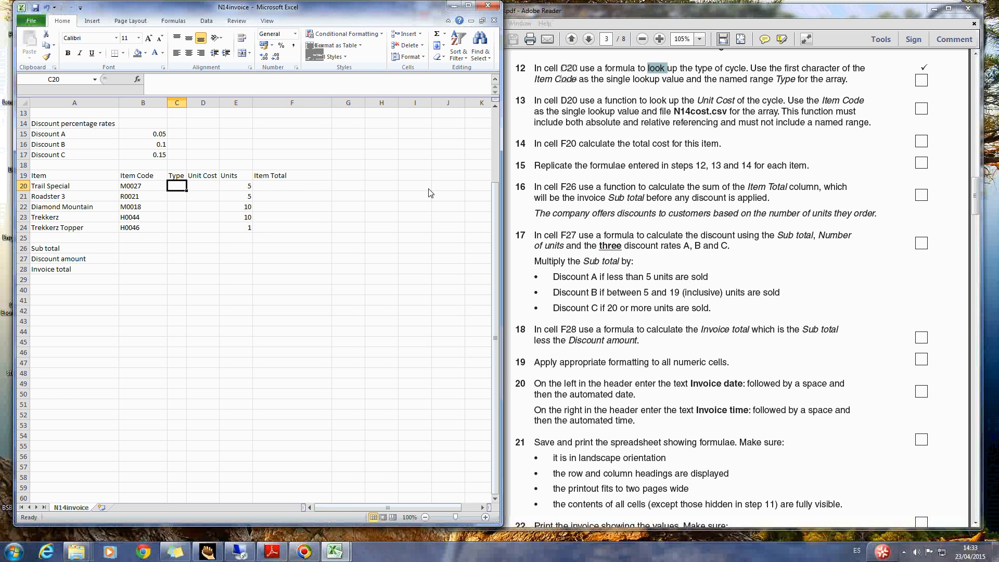
{"action": "type", "text": "="}
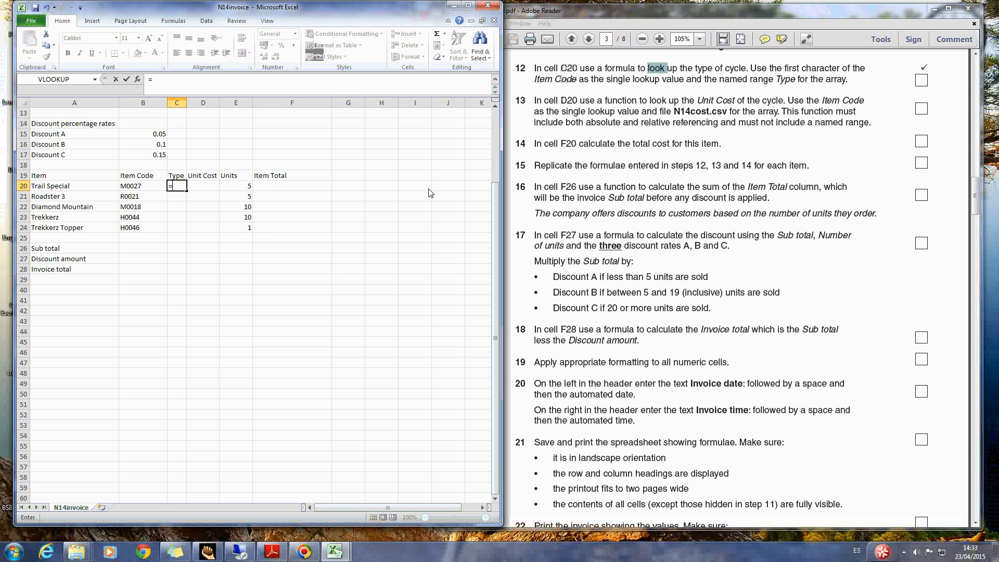
{"action": "left_click", "coordinate": [71, 81]}
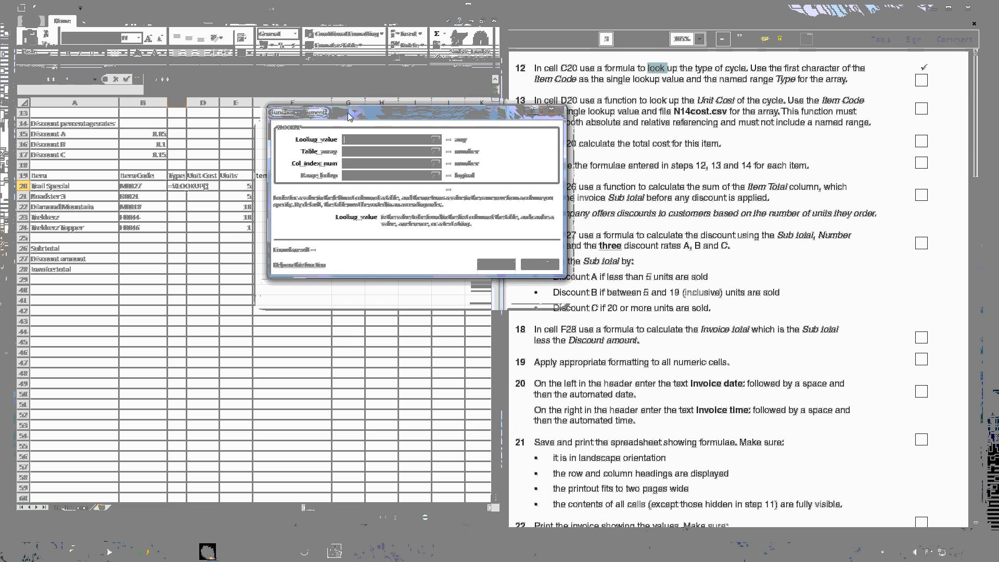
{"action": "left_click", "coordinate": [144, 188]}
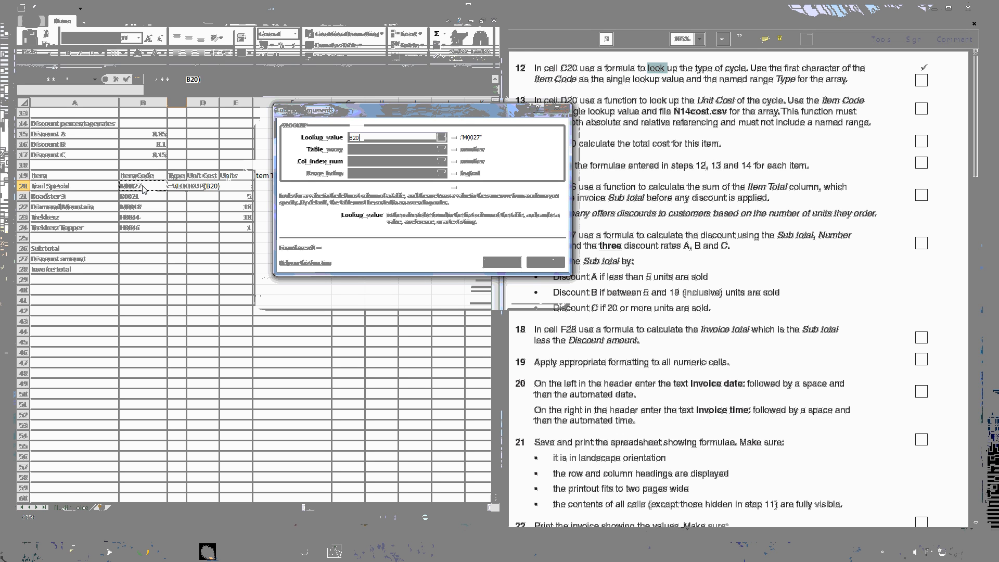
{"action": "left_click", "coordinate": [414, 150]}
{"action": "type", "text": "Type"}
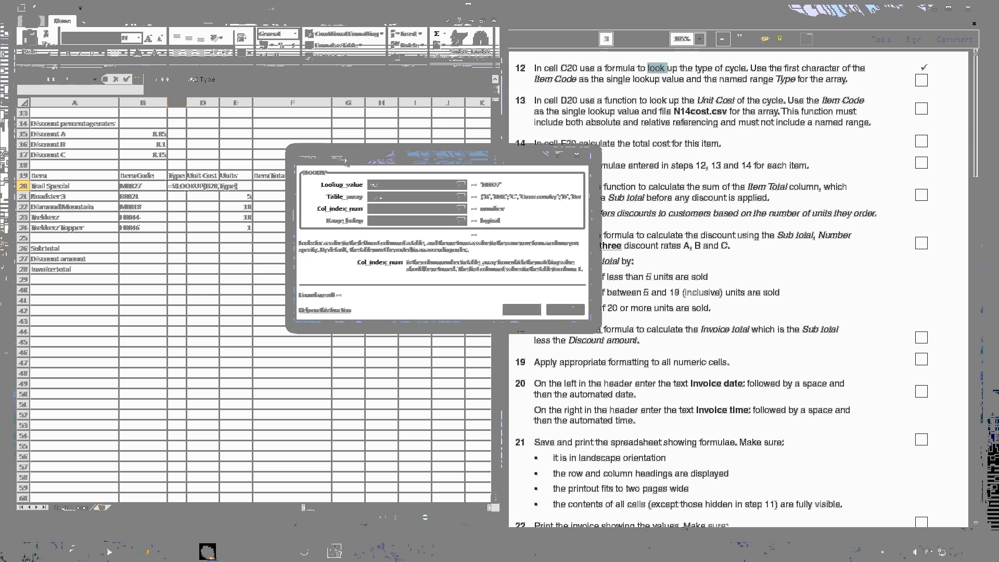
{"action": "left_click_drag", "start_coordinate": [344, 159], "coordinate": [345, 144]}
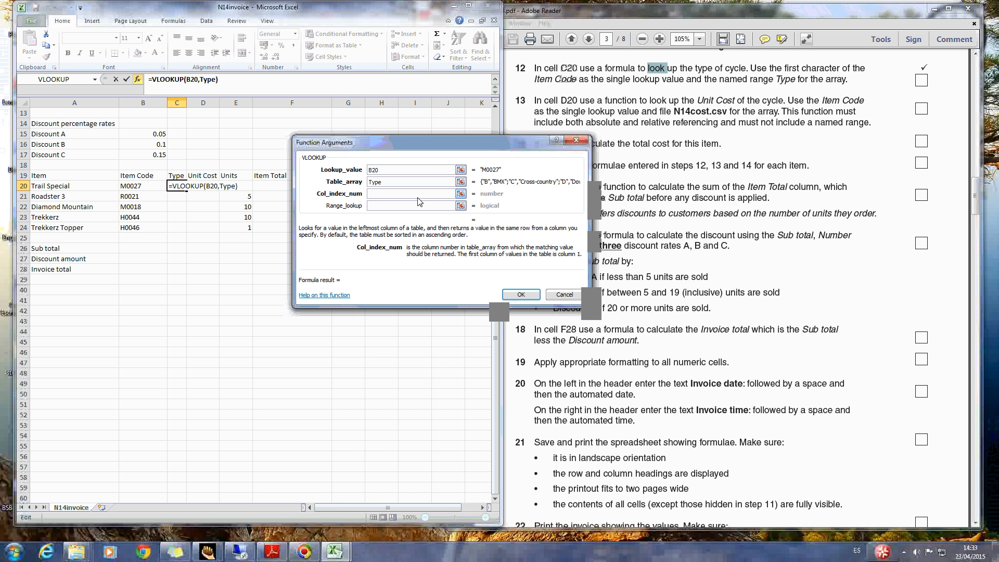
{"action": "type", "text": "2"}
{"action": "left_click", "coordinate": [418, 206]}
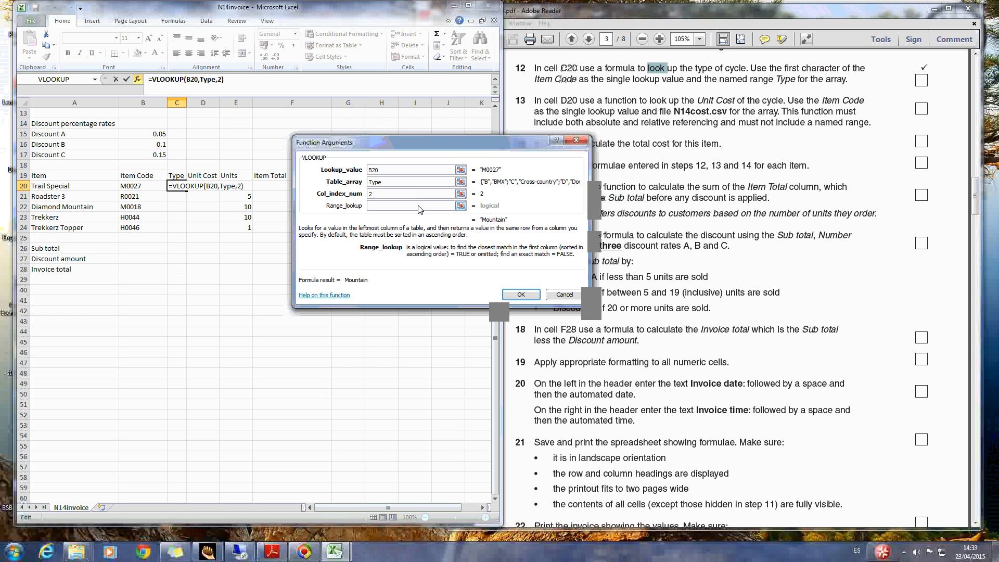
{"action": "type", "text": "False"}
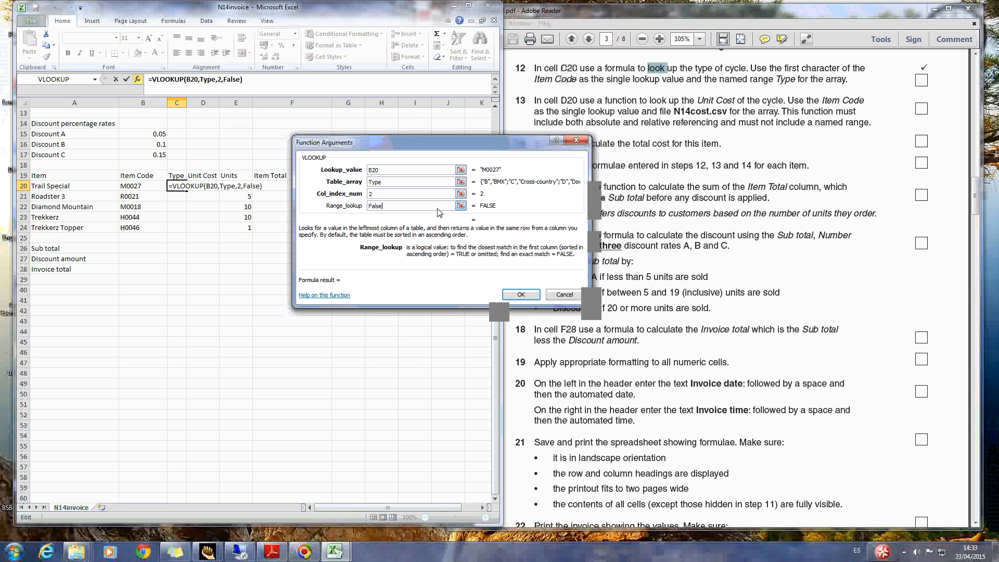
{"action": "left_click", "coordinate": [522, 298]}
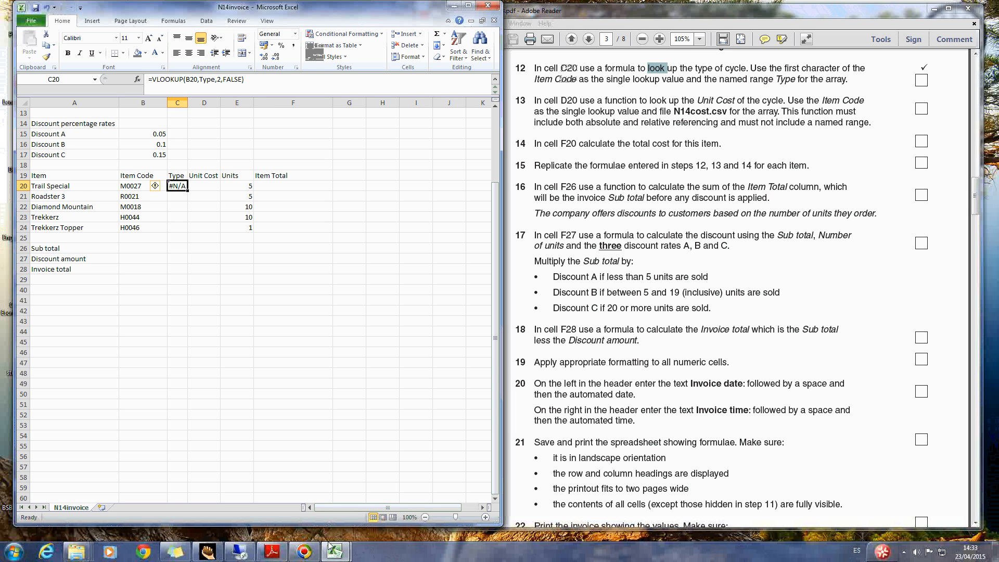
- Unhide the rows below the Invoice total row that hold the Code and Type lookup table
{"action": "left_click_drag", "start_coordinate": [23, 279], "coordinate": [23, 321]}
{"action": "right_click", "coordinate": [23, 310]}
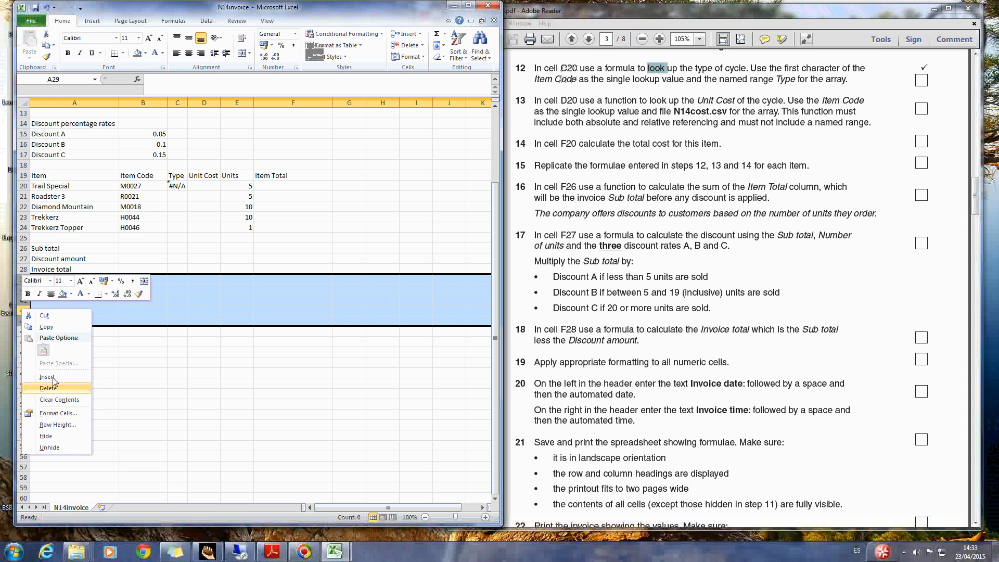
{"action": "left_click", "coordinate": [58, 447]}
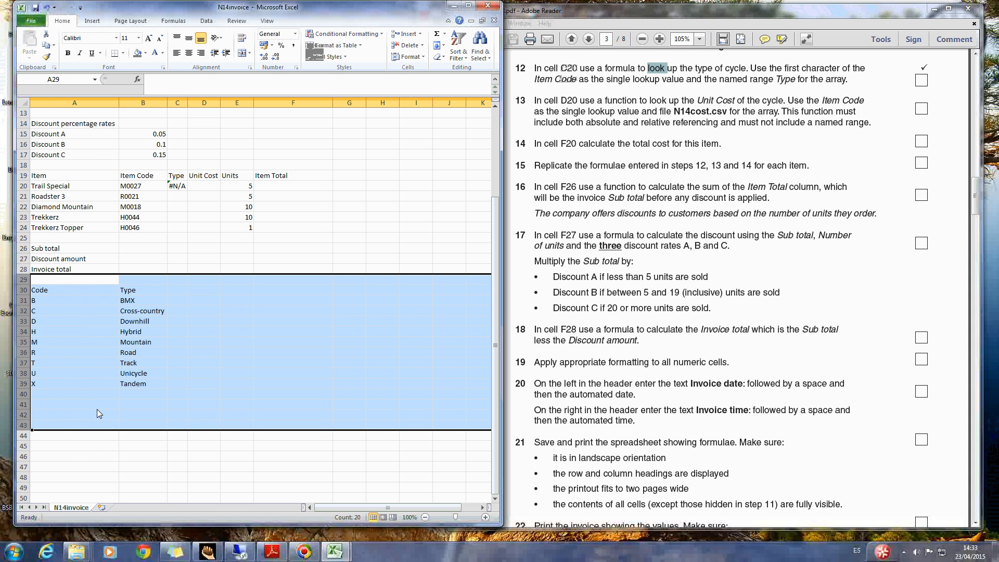
{"action": "left_click", "coordinate": [97, 408]}
{"action": "left_click", "coordinate": [82, 302]}
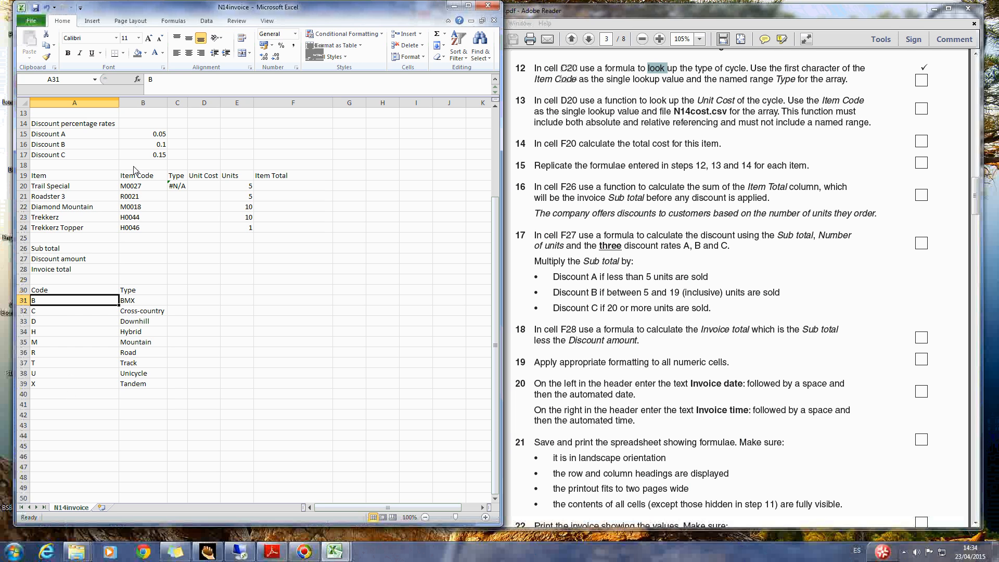
- Set the range lookup argument of the VLOOKUP in C20 to TRUE
{"action": "left_click", "coordinate": [177, 189]}
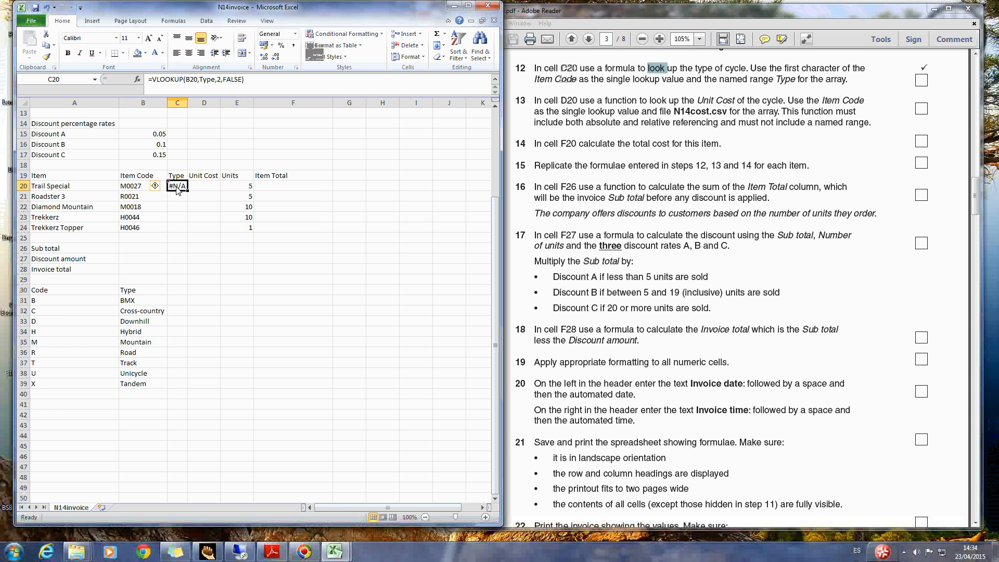
{"action": "left_click", "coordinate": [138, 79]}
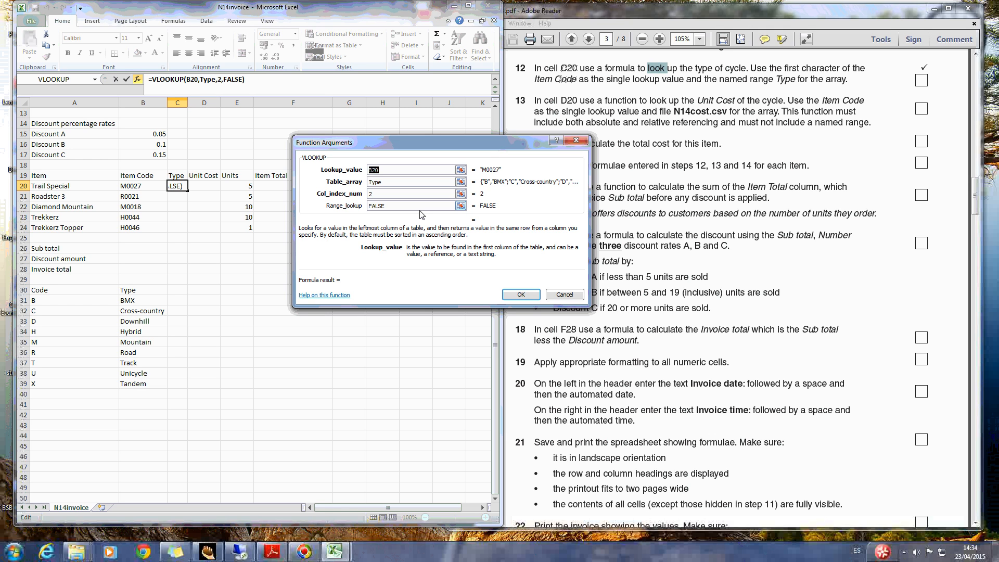
{"action": "key", "text": "Return"}
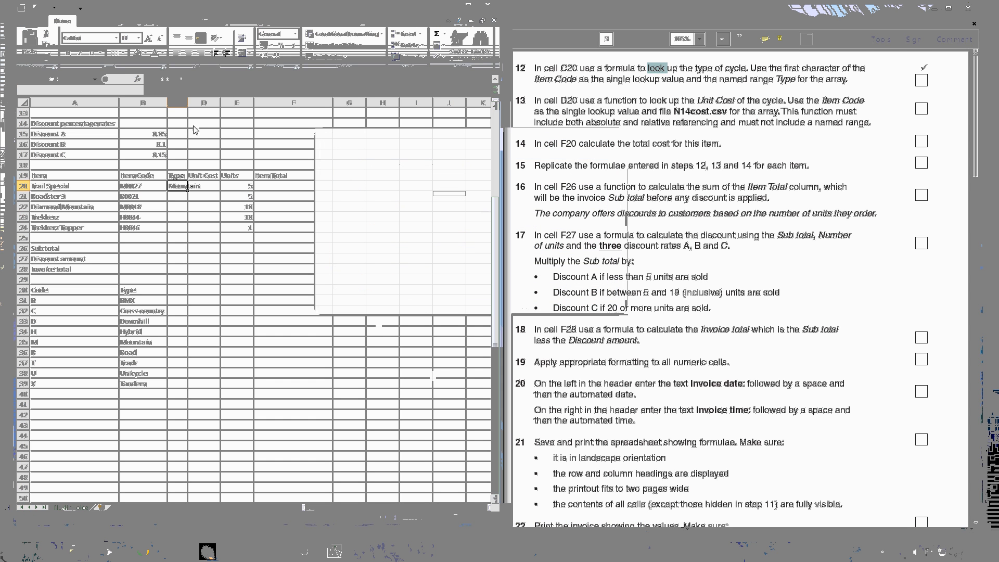
- Widen column C to fit the cycle type and fill the C20 formula down to C24
{"action": "left_click_drag", "start_coordinate": [188, 103], "coordinate": [202, 103]}
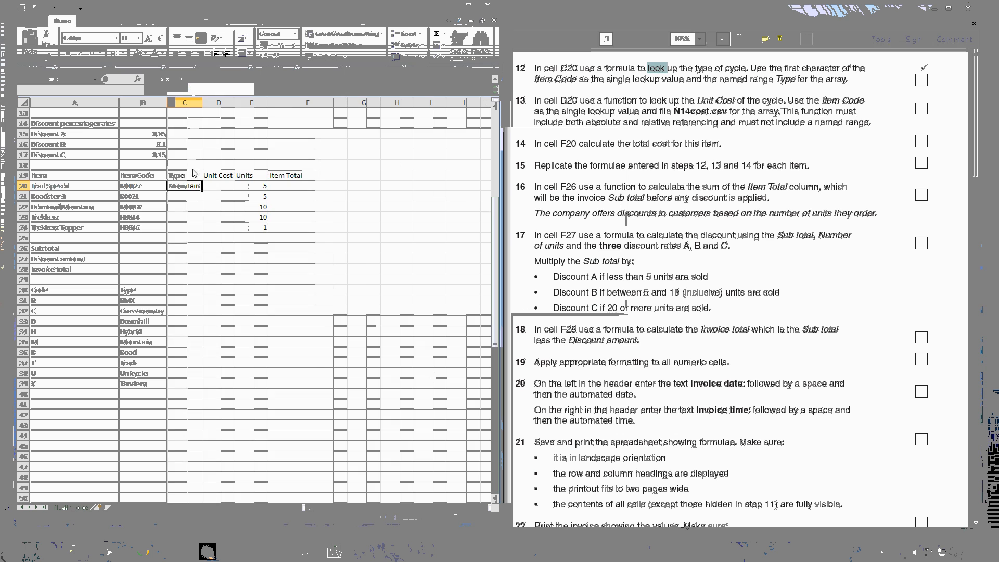
{"action": "double_click", "coordinate": [203, 192]}
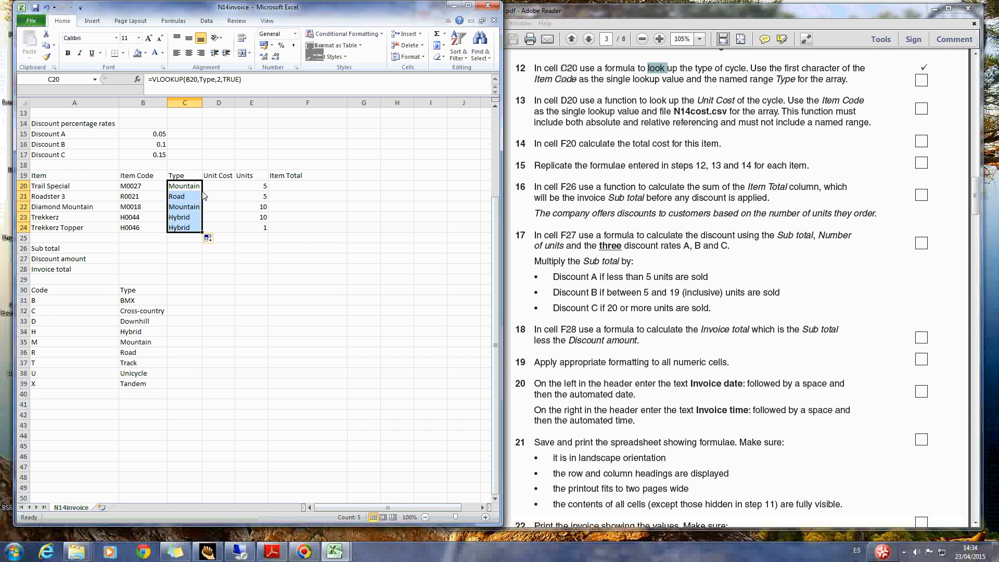
{"action": "left_click", "coordinate": [208, 274]}
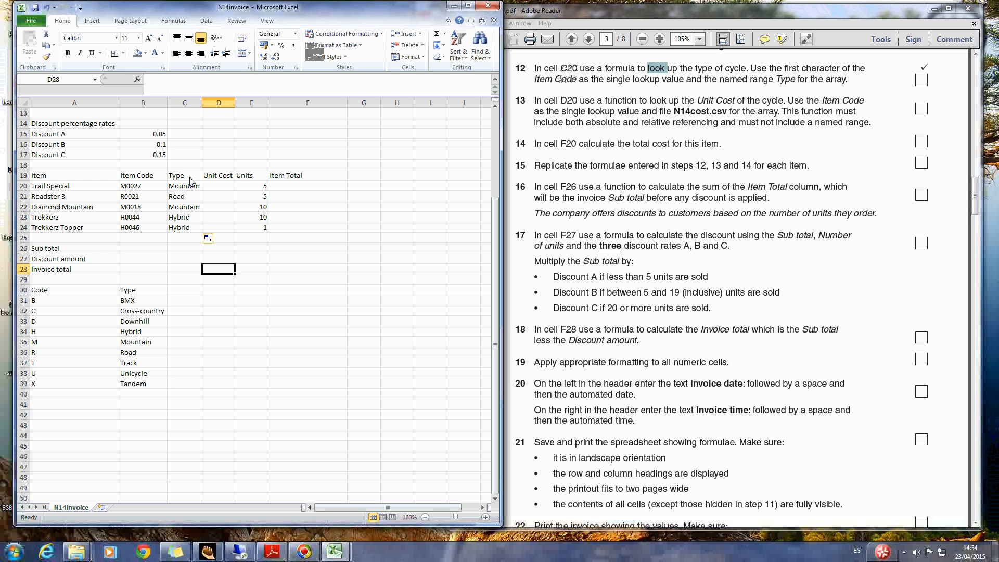
{"action": "left_click", "coordinate": [207, 192]}
{"action": "left_click", "coordinate": [663, 97]}
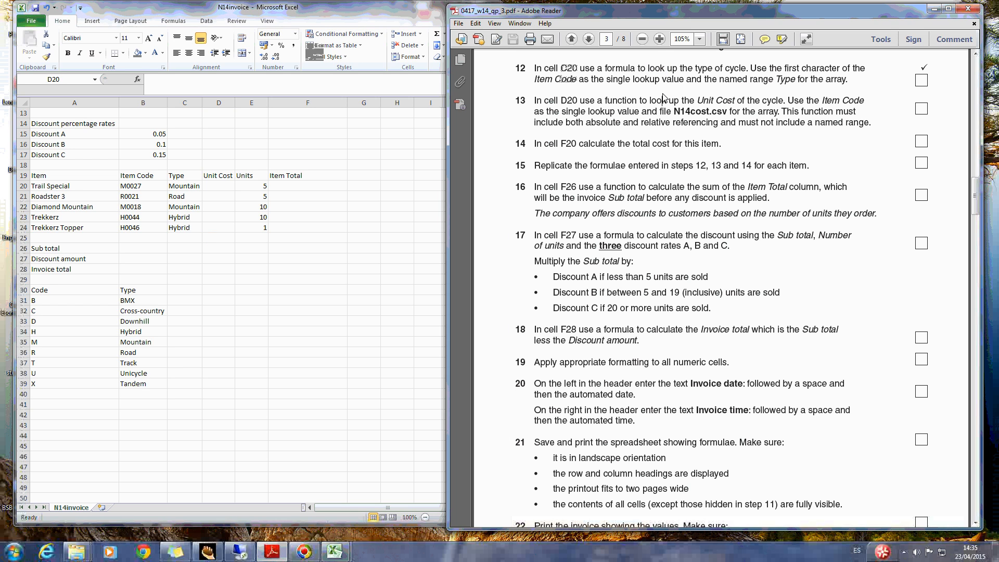
{"action": "left_click_drag", "start_coordinate": [679, 112], "coordinate": [728, 112]}
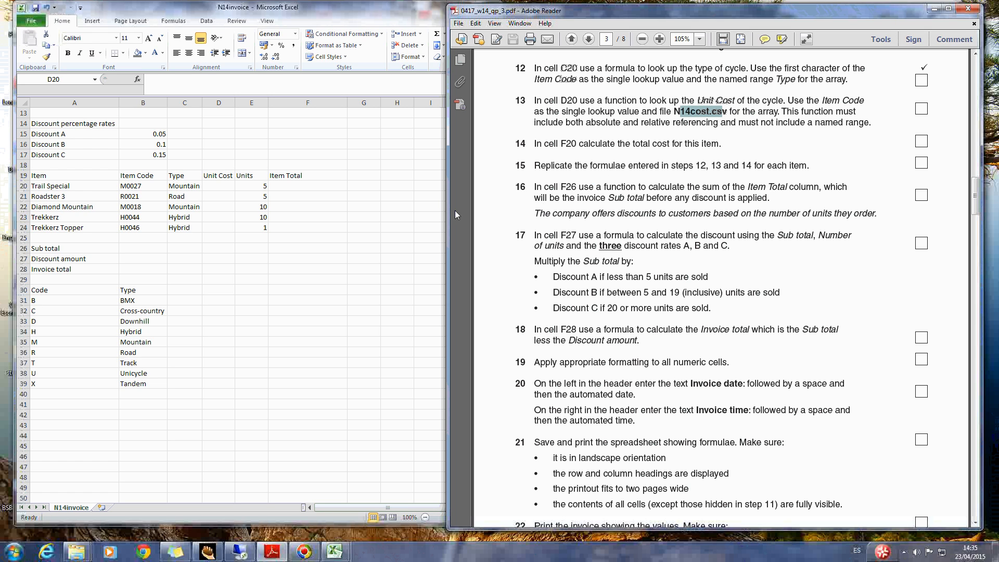
{"action": "left_click", "coordinate": [228, 190]}
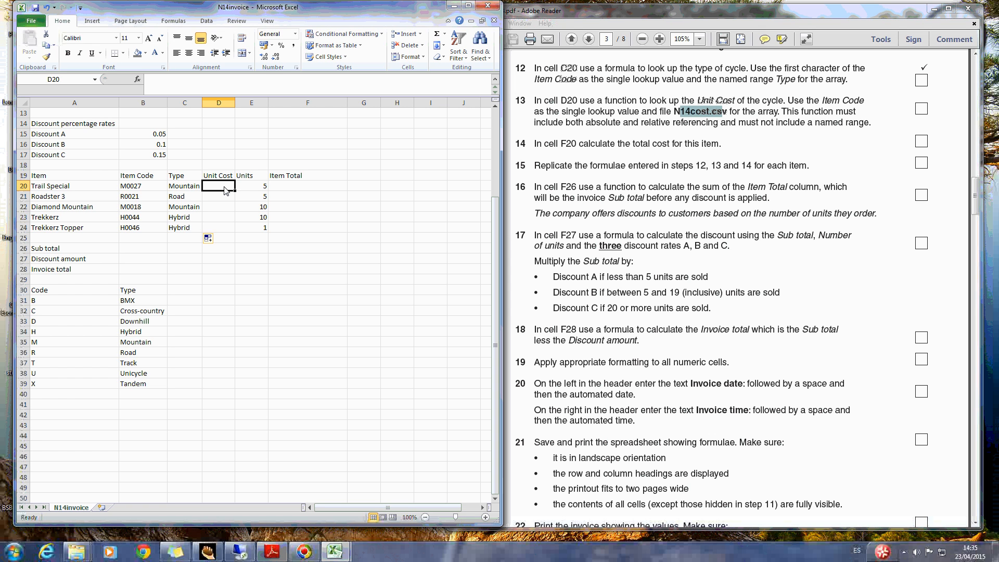
{"action": "type", "text": "="}
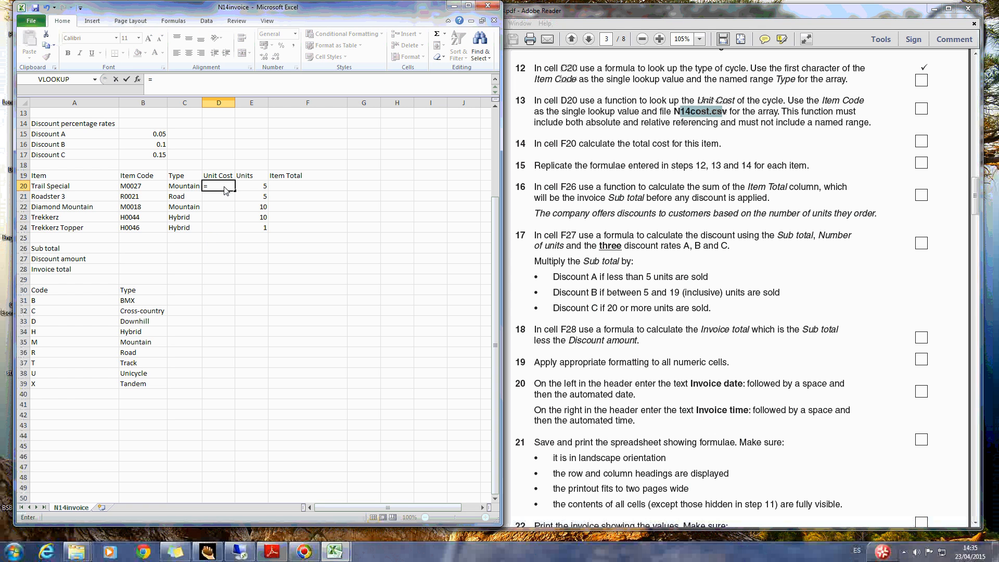
{"action": "left_click", "coordinate": [53, 80]}
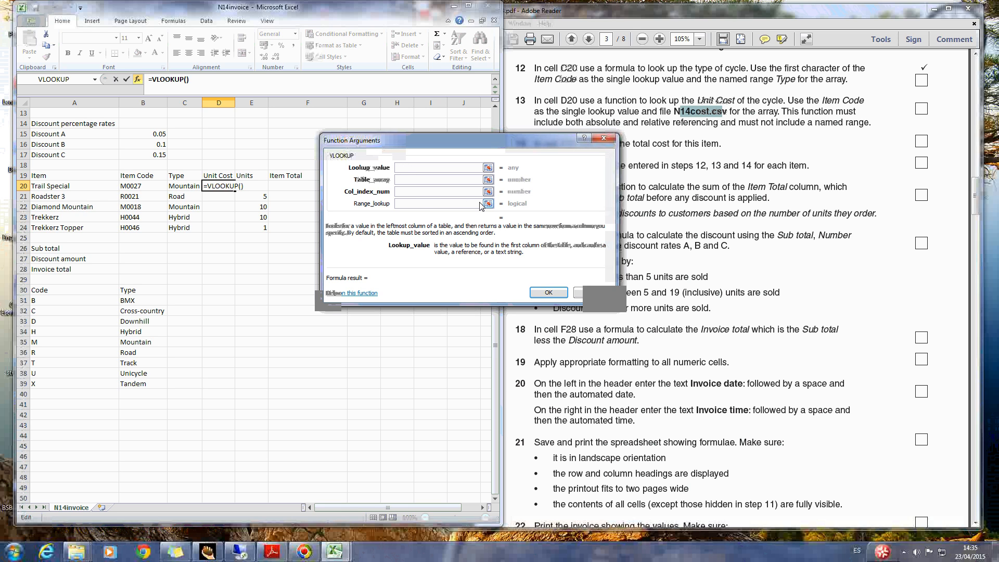
{"action": "left_click", "coordinate": [149, 188]}
{"action": "left_click", "coordinate": [442, 179]}
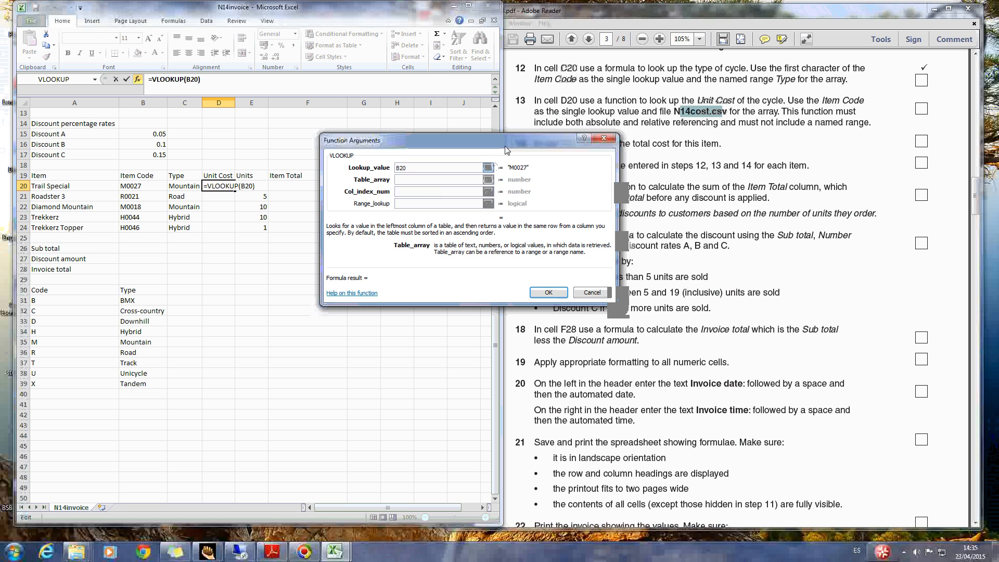
{"action": "left_click_drag", "start_coordinate": [490, 151], "coordinate": [402, 229]}
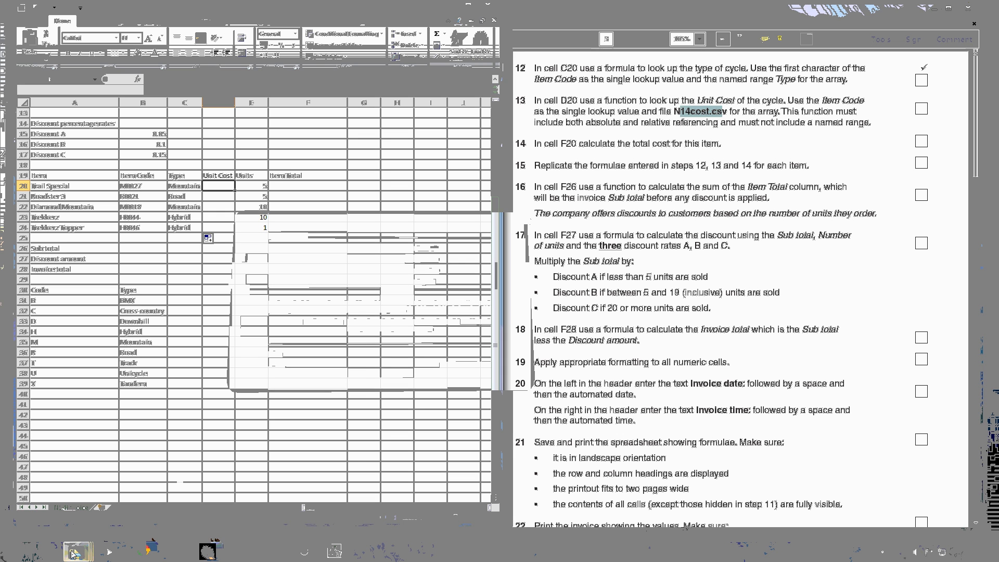
- Open N14cost.csv, locate stock number M0027 in it, and switch back to the N14invoice workbook
{"action": "left_click", "coordinate": [76, 551]}
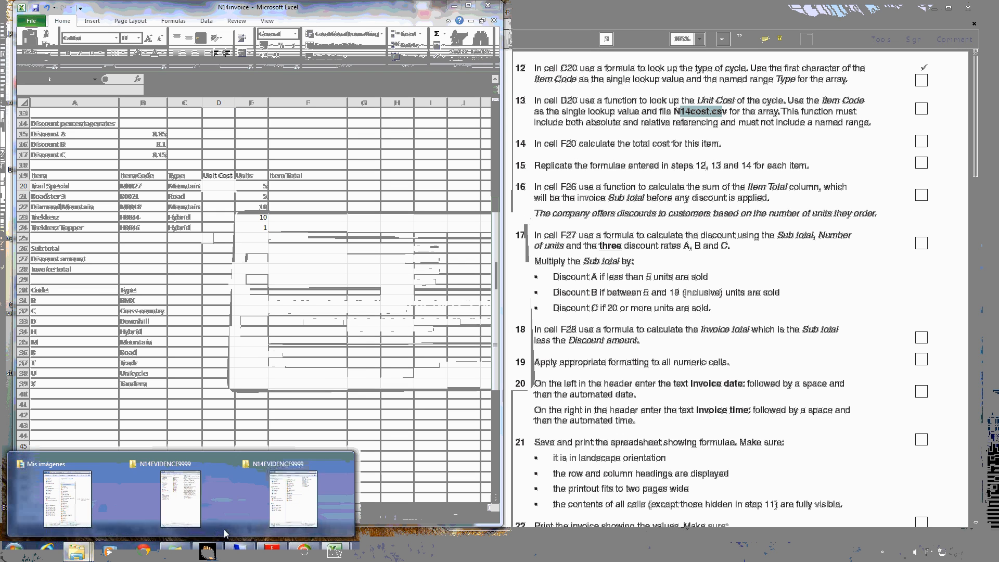
{"action": "left_click", "coordinate": [280, 510]}
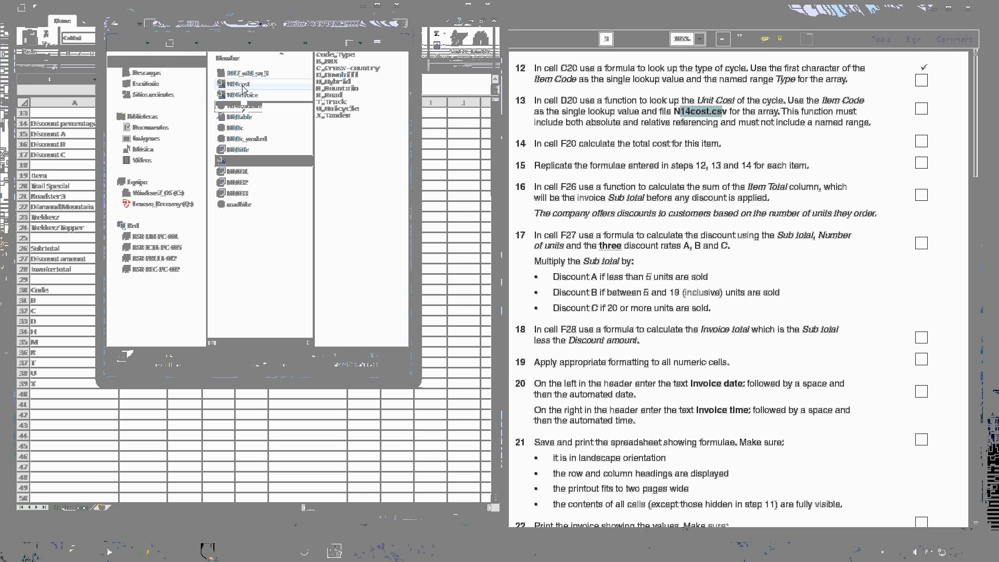
{"action": "double_click", "coordinate": [240, 85]}
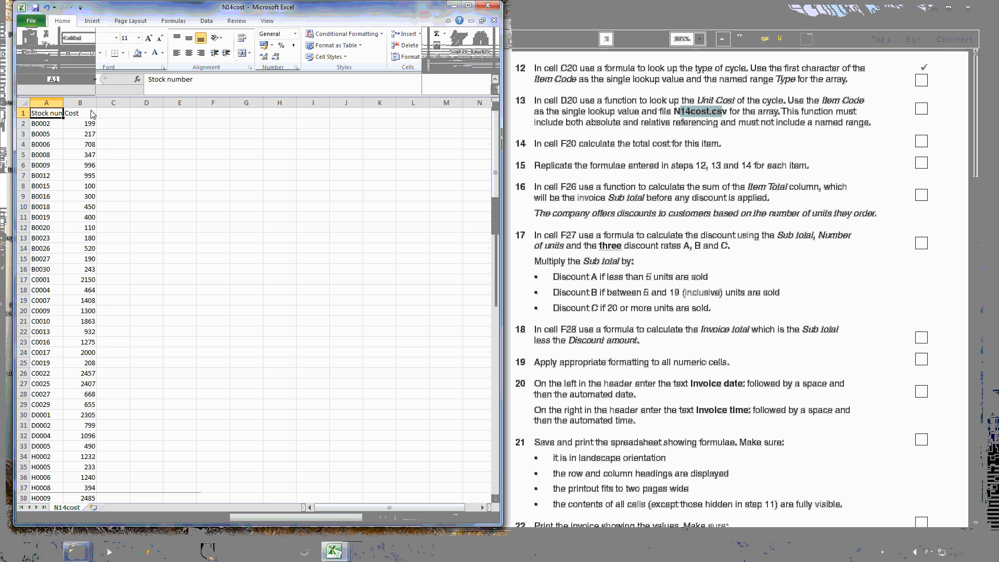
{"action": "left_click_drag", "start_coordinate": [494, 206], "coordinate": [489, 374]}
{"action": "left_click", "coordinate": [47, 321]}
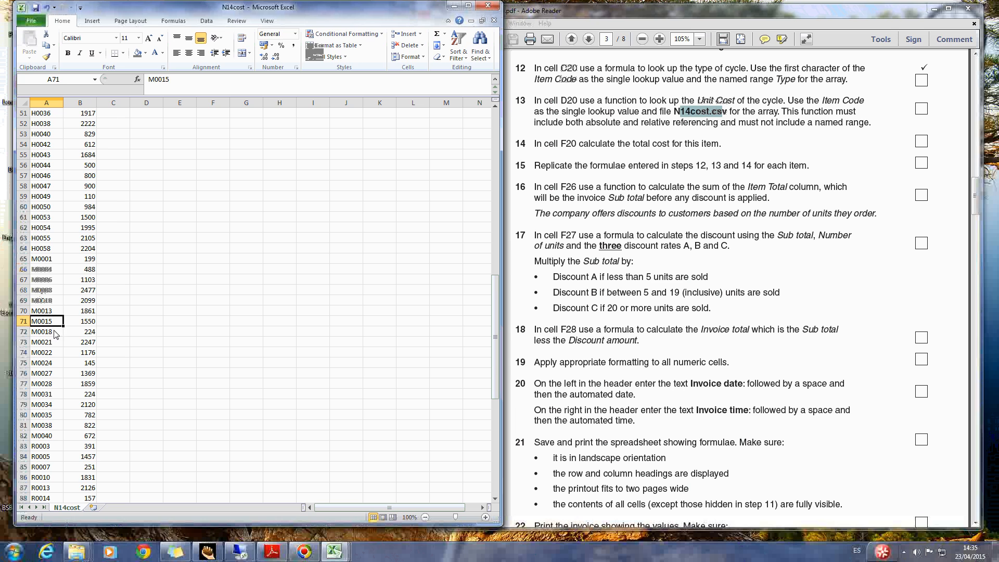
{"action": "left_click", "coordinate": [48, 372]}
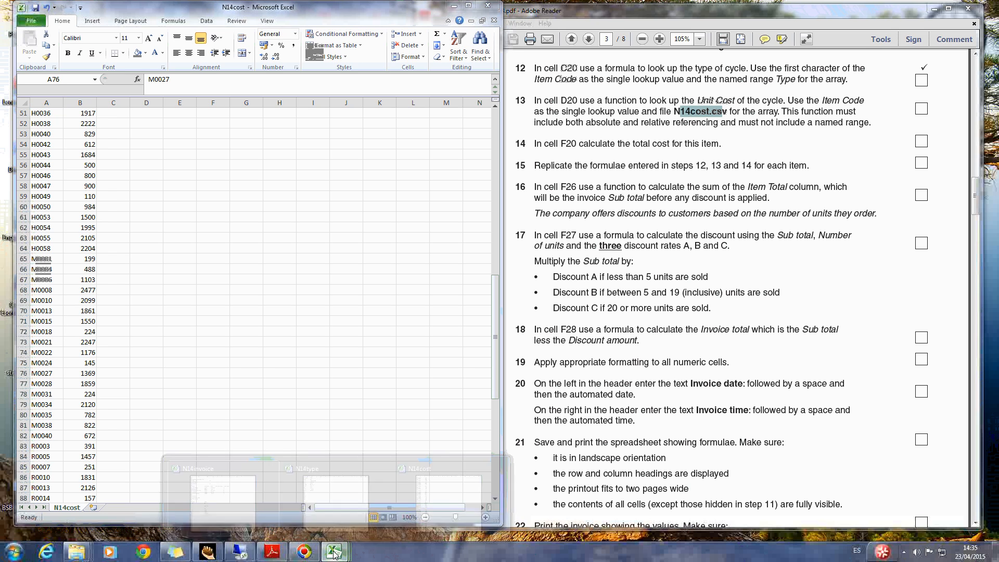
{"action": "mouse_move", "coordinate": [339, 555]}
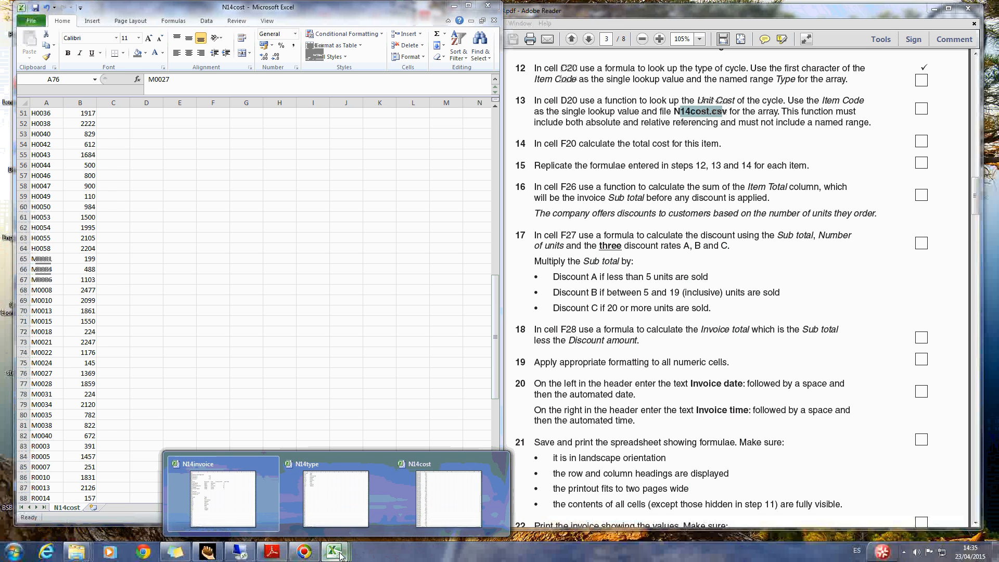
{"action": "left_click", "coordinate": [351, 522]}
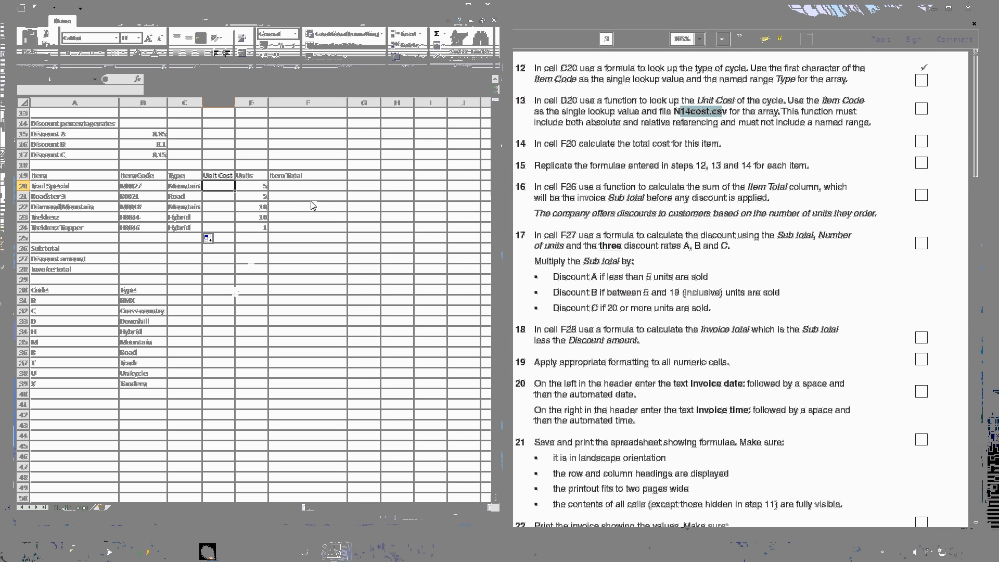
{"action": "type", "text": "=v"}
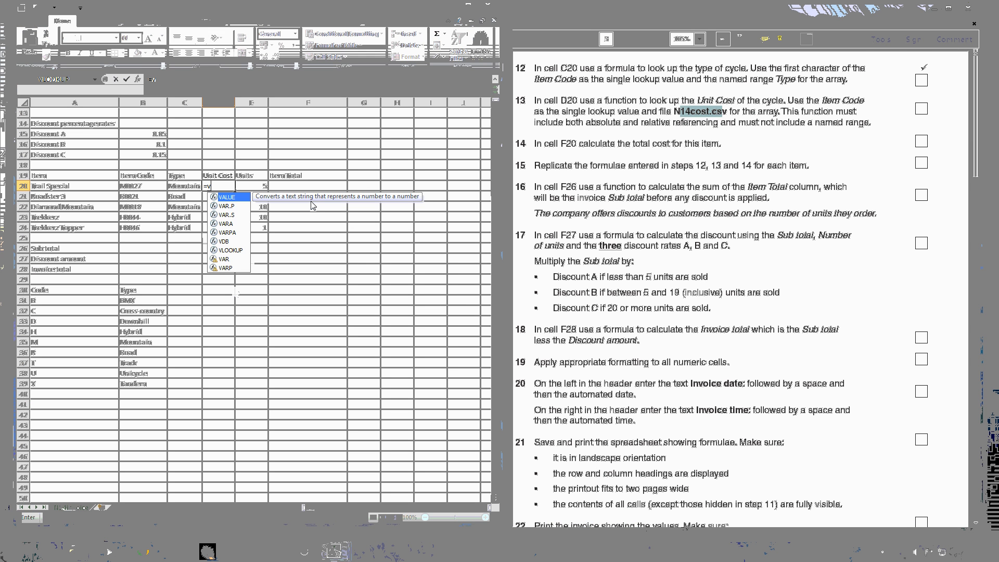
{"action": "double_click", "coordinate": [230, 250]}
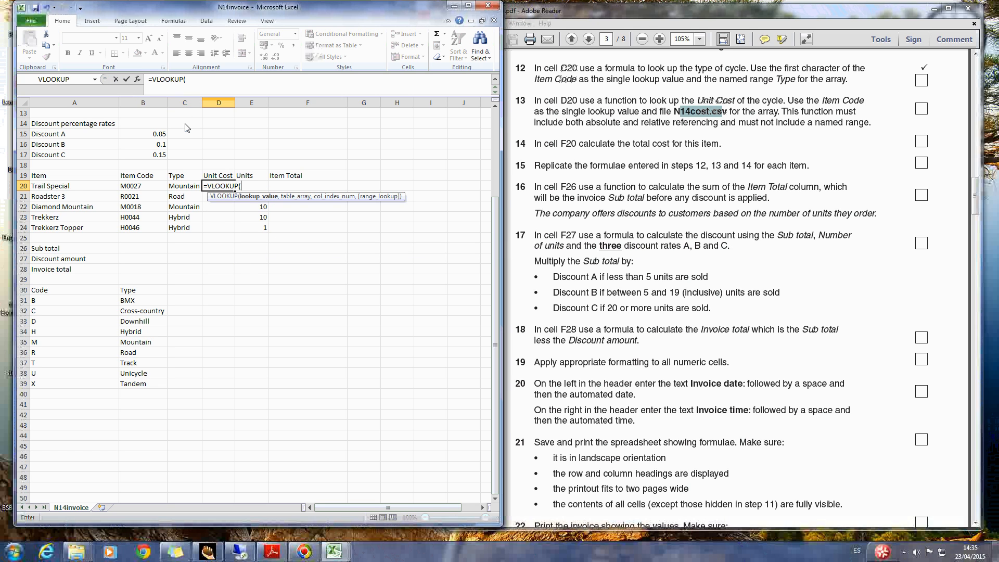
{"action": "key", "text": "Escape"}
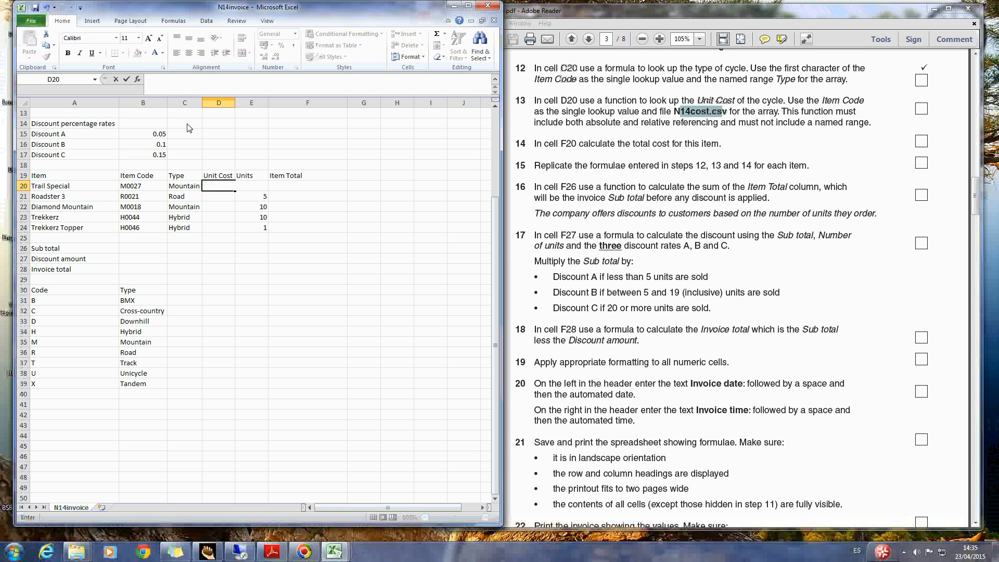
- Look up the unit cost in D20 with VLOOKUP of B20 in N14cost.csv $A$2:$B$117, column 2, and fill it down to D24
{"action": "type", "text": "="}
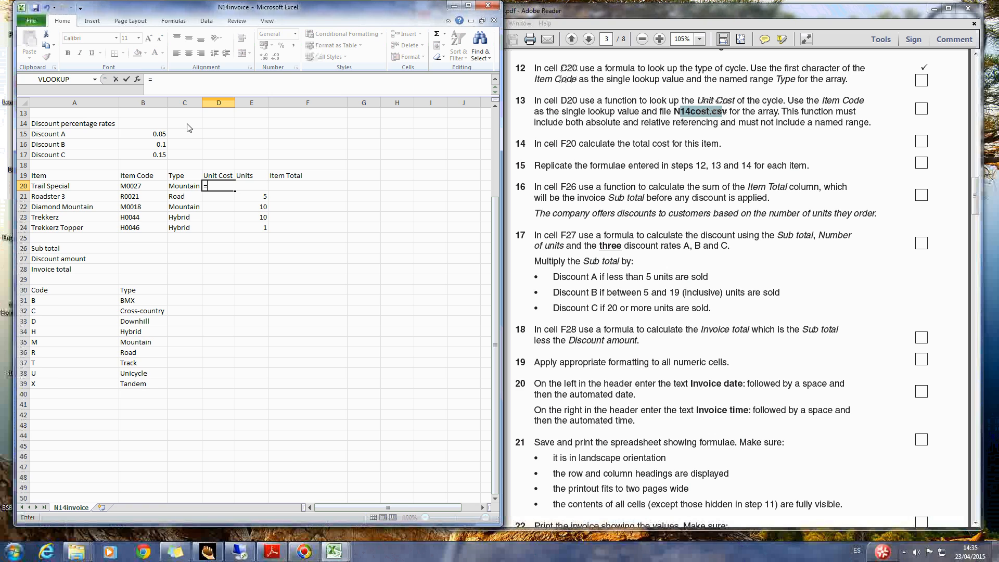
{"action": "left_click", "coordinate": [75, 80]}
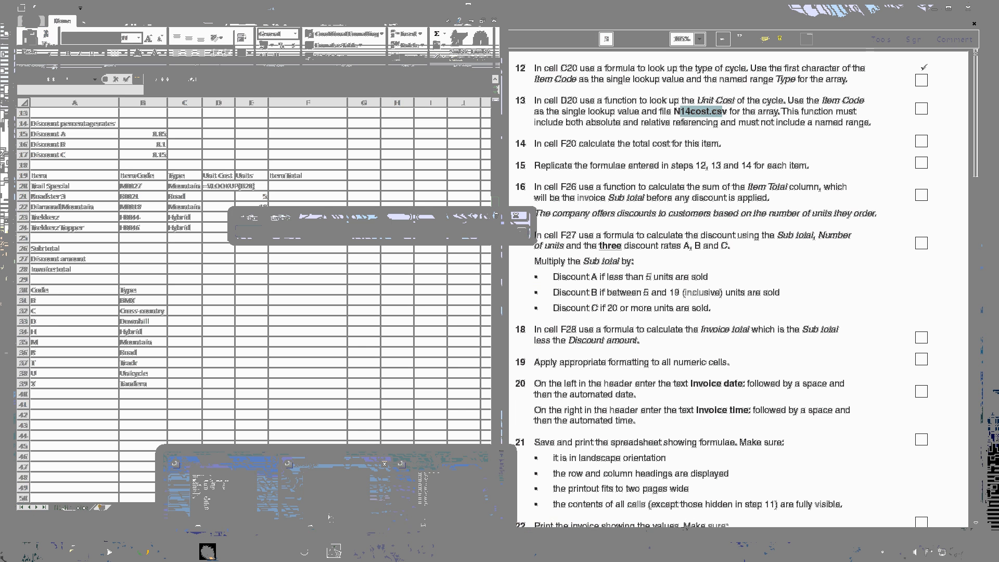
{"action": "mouse_move", "coordinate": [334, 550]}
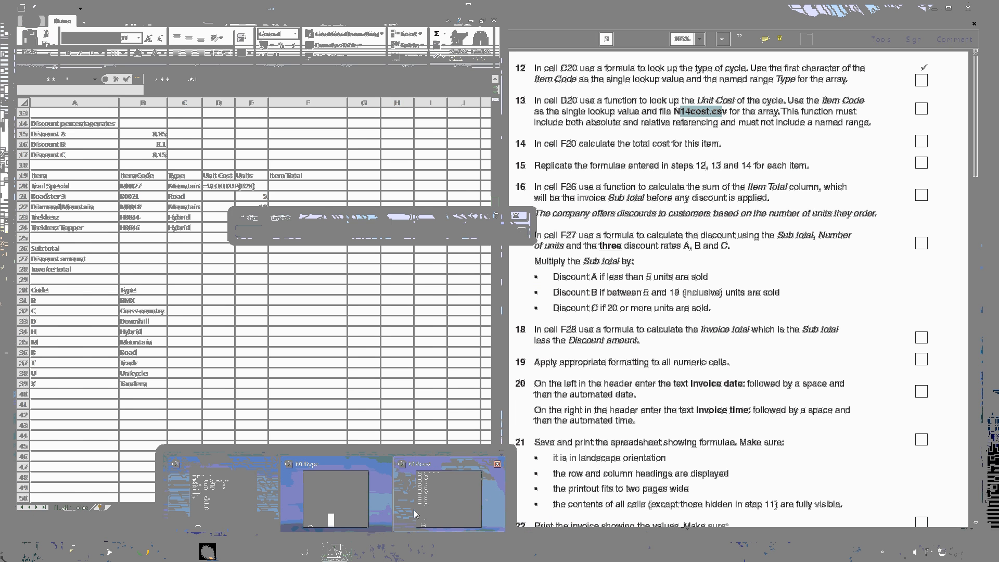
{"action": "mouse_move", "coordinate": [422, 509]}
{"action": "scroll", "coordinate": [201, 314], "scroll_direction": "up", "scroll_amount": 17}
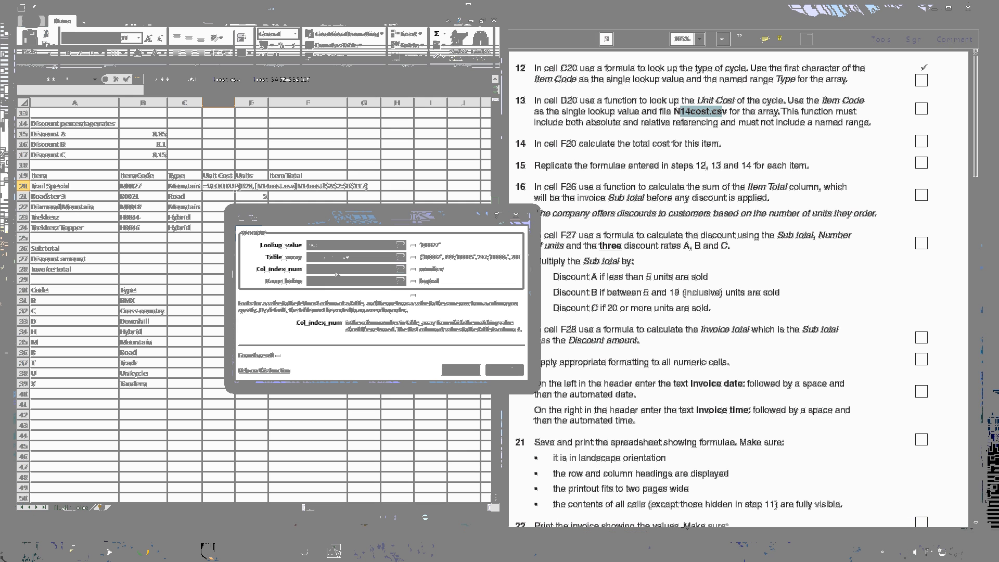
{"action": "type", "text": "2"}
{"action": "key", "text": "Return"}
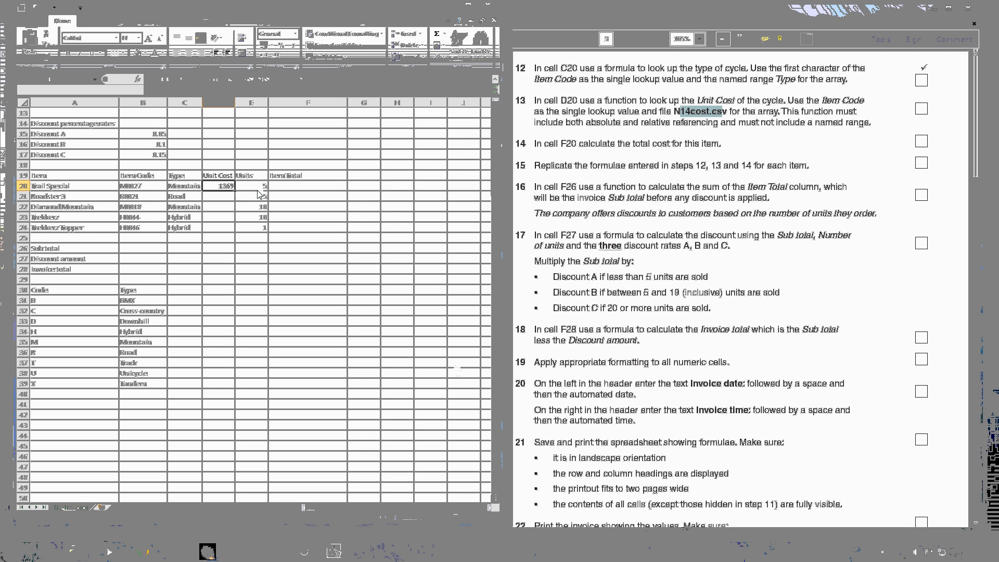
{"action": "double_click", "coordinate": [235, 190]}
{"action": "left_click", "coordinate": [254, 279]}
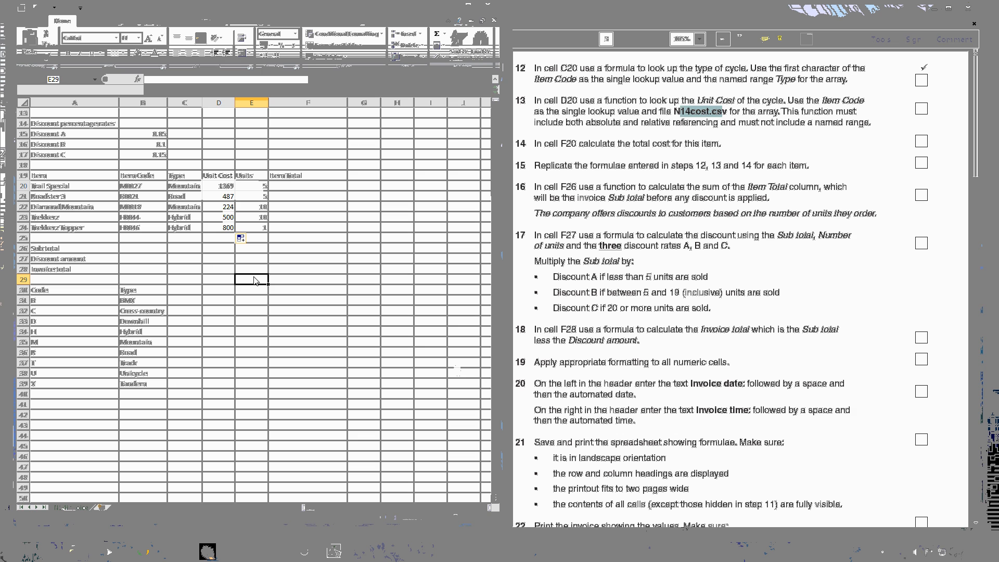
- Calculate the item total in F20 as =D20*E20 and fill the formula down to F24
{"action": "left_click", "coordinate": [308, 186]}
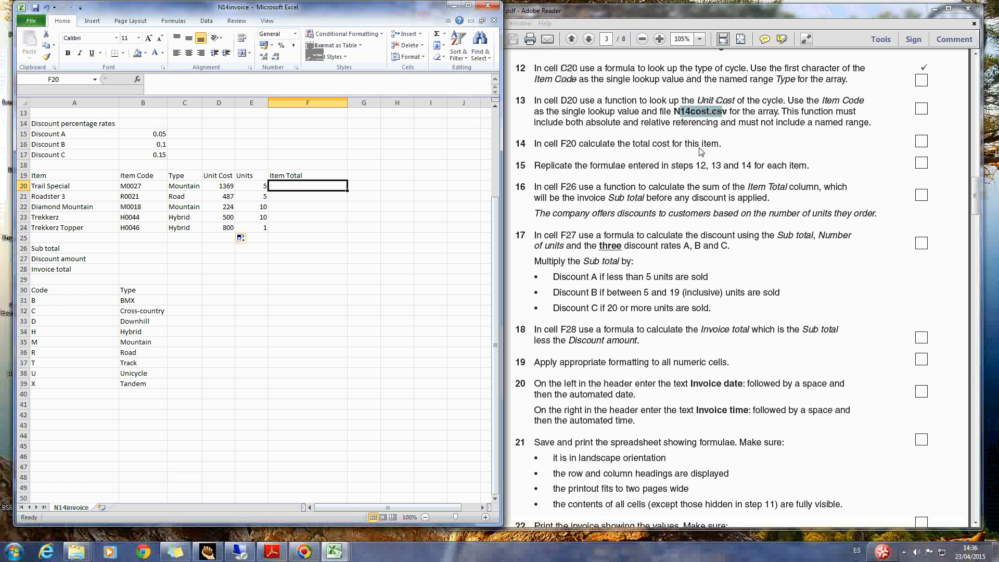
{"action": "left_click", "coordinate": [699, 145]}
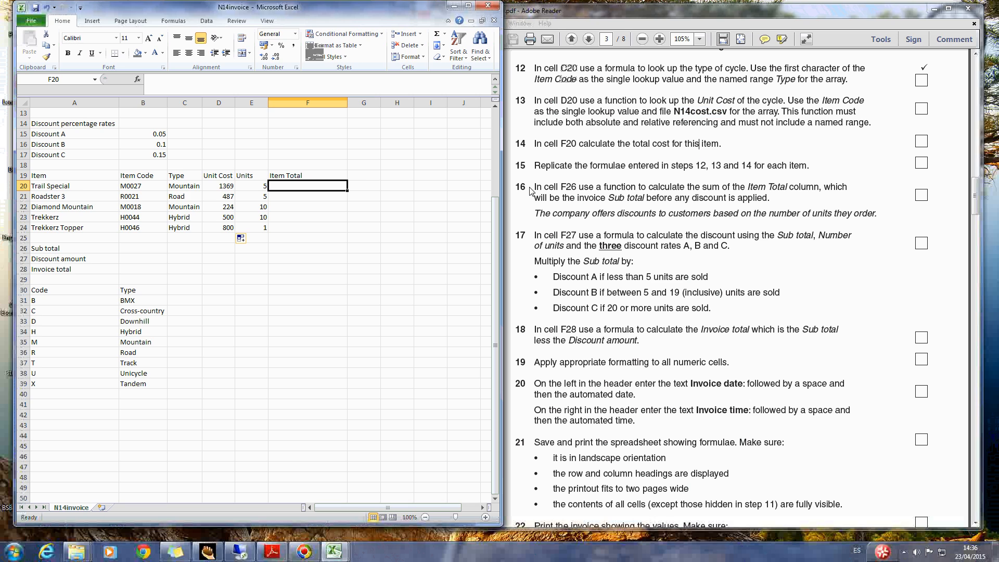
{"action": "type", "text": "="}
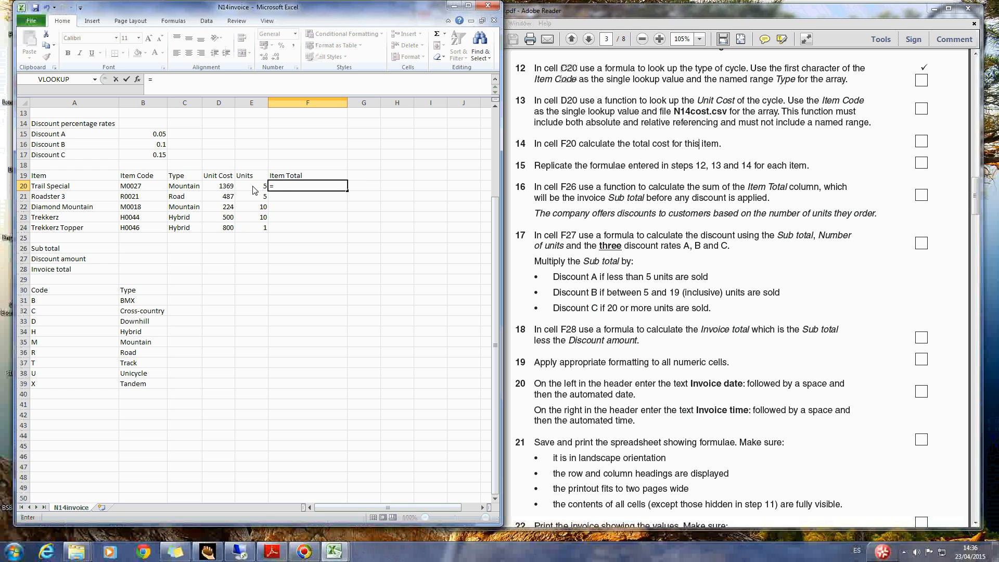
{"action": "left_click", "coordinate": [220, 187]}
{"action": "type", "text": "*"}
{"action": "left_click", "coordinate": [256, 188]}
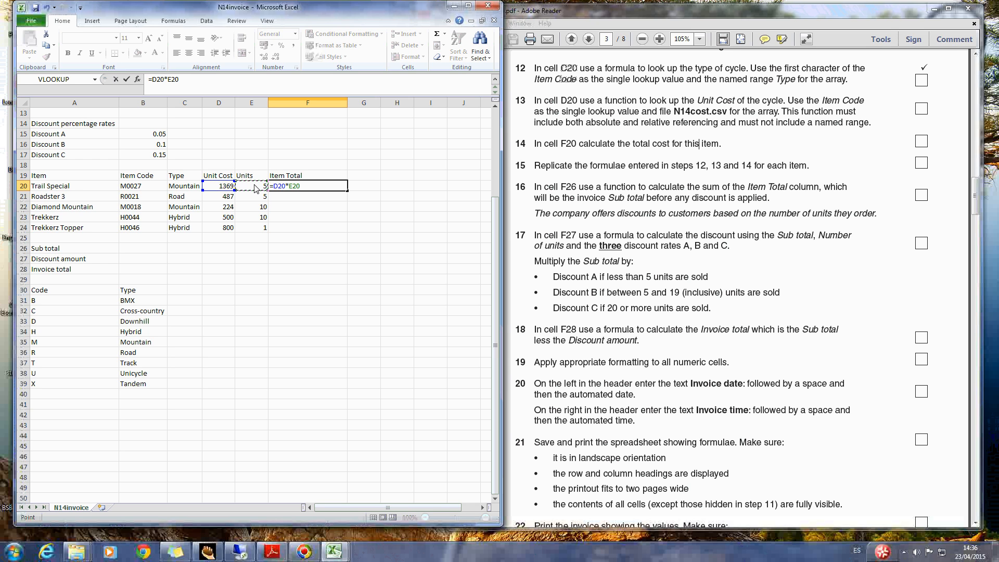
{"action": "key", "text": "Return"}
{"action": "left_click", "coordinate": [328, 188]}
{"action": "double_click", "coordinate": [347, 191]}
{"action": "left_click", "coordinate": [346, 196]}
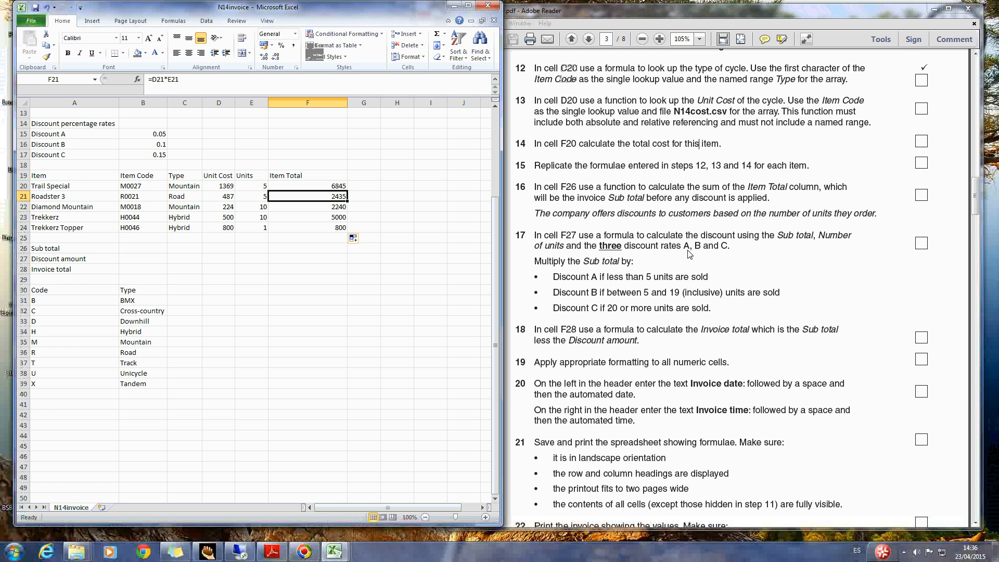
- Calculate the invoice sub total in B26 with =SUM(F20:F24)
{"action": "left_click", "coordinate": [138, 250]}
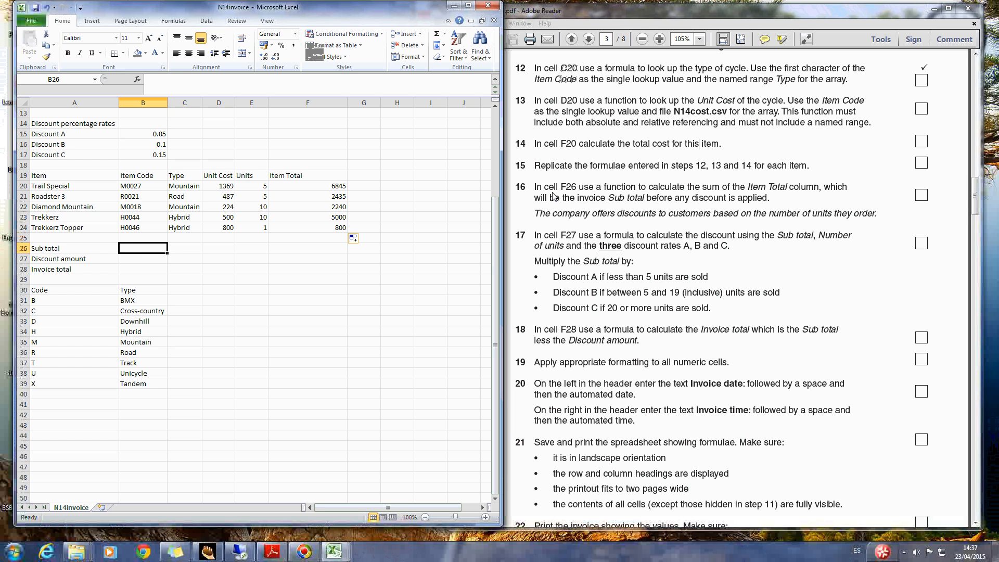
{"action": "type", "text": "=sum"}
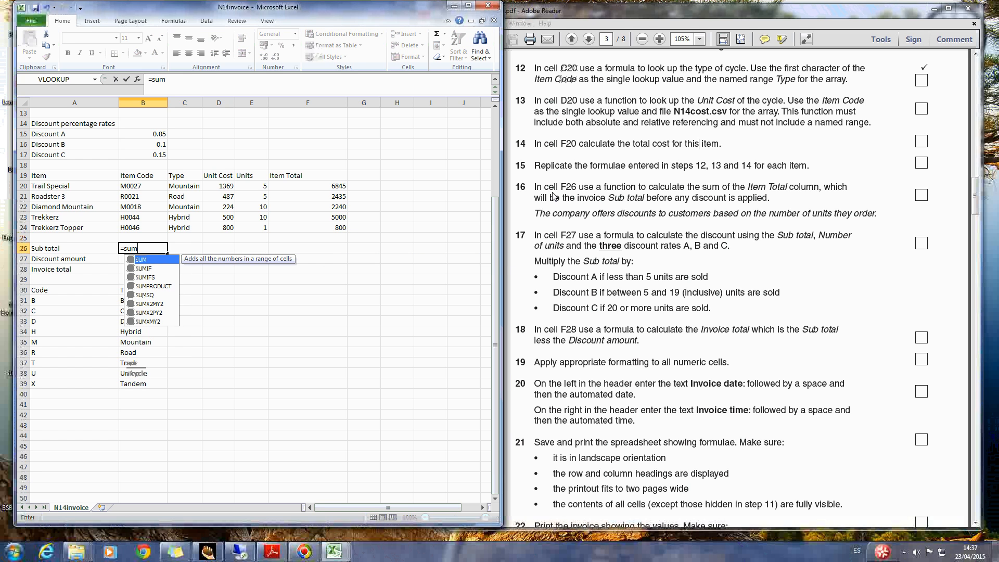
{"action": "type", "text": "("}
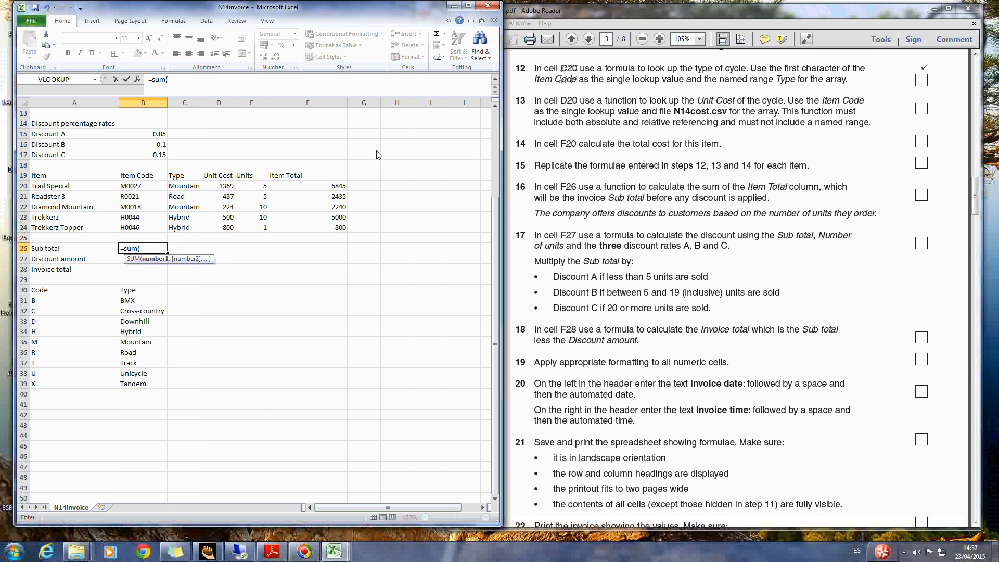
{"action": "left_click_drag", "start_coordinate": [338, 185], "coordinate": [339, 227]}
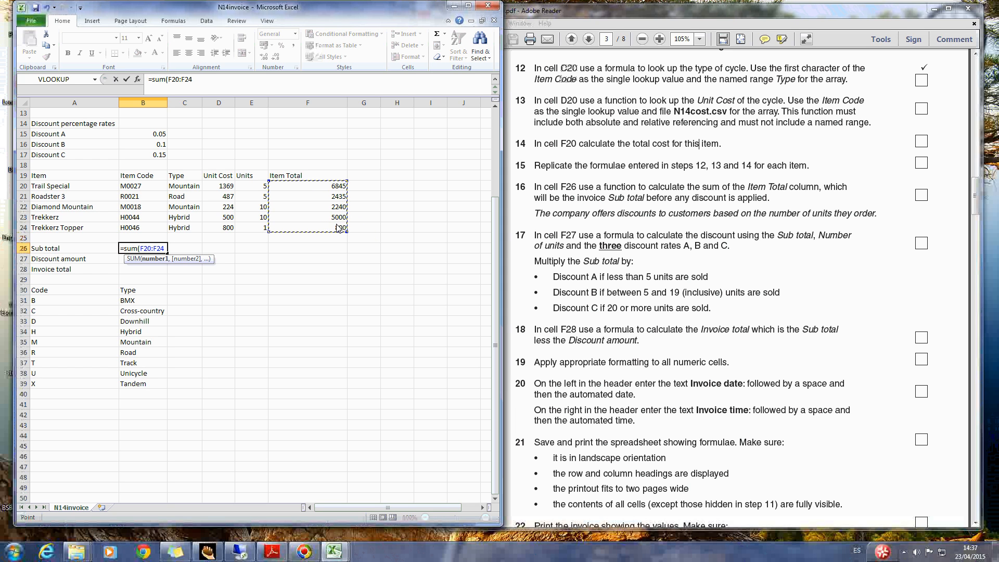
{"action": "type", "text": ")"}
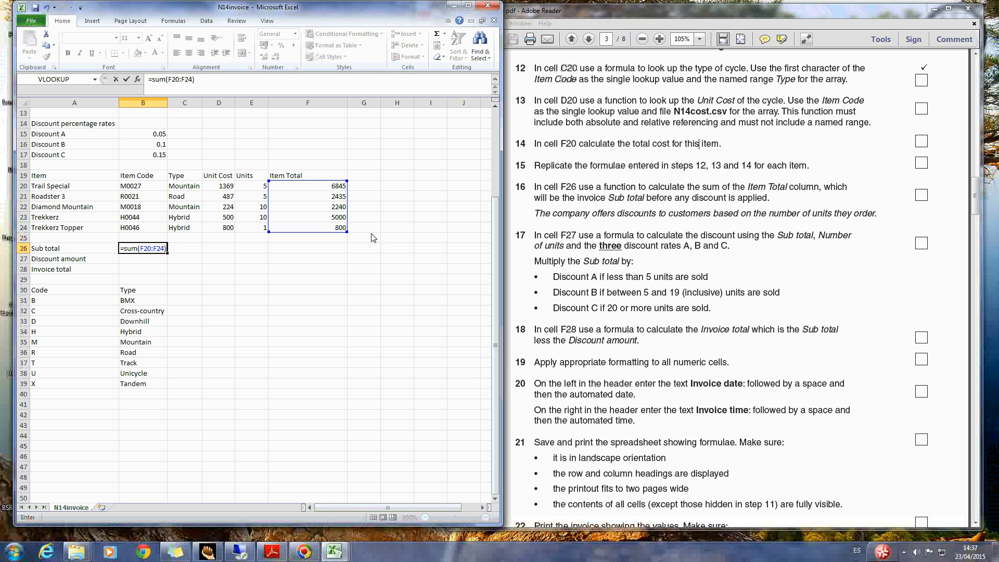
{"action": "key", "text": "Return"}
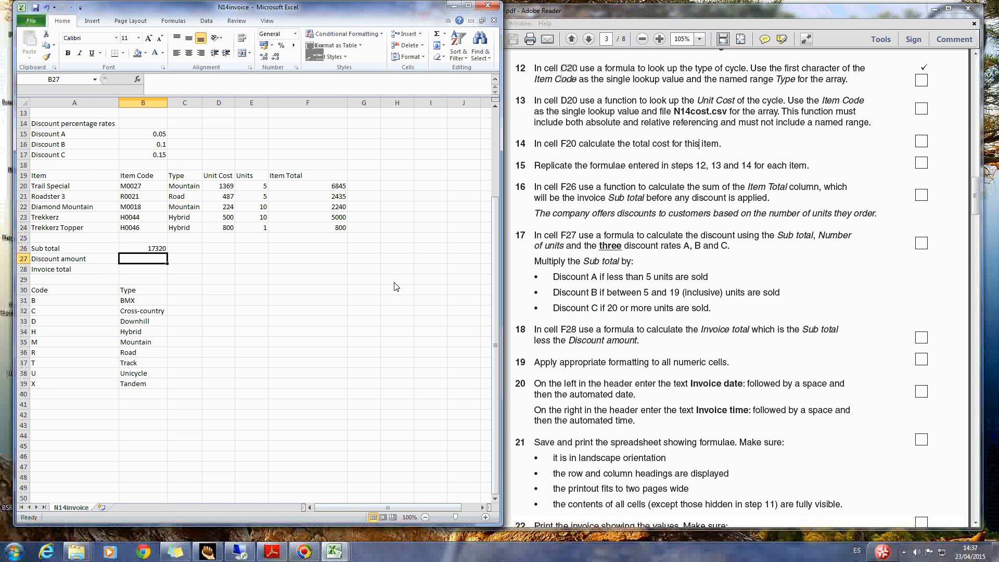
- Following exam task 17, calculate the discount amount in B27 with the nested formula =IF(B12<5,B26*B15,IF(B12<20,B26*B16,B26*B17))
{"action": "left_click", "coordinate": [597, 278]}
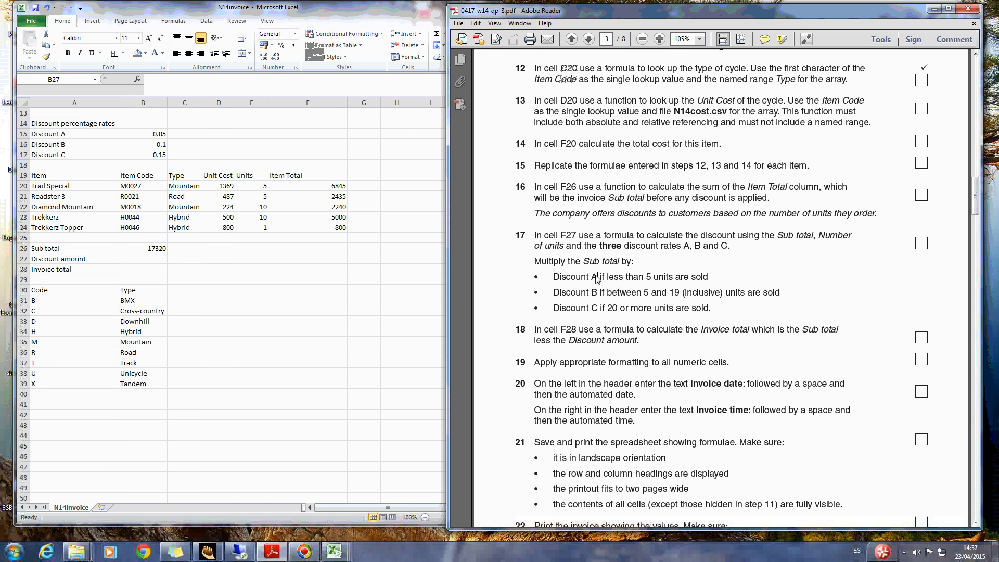
{"action": "left_click", "coordinate": [161, 134]}
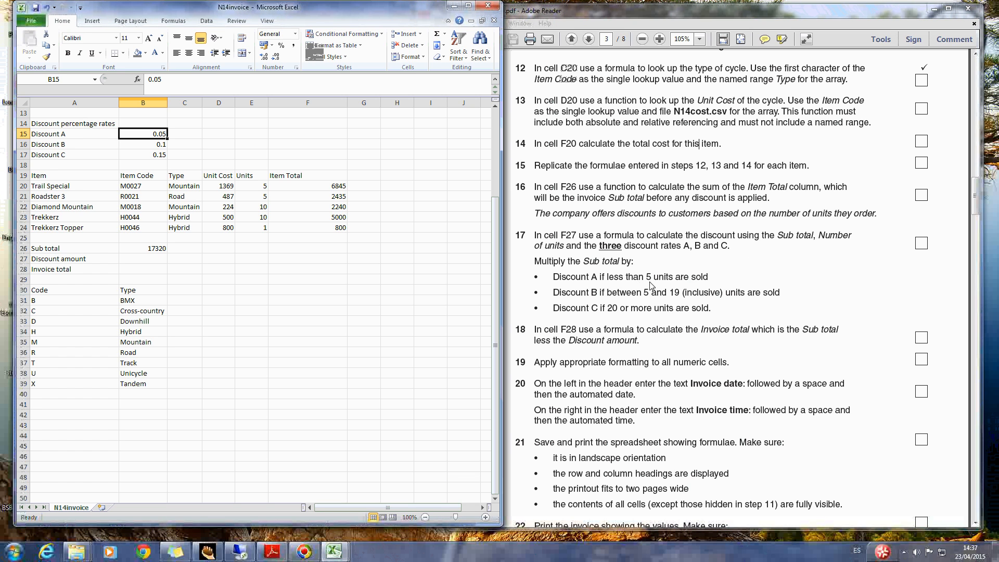
{"action": "left_click", "coordinate": [631, 294]}
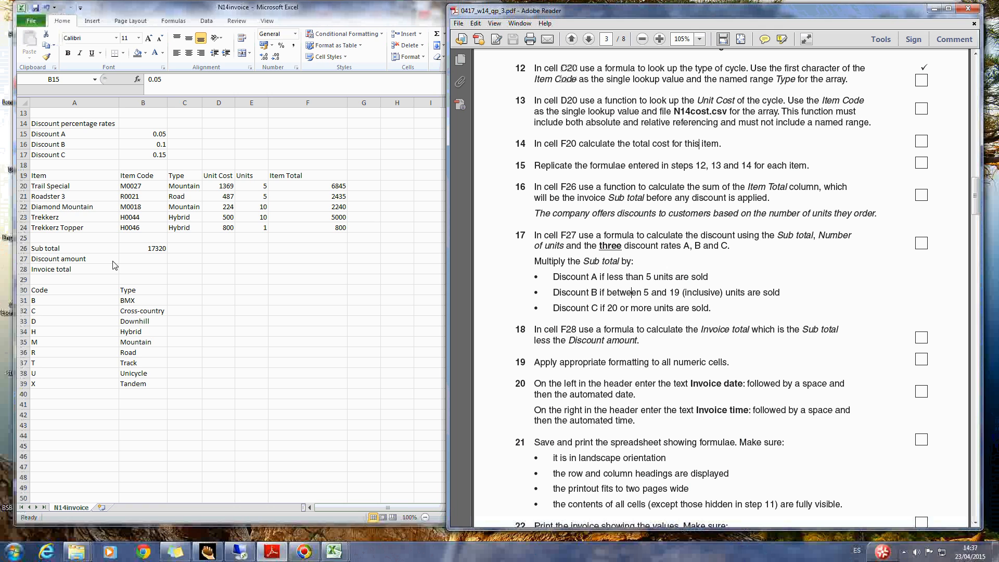
{"action": "left_click", "coordinate": [134, 261]}
{"action": "left_click", "coordinate": [137, 264]}
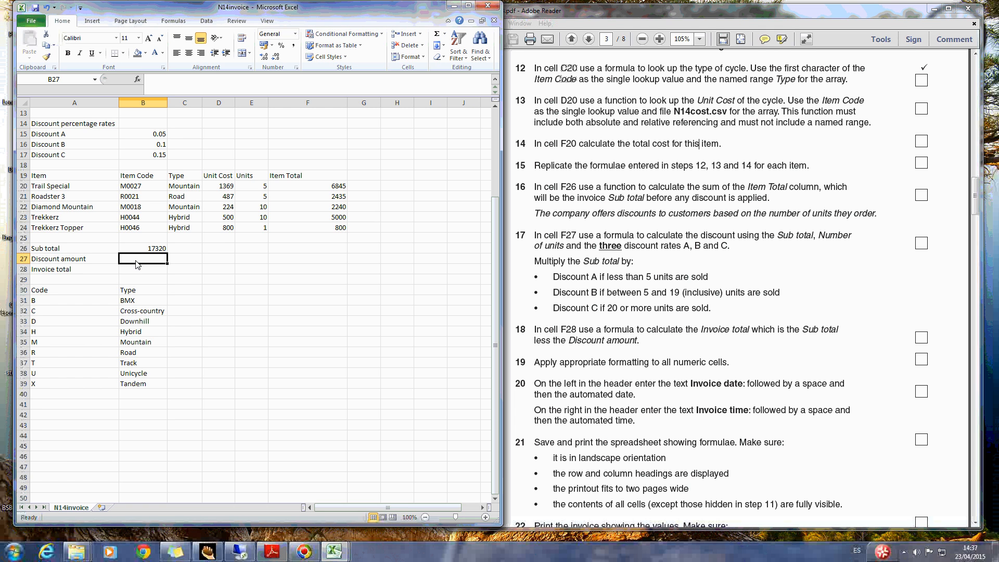
{"action": "type", "text": "="}
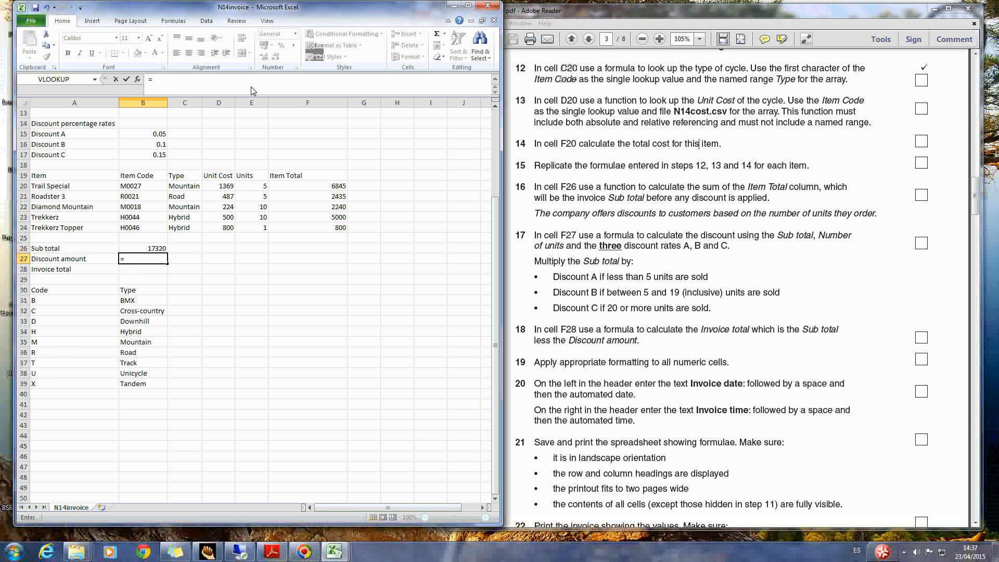
{"action": "left_click", "coordinate": [95, 79]}
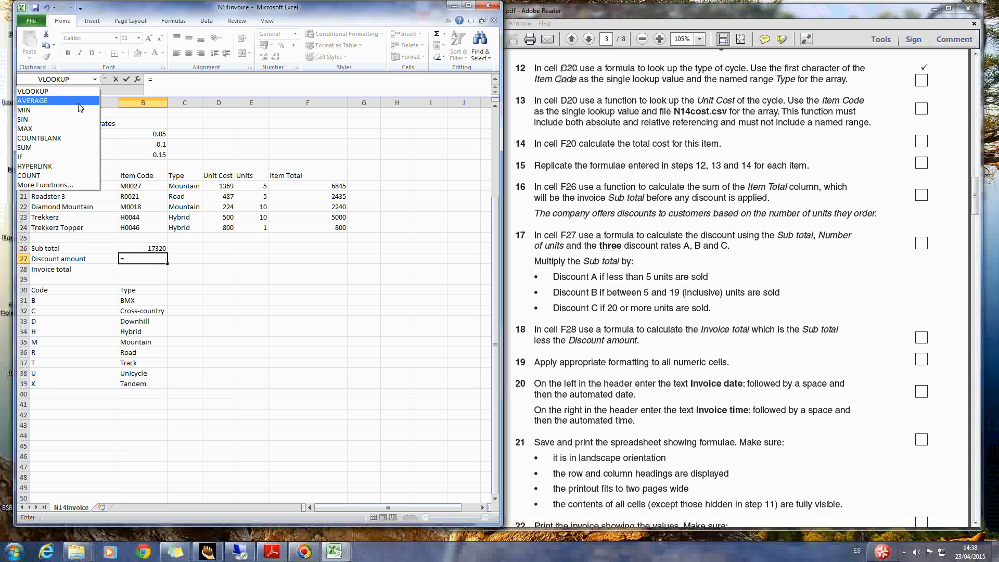
{"action": "left_click", "coordinate": [70, 157]}
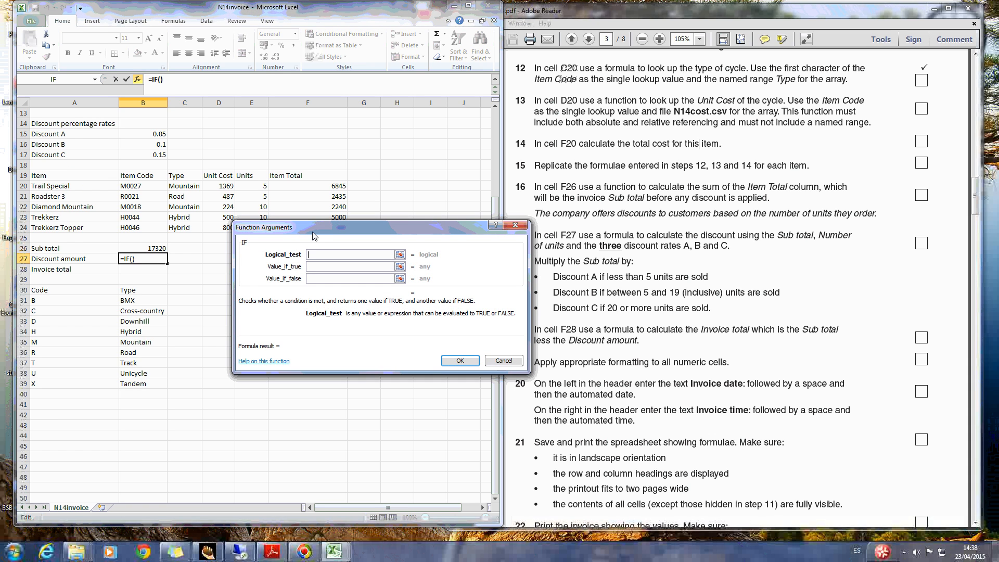
{"action": "left_click_drag", "start_coordinate": [317, 235], "coordinate": [320, 235]}
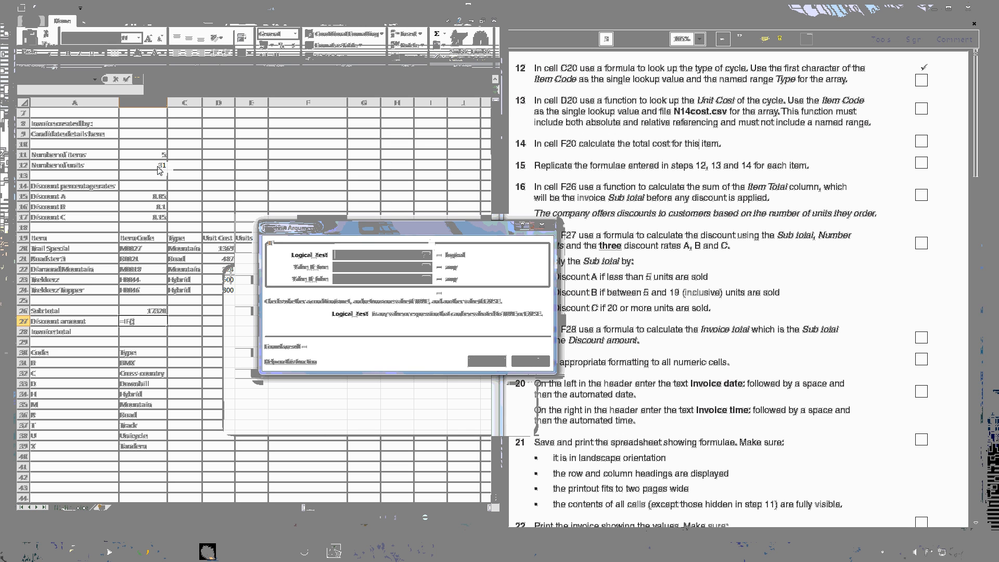
{"action": "left_click", "coordinate": [159, 171]}
{"action": "type", "text": "<"}
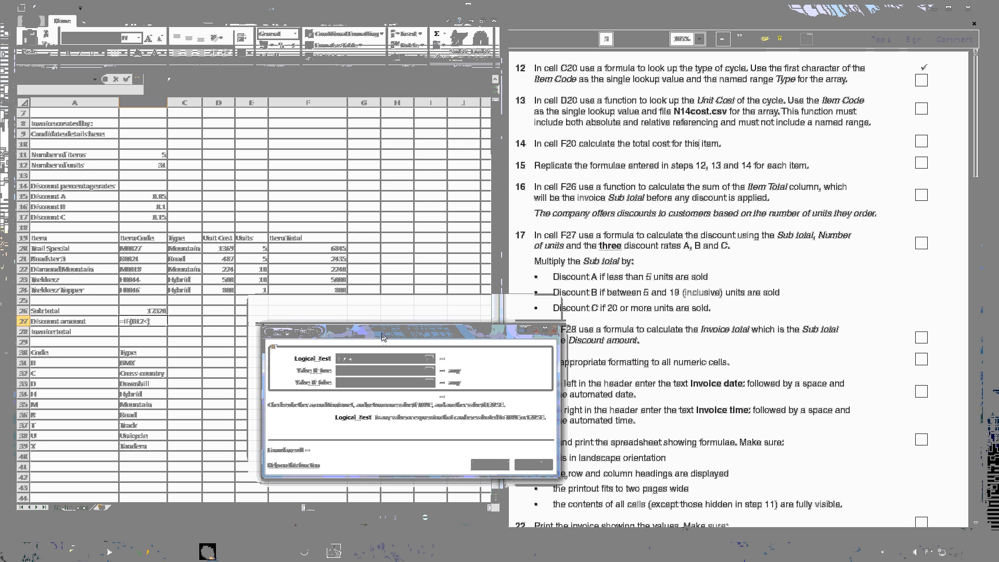
{"action": "type", "text": "5"}
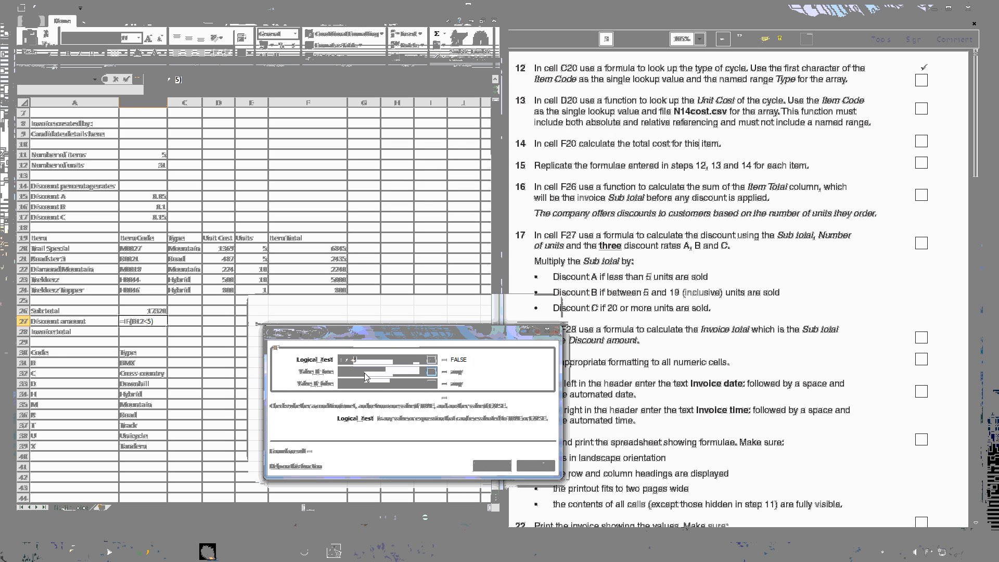
{"action": "left_click", "coordinate": [362, 375]}
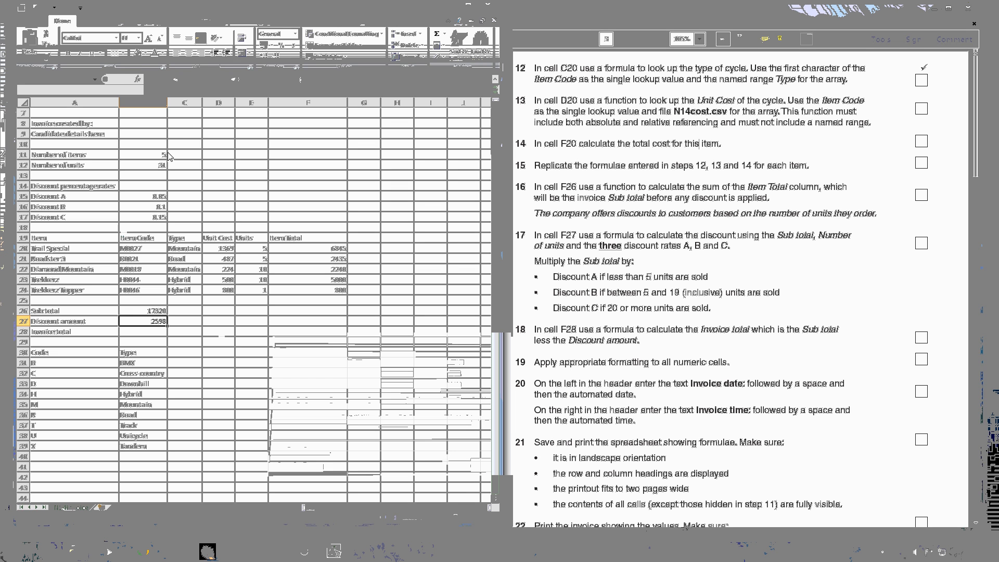
{"action": "key", "text": "F2"}
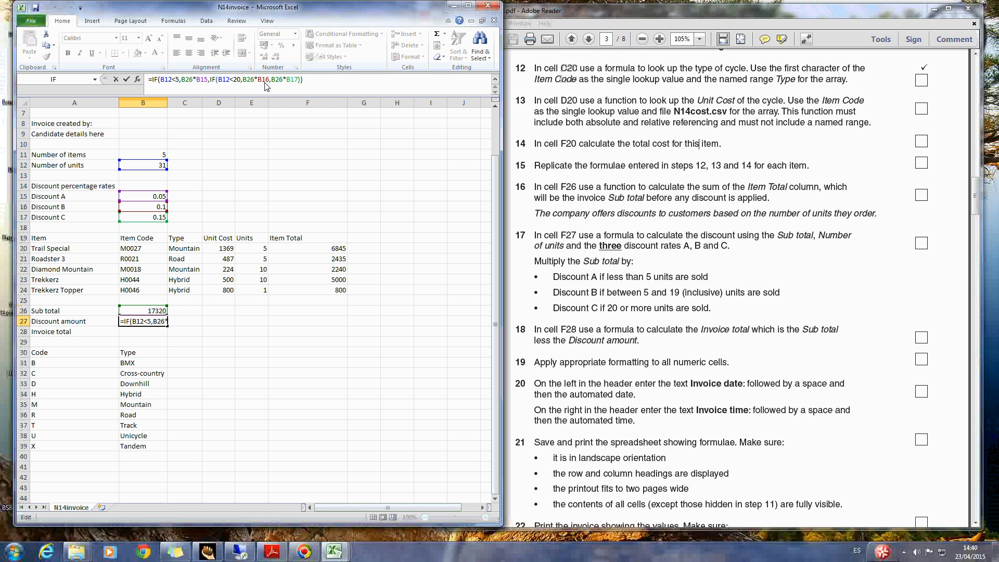
- Calculate the invoice total in B28 by subtracting the discount amount from the sub total with =B26-B27
{"action": "left_click", "coordinate": [158, 329]}
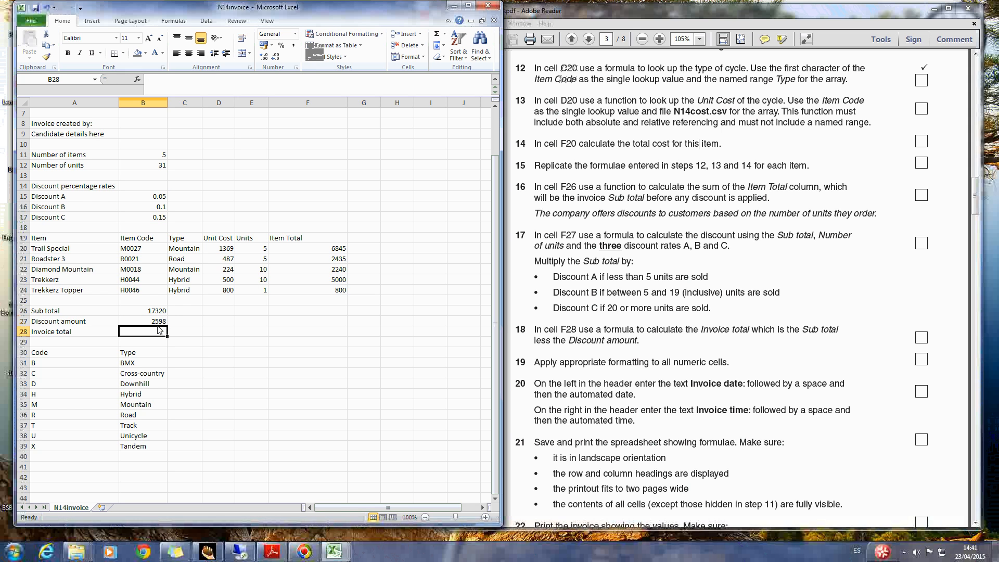
{"action": "type", "text": "="}
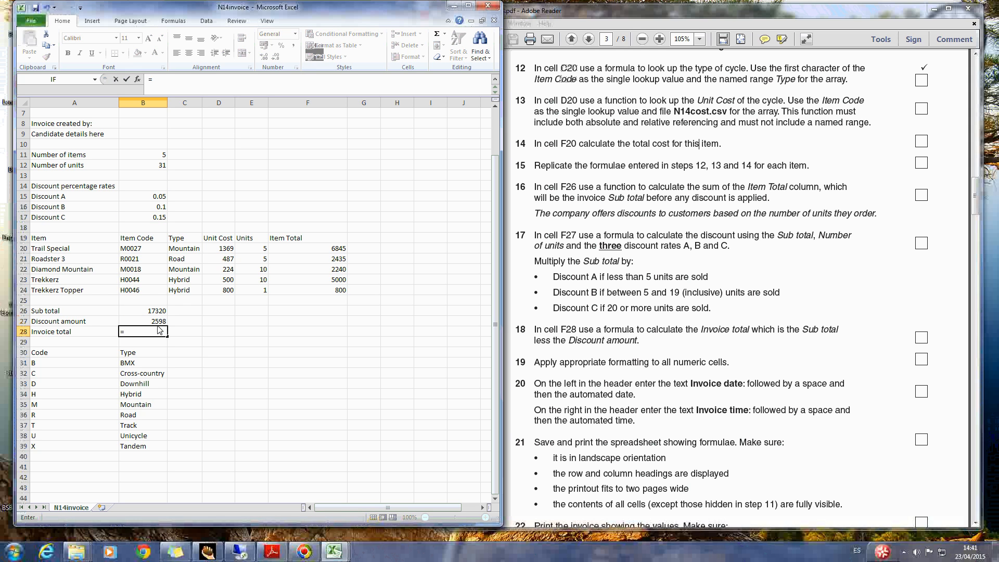
{"action": "left_click", "coordinate": [153, 312]}
{"action": "type", "text": "-"}
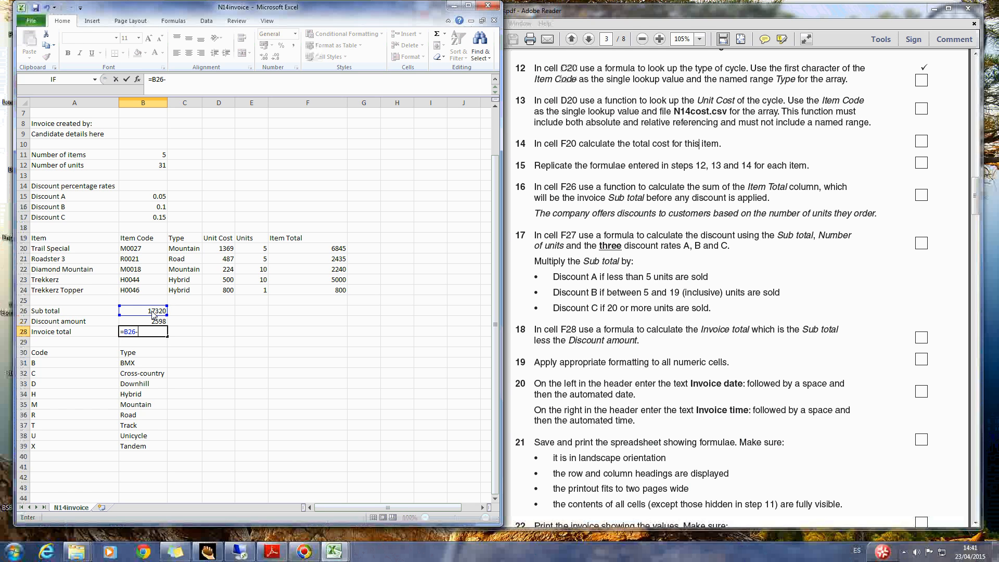
{"action": "left_click", "coordinate": [157, 323]}
{"action": "key", "text": "Return"}
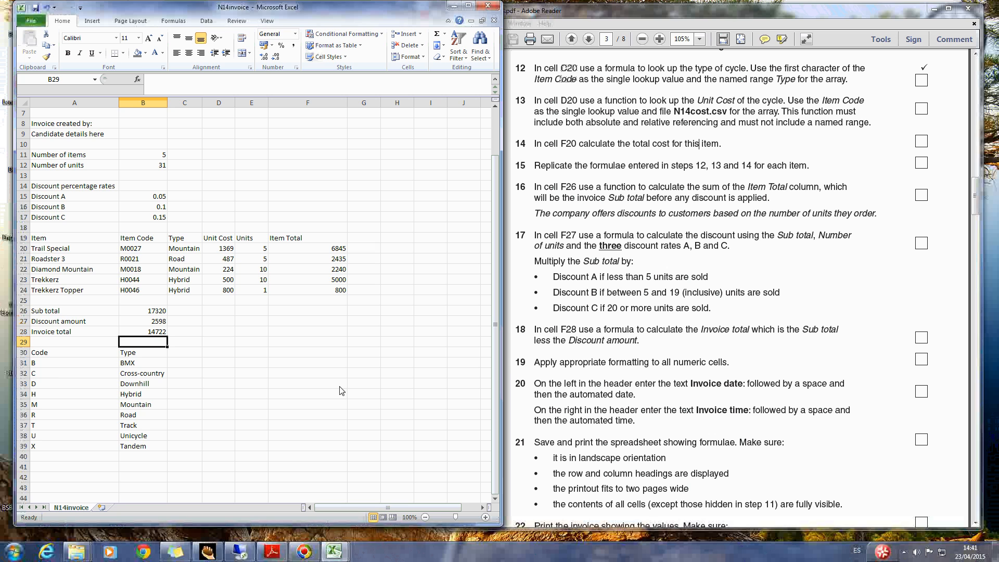
- Following exam task 19, format the unit costs, item totals and the amounts in B26:B28 as dollar currency with two decimal places
{"action": "left_click", "coordinate": [550, 363]}
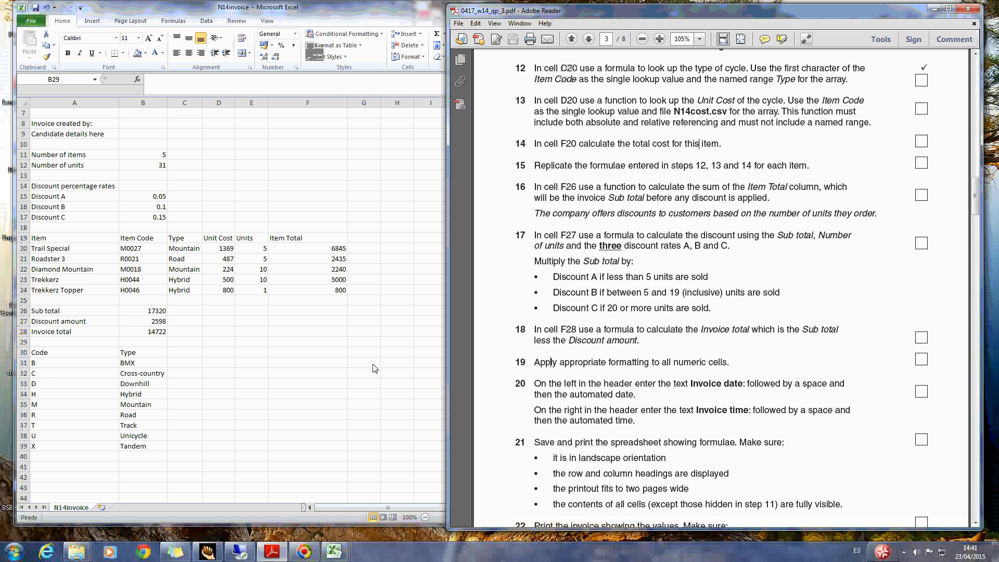
{"action": "scroll", "coordinate": [372, 368], "scroll_direction": "up", "scroll_amount": 1}
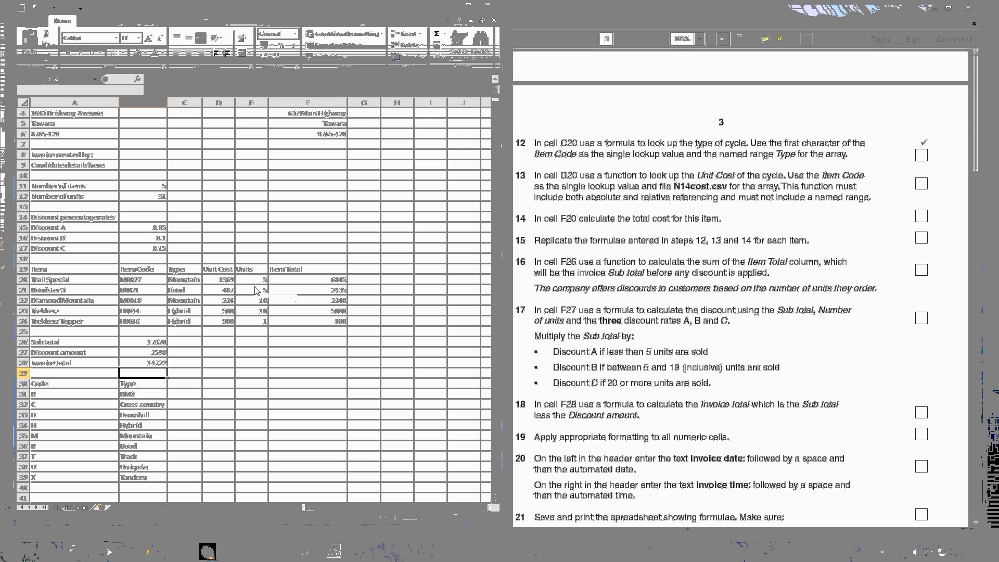
{"action": "left_click_drag", "start_coordinate": [219, 279], "coordinate": [219, 321]}
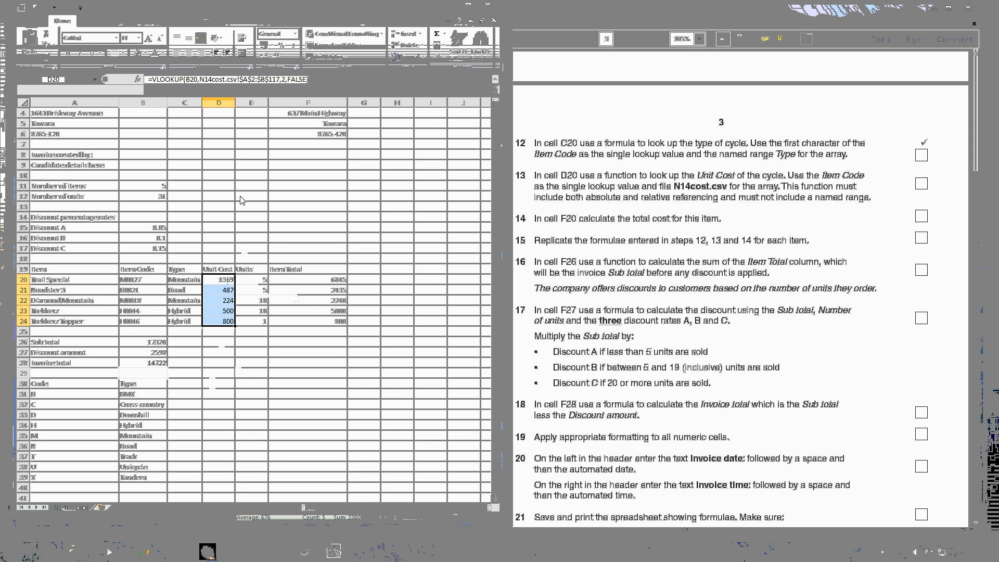
{"action": "right_click", "coordinate": [223, 291]}
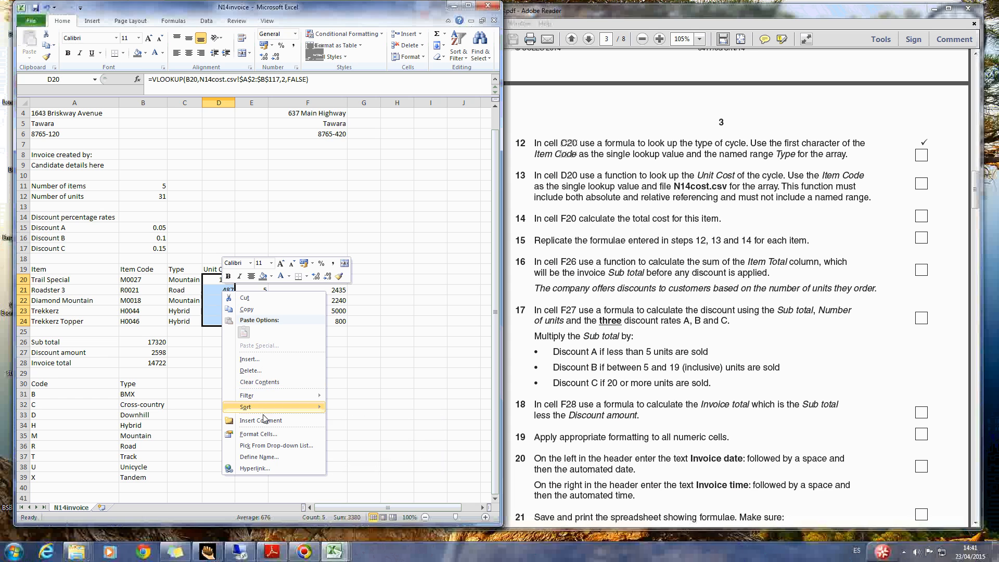
{"action": "left_click", "coordinate": [258, 433]}
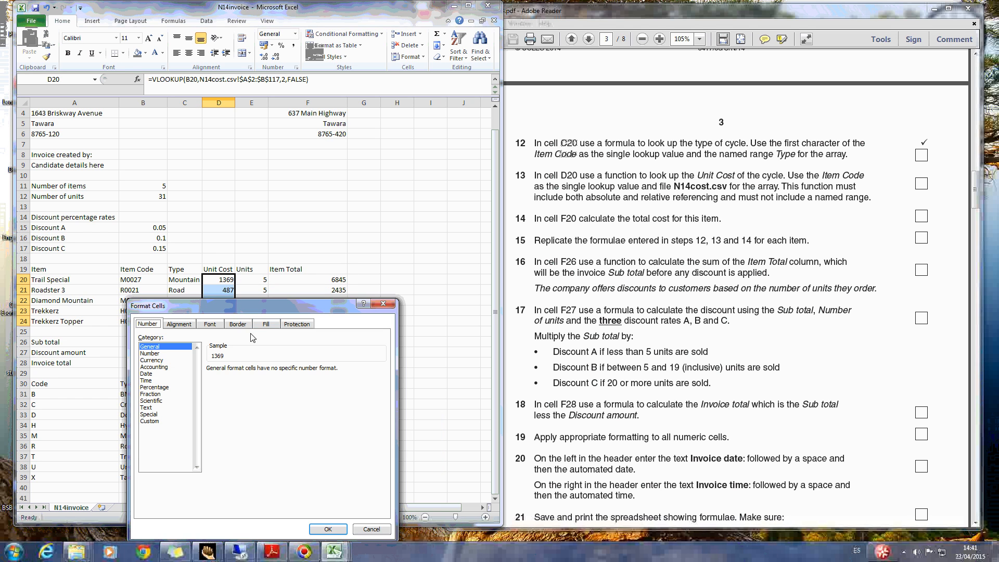
{"action": "left_click", "coordinate": [169, 360]}
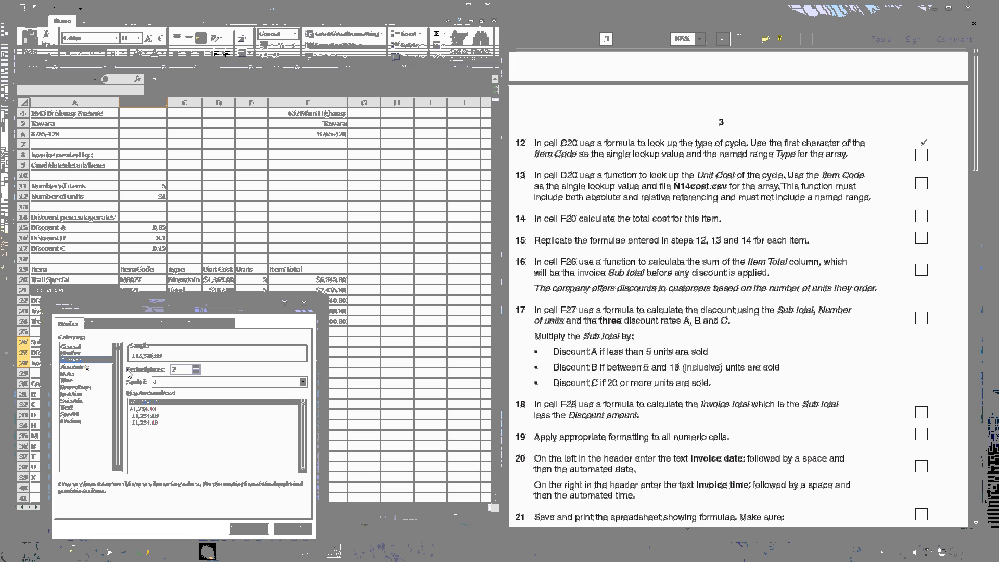
{"action": "key", "text": "Return"}
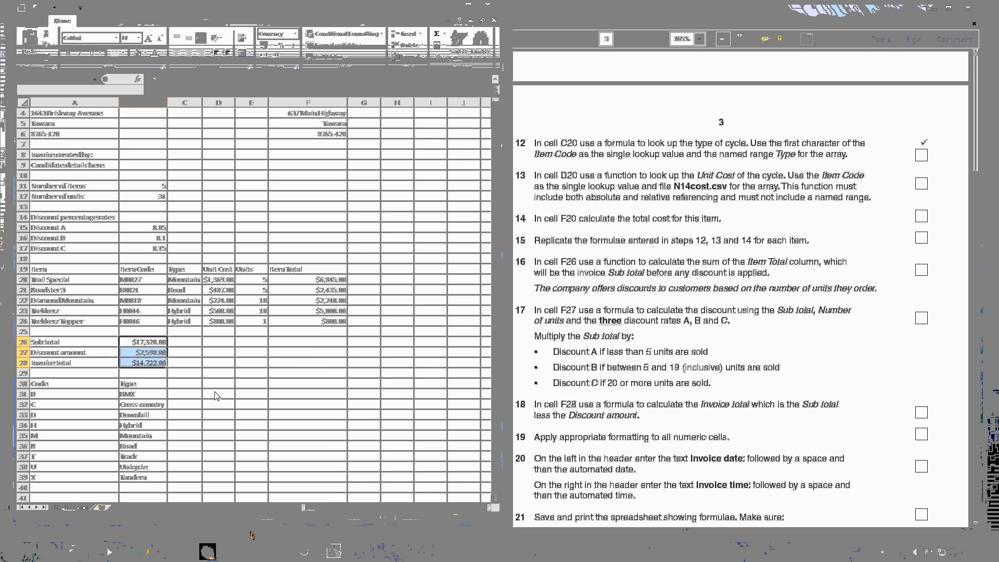
- Hide rows 30 to 39, which hold the cycle code and type lookup table
{"action": "left_click", "coordinate": [218, 394]}
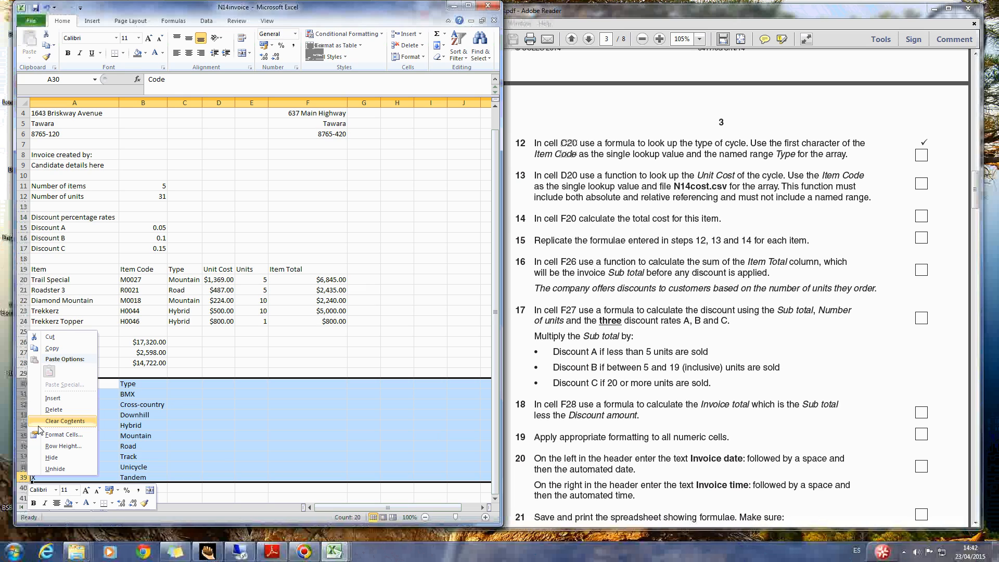
{"action": "left_click", "coordinate": [51, 458]}
{"action": "left_click", "coordinate": [218, 446]}
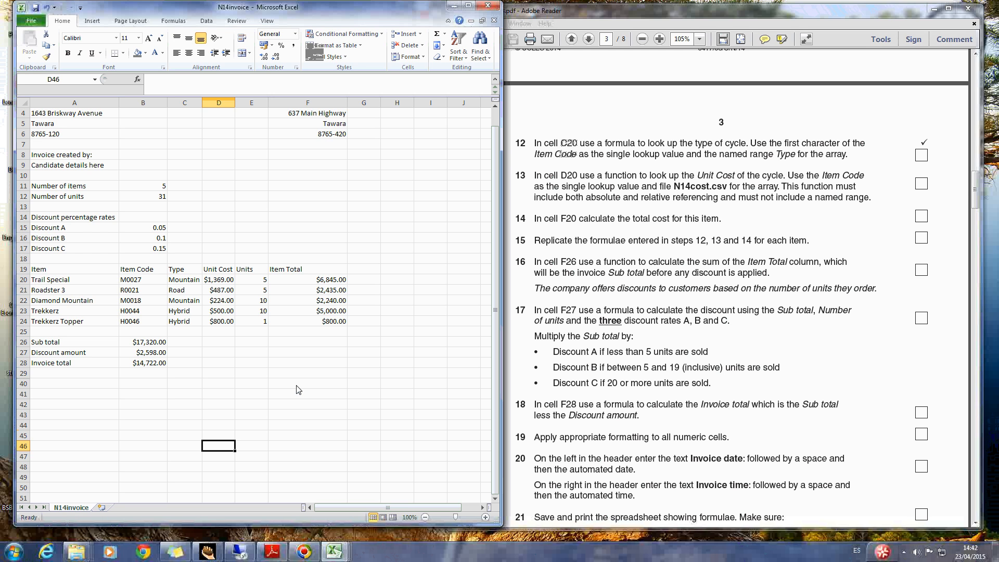
- Following exam task 20, enter "Invoice date", a space and the automated date in the left header section
{"action": "left_click", "coordinate": [673, 351]}
{"action": "scroll", "coordinate": [671, 332], "scroll_direction": "down", "scroll_amount": 3}
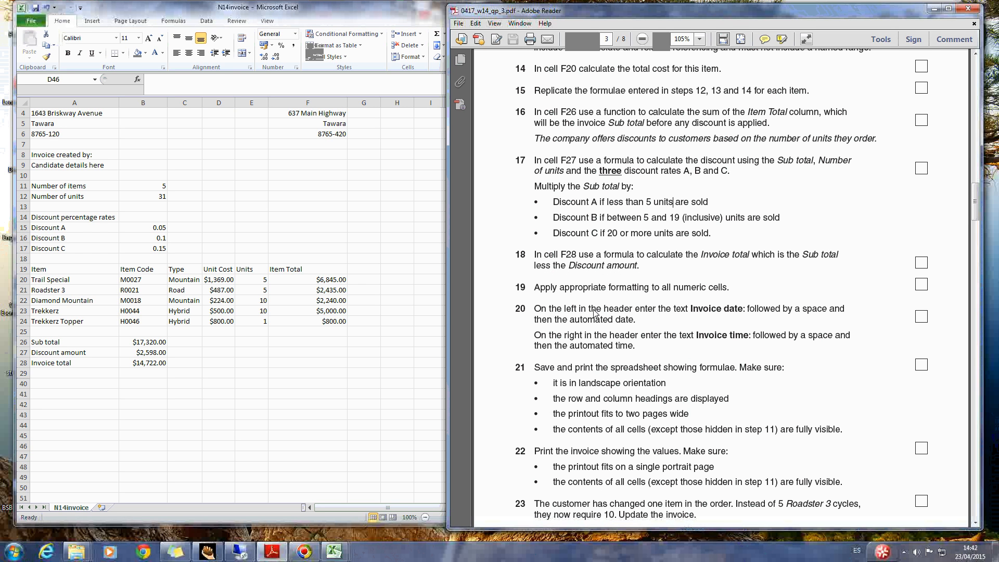
{"action": "left_click_drag", "start_coordinate": [691, 311], "coordinate": [742, 312]}
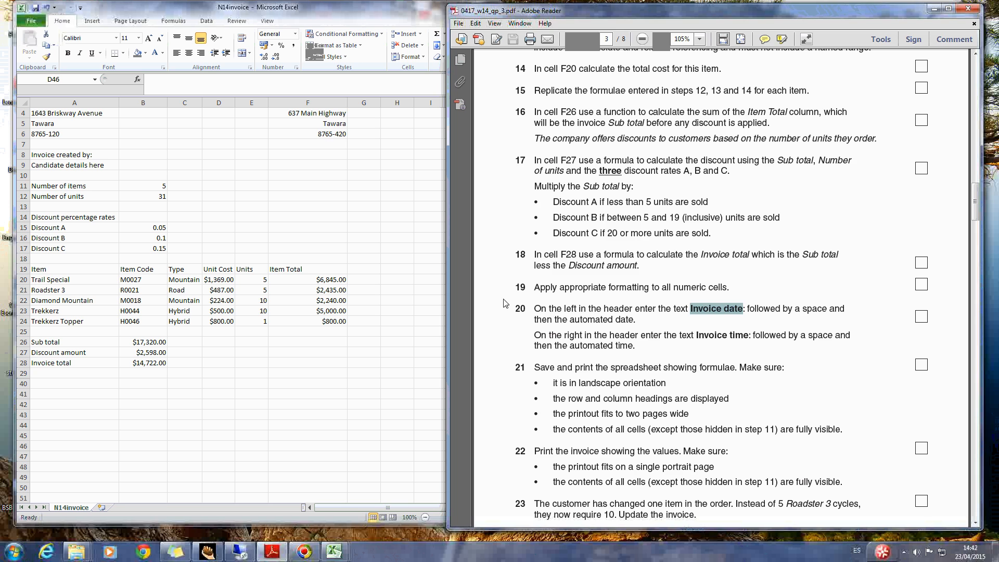
{"action": "scroll", "coordinate": [354, 254], "scroll_direction": "up", "scroll_amount": 2}
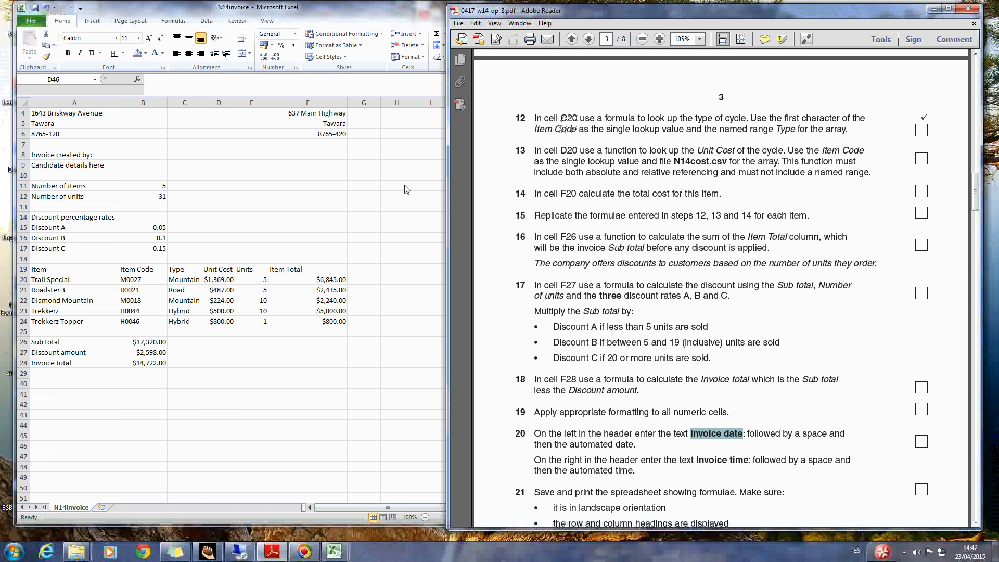
{"action": "left_click", "coordinate": [92, 21]}
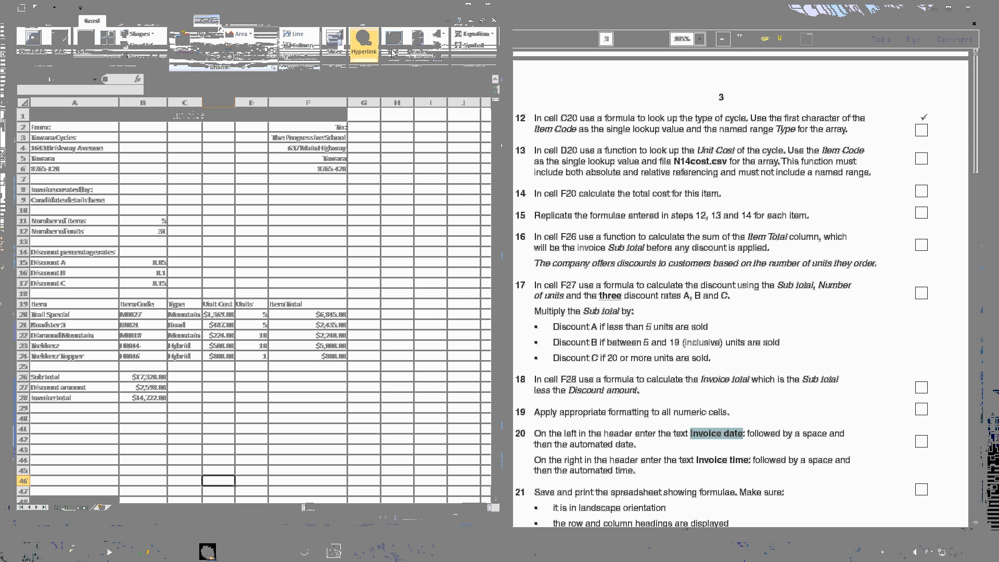
{"action": "left_click", "coordinate": [416, 44]}
{"action": "left_click", "coordinate": [151, 154]}
{"action": "type", "text": "Invoice date"}
{"action": "left_click", "coordinate": [130, 56]}
- Copy "Invoice time" from the exam paper into the right header section and add a space and the automated time
{"action": "left_click", "coordinate": [390, 151]}
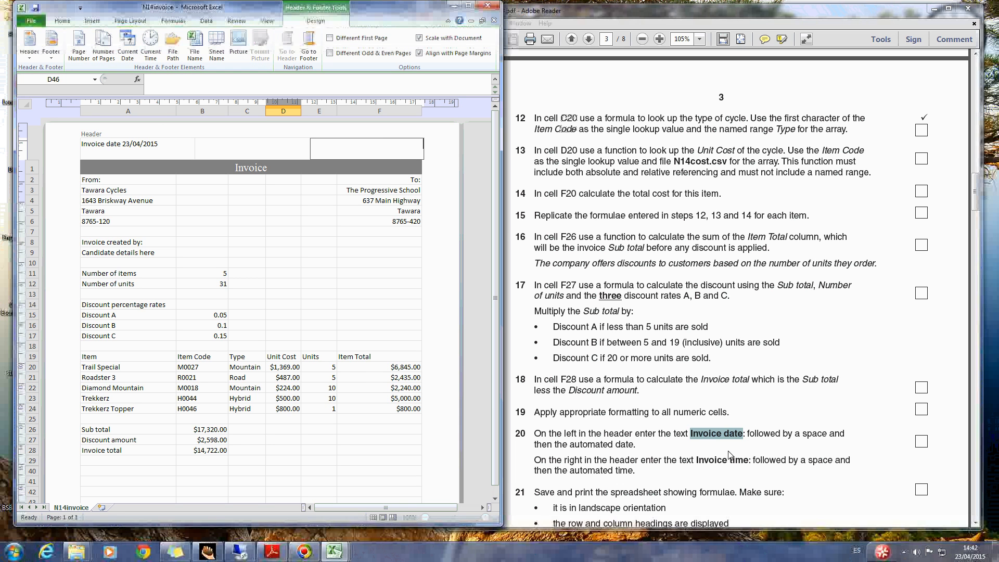
{"action": "left_click_drag", "start_coordinate": [697, 460], "coordinate": [745, 463]}
{"action": "key", "text": "ctrl+c"}
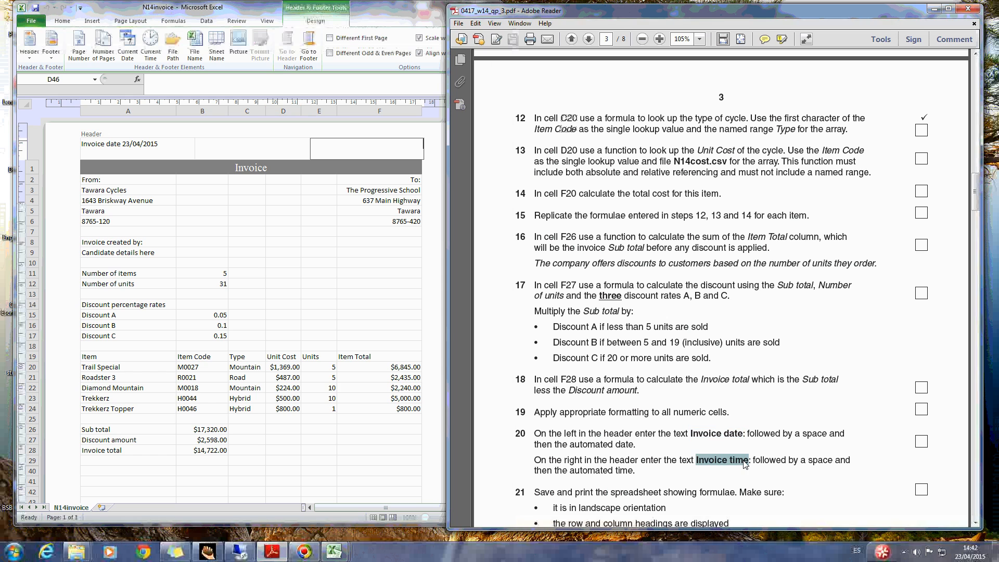
{"action": "left_click", "coordinate": [406, 152]}
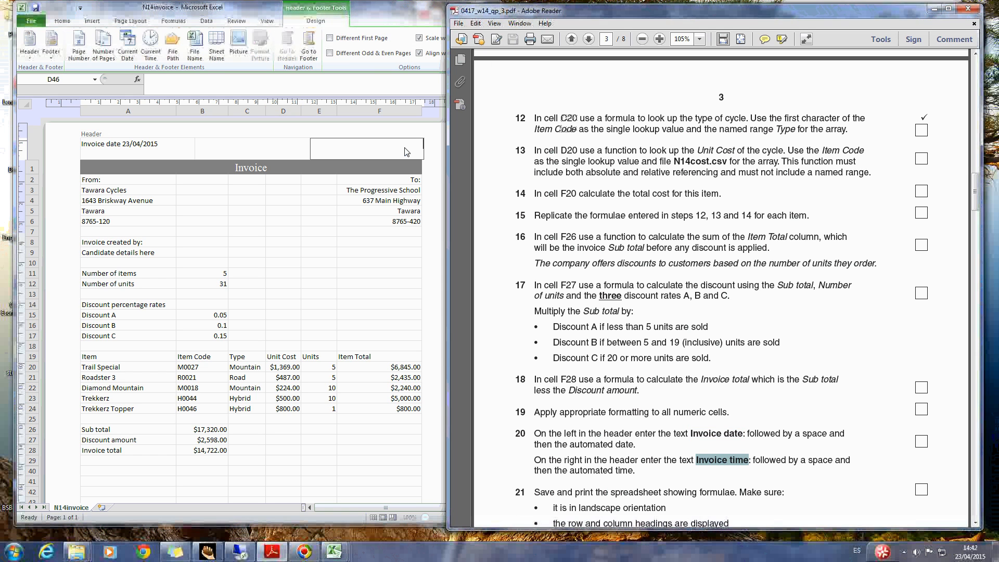
{"action": "key", "text": "ctrl+v"}
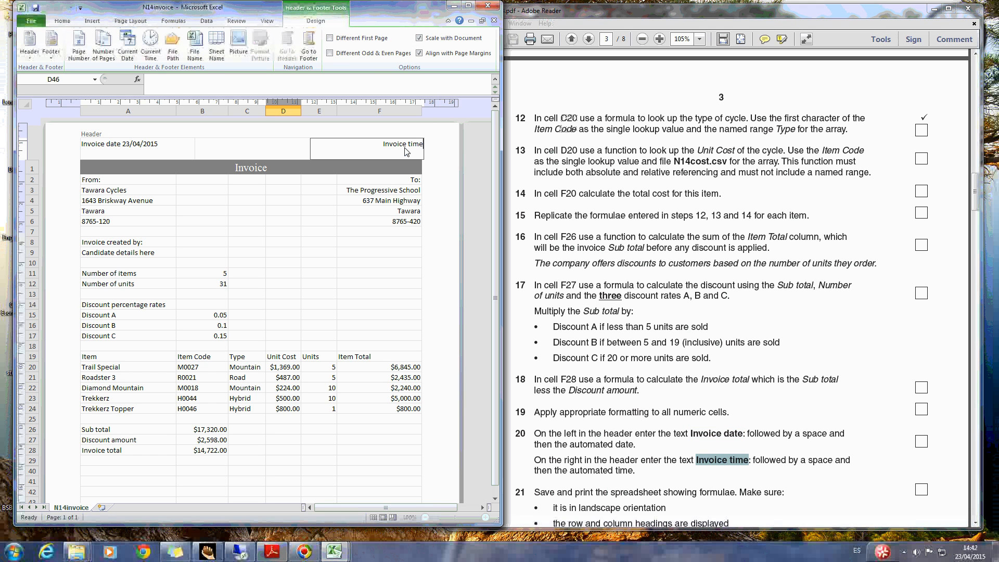
{"action": "left_click", "coordinate": [150, 52]}
{"action": "left_click", "coordinate": [373, 388]}
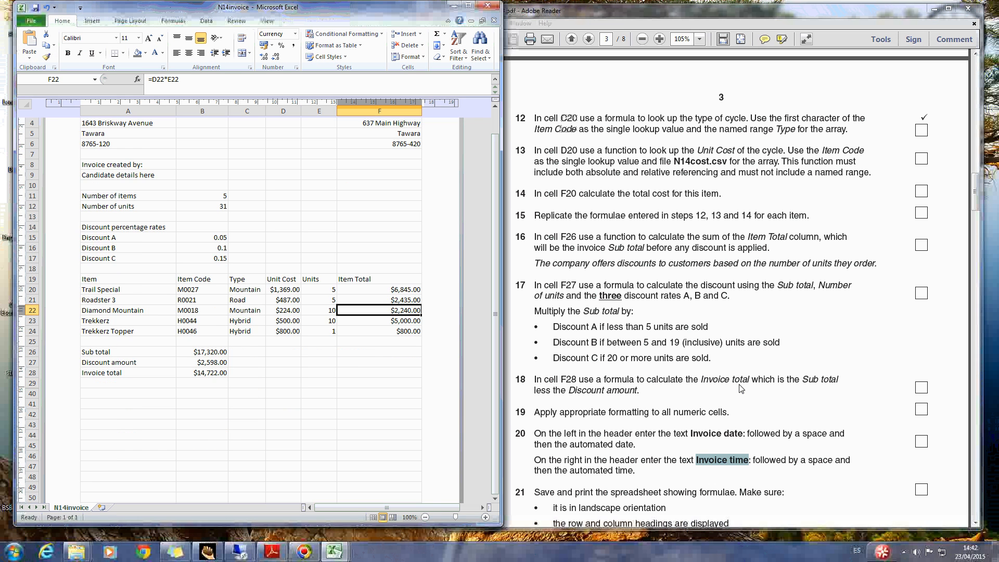
- Read exam task 21, maximise the invoice workbook's window and display the formulas in the cells instead of their values
{"action": "left_click", "coordinate": [740, 419]}
{"action": "scroll", "coordinate": [740, 420], "scroll_direction": "down", "scroll_amount": 5}
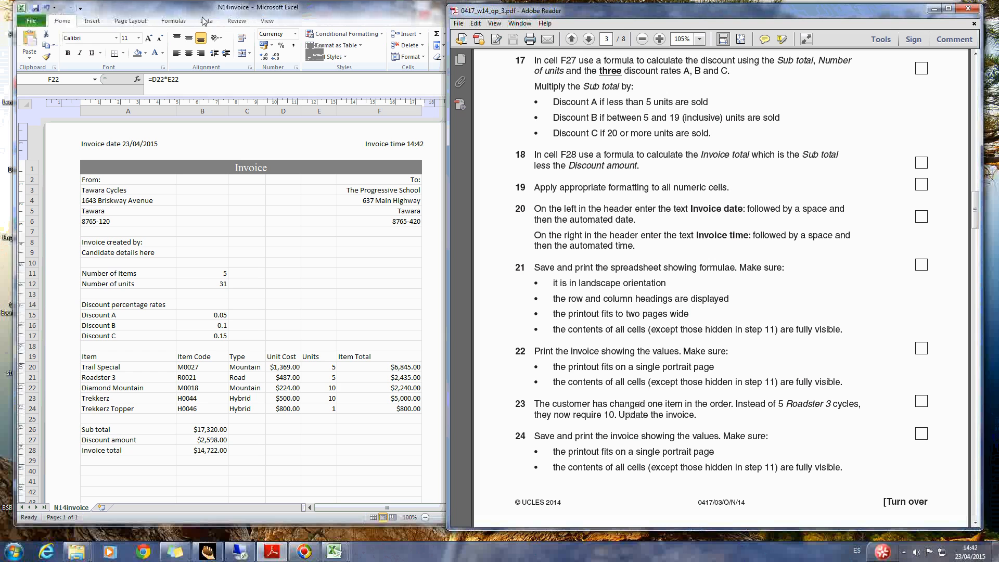
{"action": "left_click", "coordinate": [174, 21]}
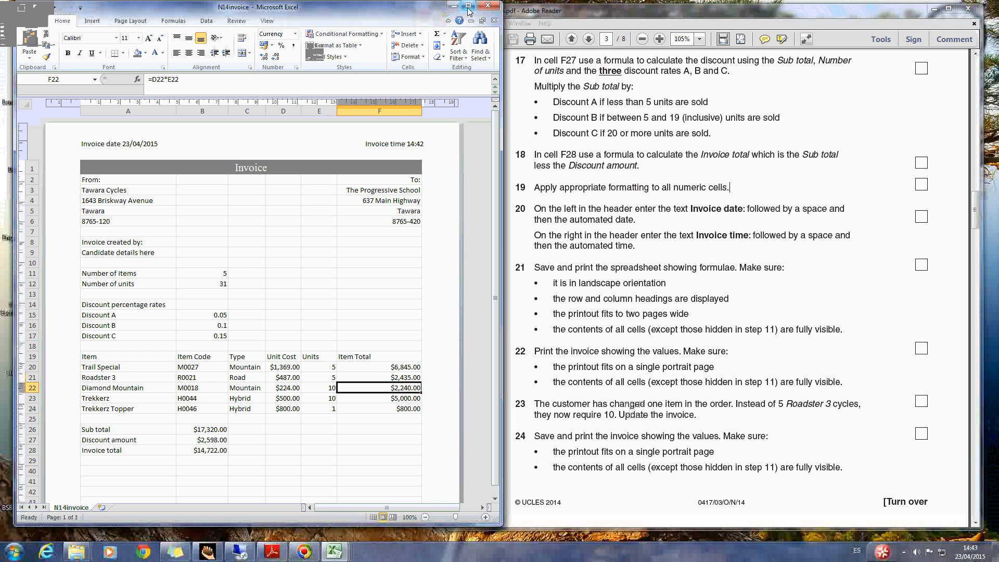
{"action": "left_click", "coordinate": [173, 21]}
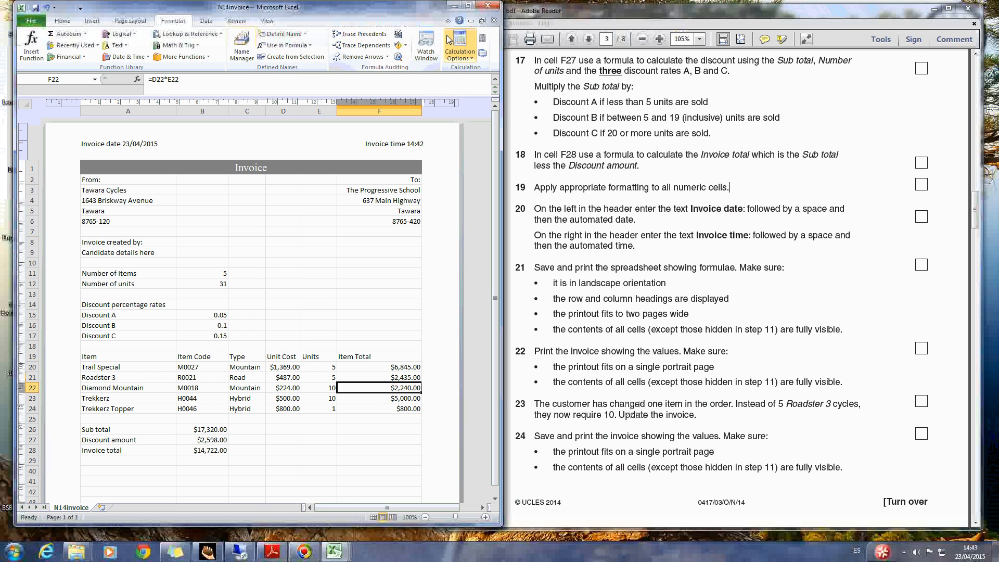
{"action": "left_click", "coordinate": [471, 6]}
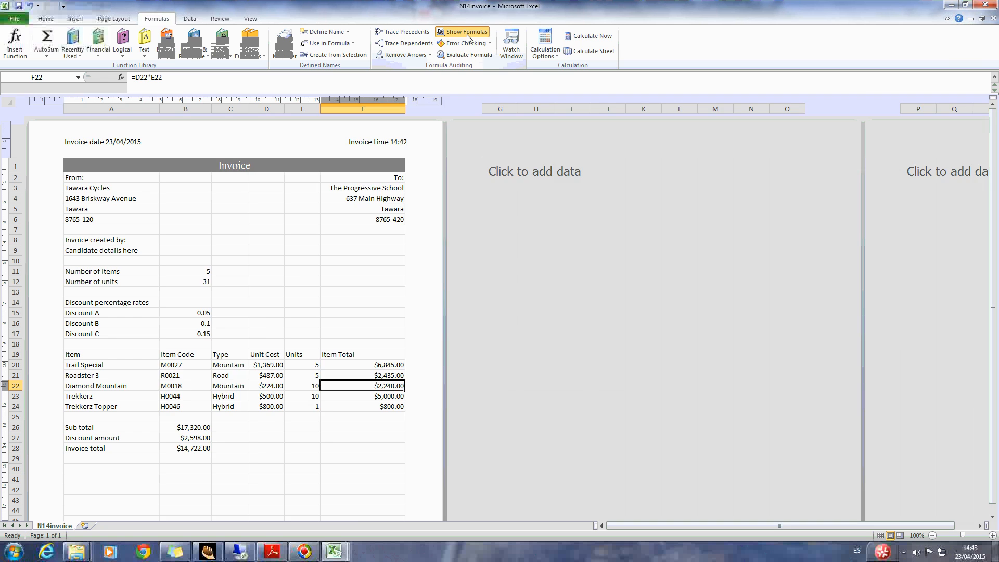
{"action": "left_click", "coordinate": [462, 32]}
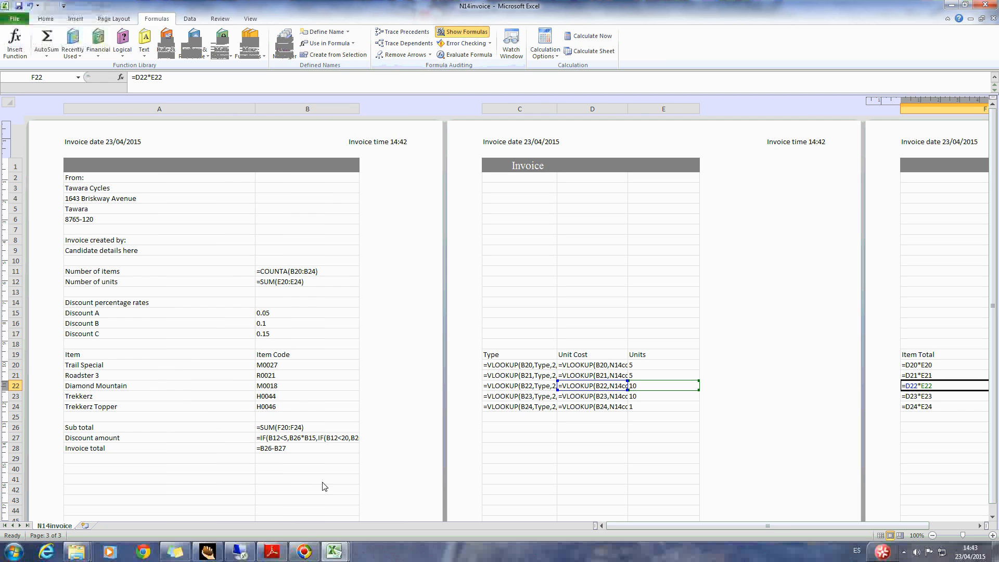
- Autofit all columns of the sheet so that every formula is fully visible
{"action": "left_click", "coordinate": [281, 551]}
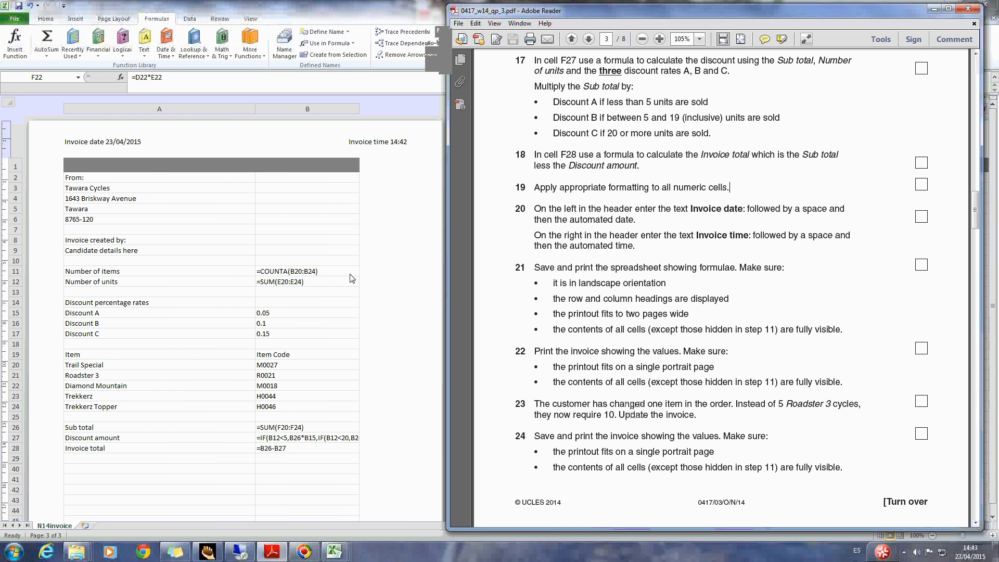
{"action": "left_click", "coordinate": [252, 110]}
{"action": "double_click", "coordinate": [253, 108]}
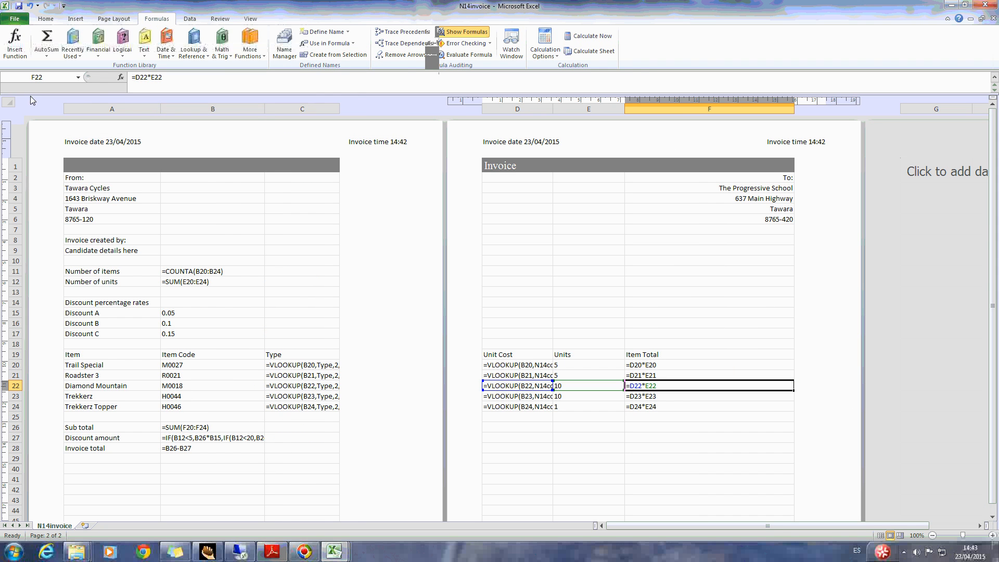
{"action": "left_click", "coordinate": [7, 102]}
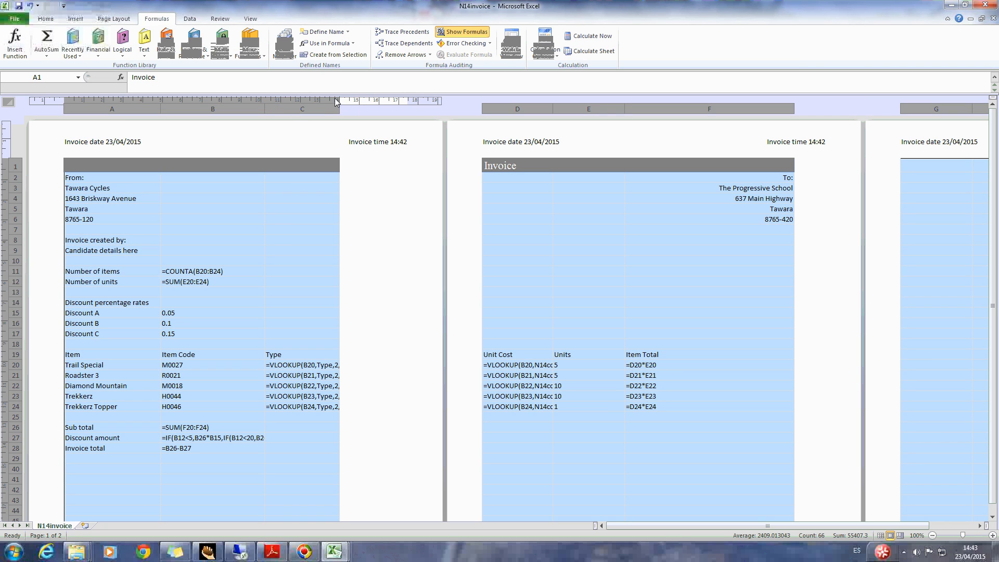
{"action": "double_click", "coordinate": [264, 110]}
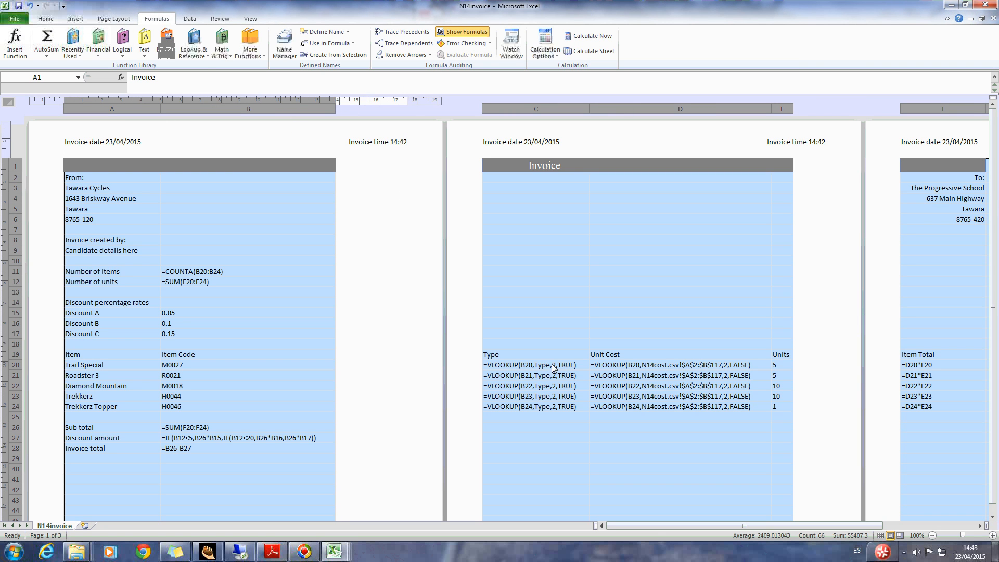
- In the print page setup, set landscape orientation and scale the sheet to fit 1 page wide by 1 tall
{"action": "left_click", "coordinate": [12, 20]}
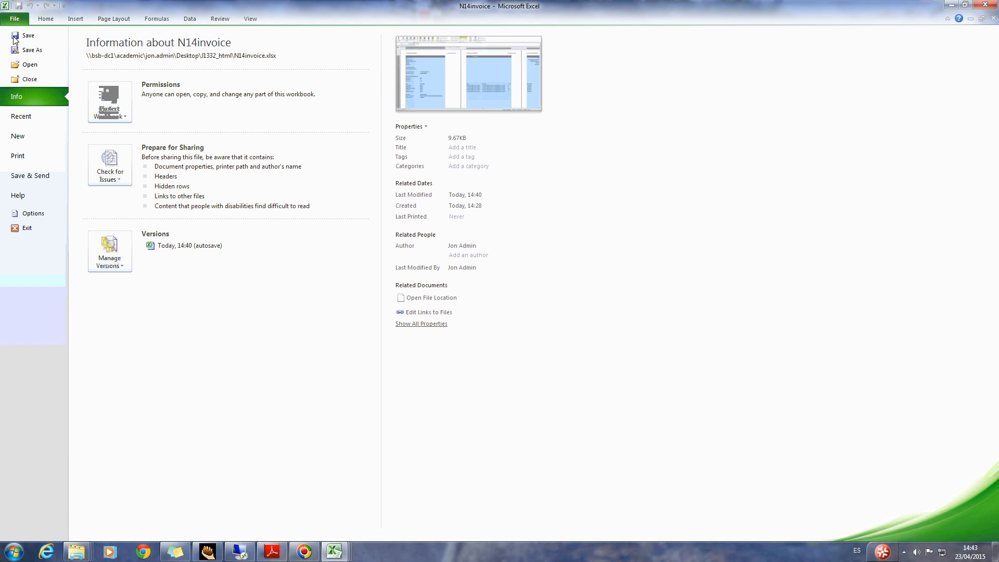
{"action": "left_click", "coordinate": [42, 161]}
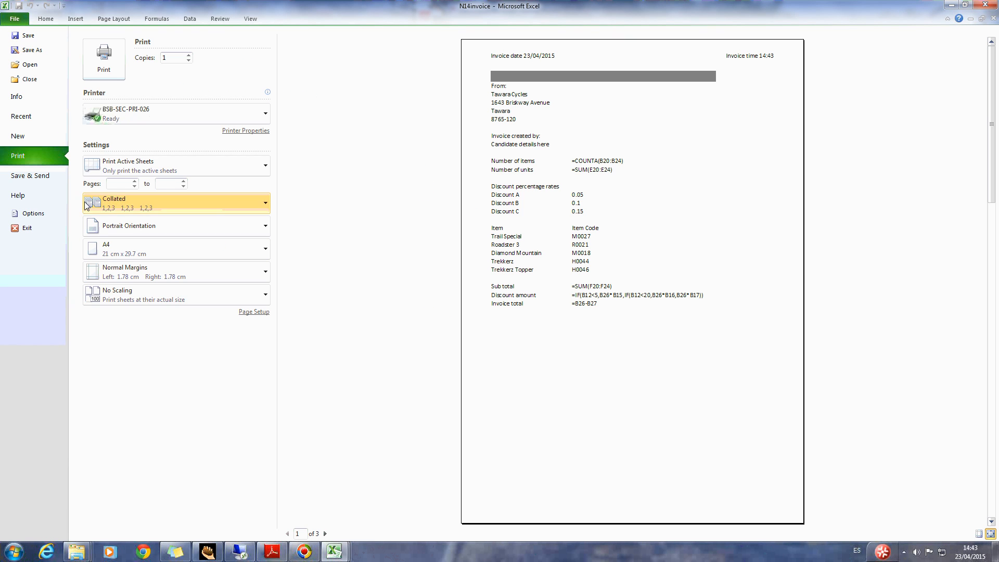
{"action": "left_click", "coordinate": [253, 311]}
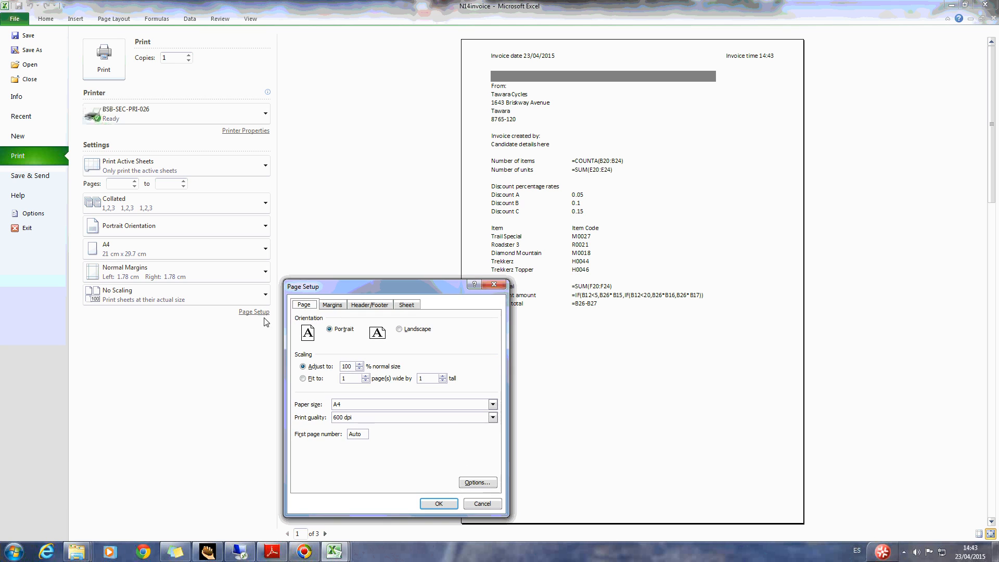
{"action": "left_click", "coordinate": [399, 329]}
{"action": "left_click", "coordinate": [303, 378]}
{"action": "left_click", "coordinate": [439, 503]}
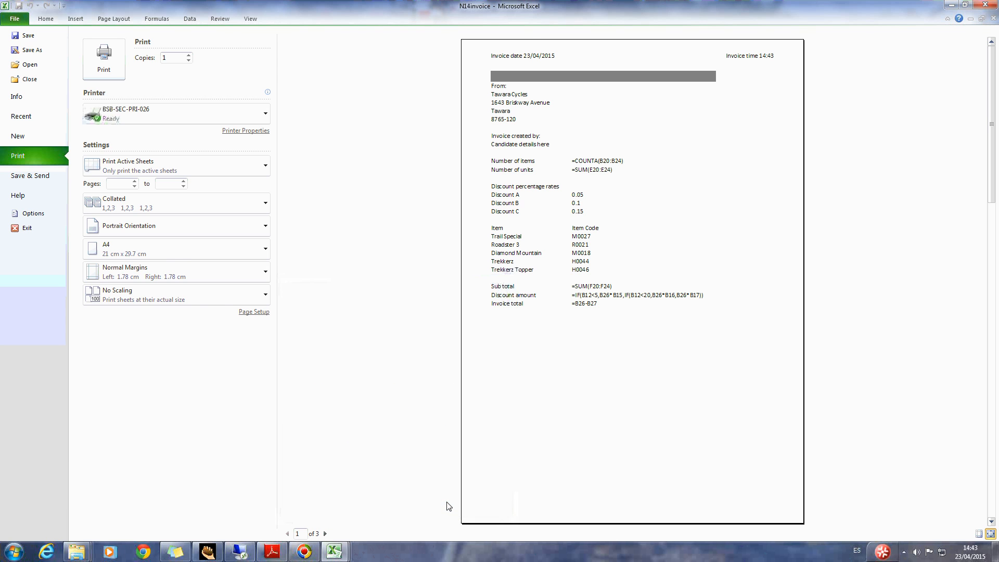
- Check exam task 21, then scale the printout to fit 2 pages wide by 1 tall and include the row and column headings
{"action": "left_click", "coordinate": [272, 552]}
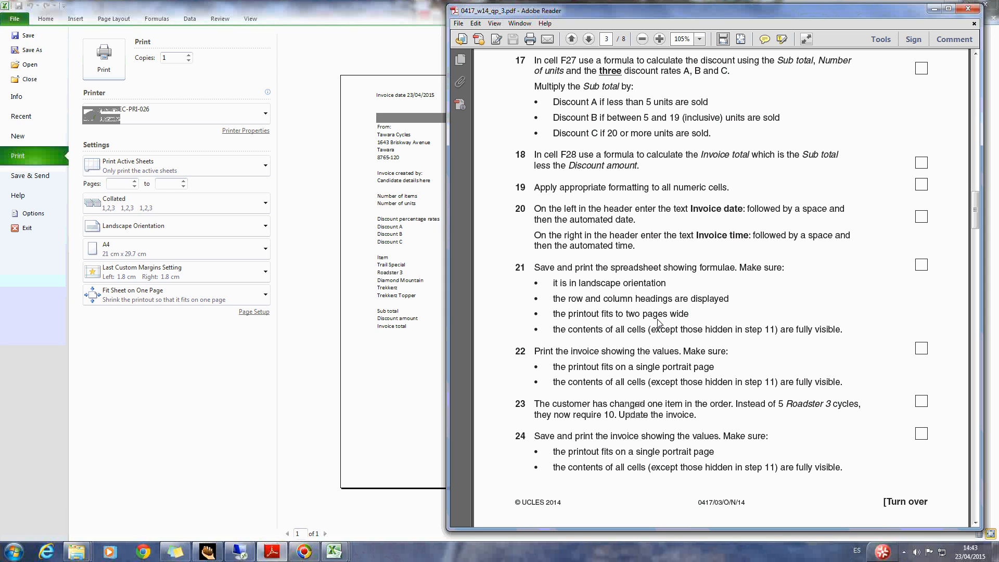
{"action": "left_click", "coordinate": [245, 317]}
{"action": "left_click", "coordinate": [251, 312]}
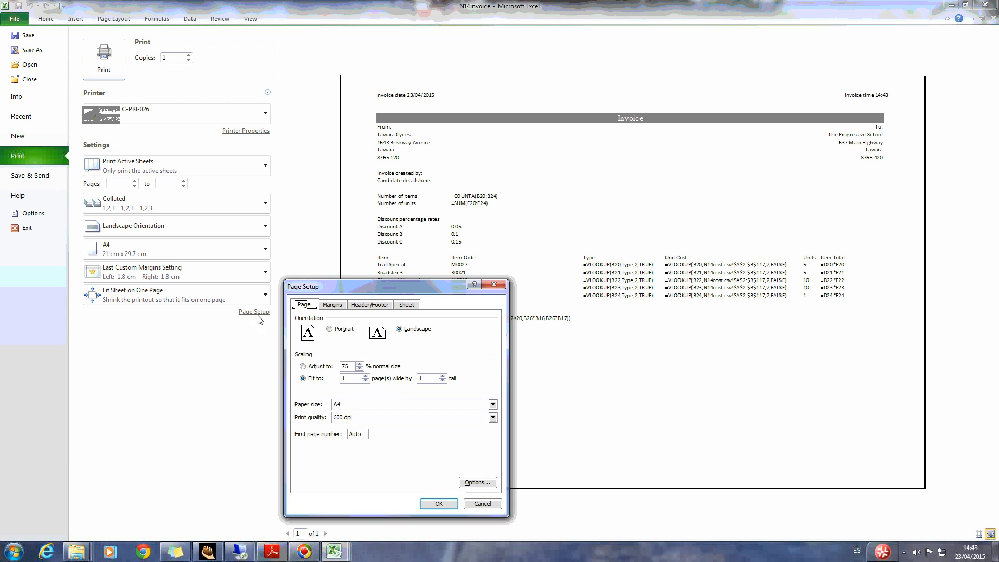
{"action": "left_click", "coordinate": [366, 376]}
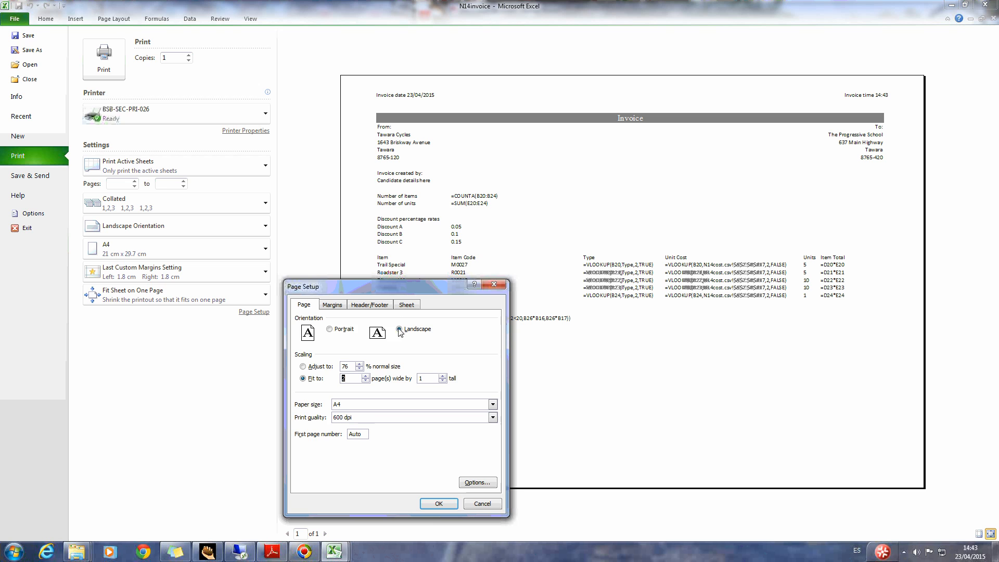
{"action": "left_click", "coordinate": [406, 305]}
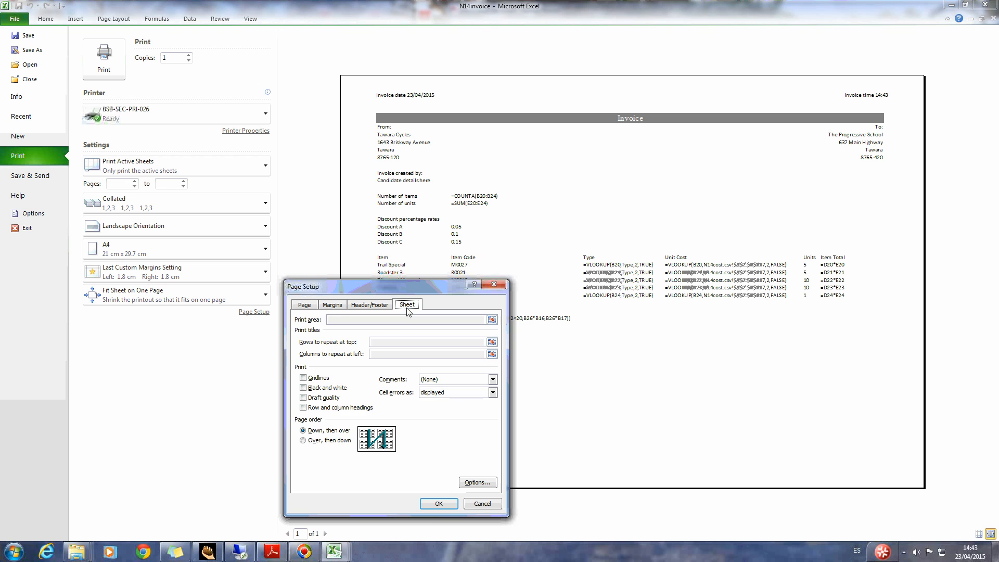
{"action": "left_click", "coordinate": [304, 408]}
{"action": "left_click", "coordinate": [453, 504]}
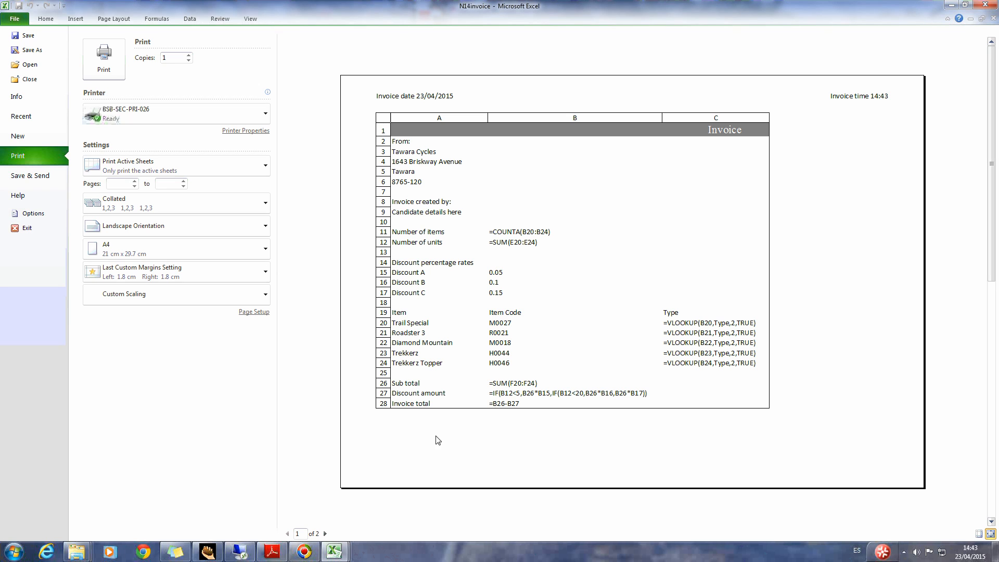
- Read exam task 22 and display the values in the invoice cells instead of their formulas
{"action": "left_click", "coordinate": [271, 551]}
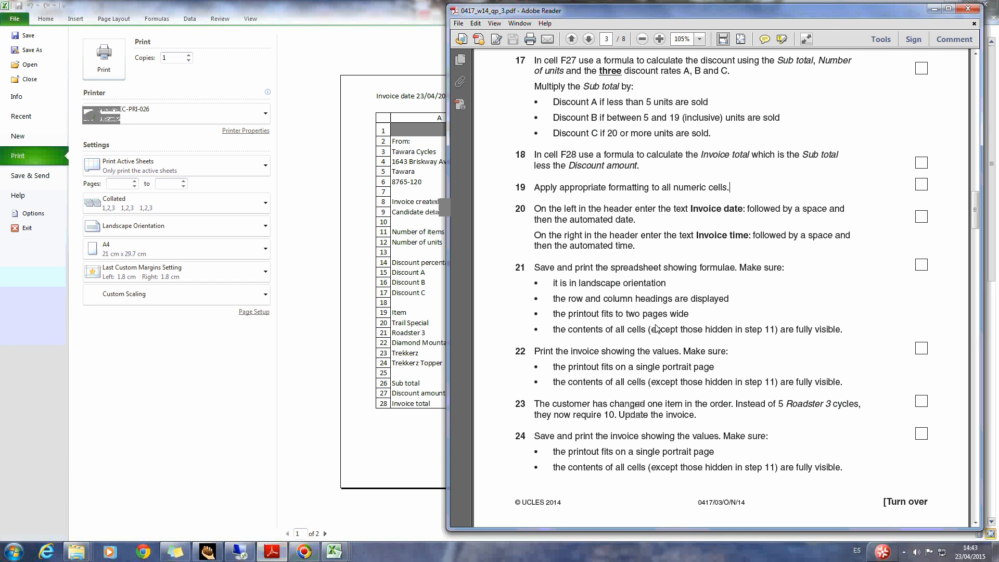
{"action": "scroll", "coordinate": [654, 341], "scroll_direction": "down", "scroll_amount": 1}
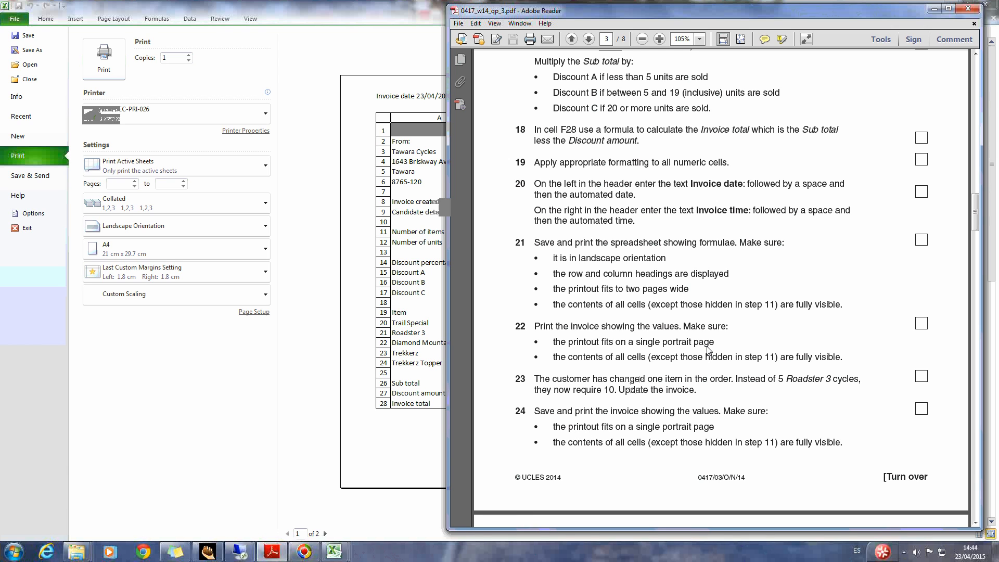
{"action": "left_click", "coordinate": [439, 448]}
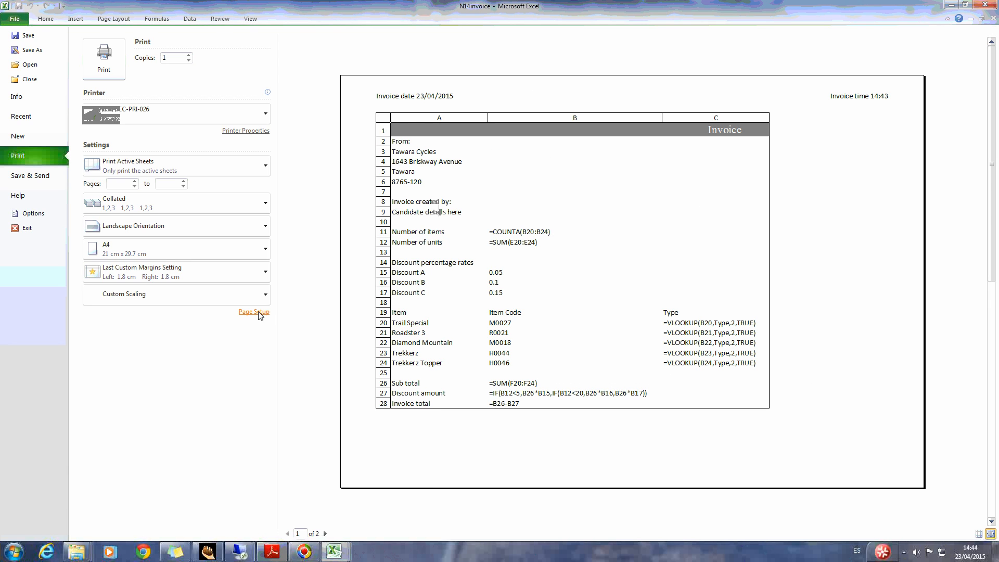
{"action": "left_click", "coordinate": [258, 311]}
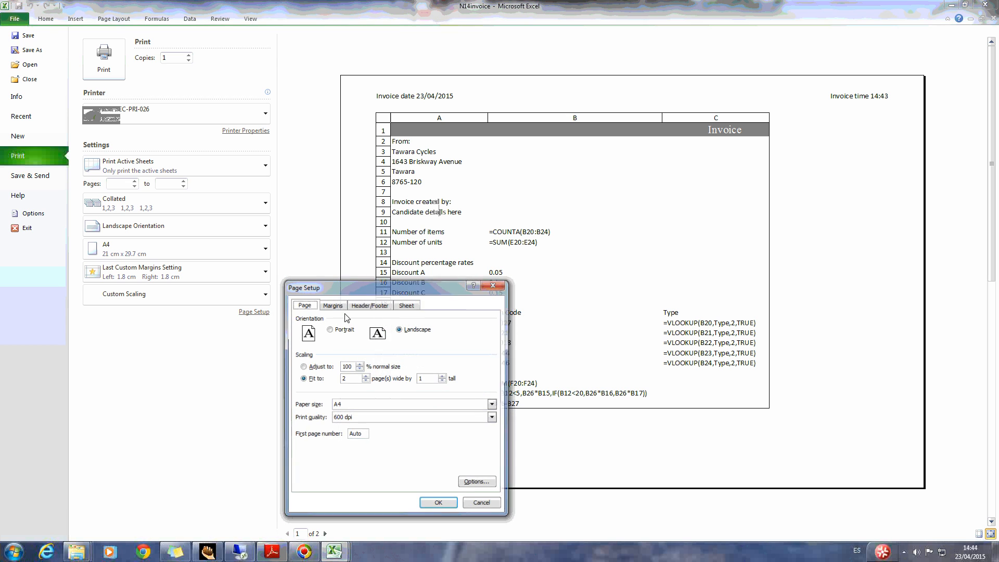
{"action": "left_click", "coordinate": [494, 284]}
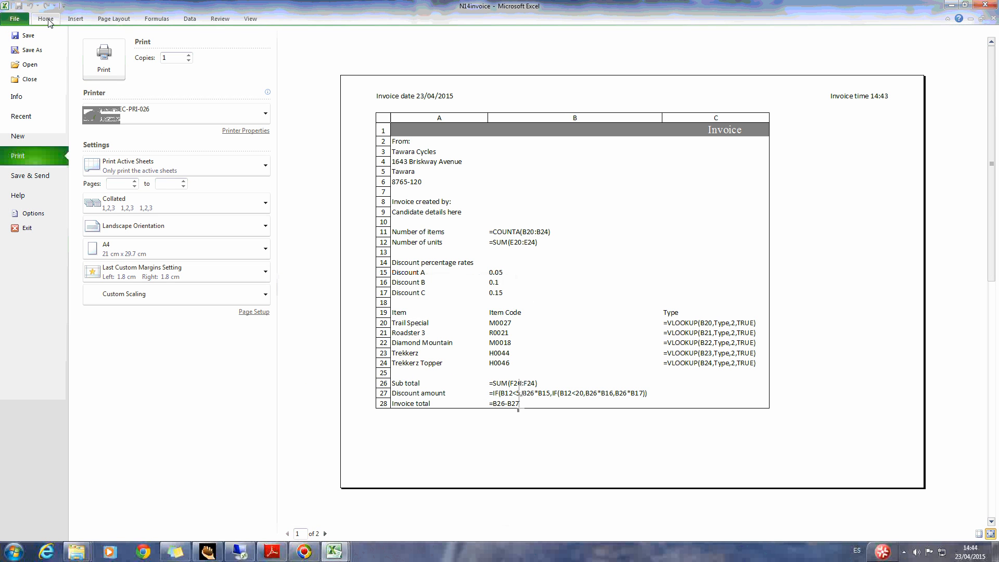
{"action": "left_click", "coordinate": [46, 19]}
{"action": "left_click", "coordinate": [157, 18]}
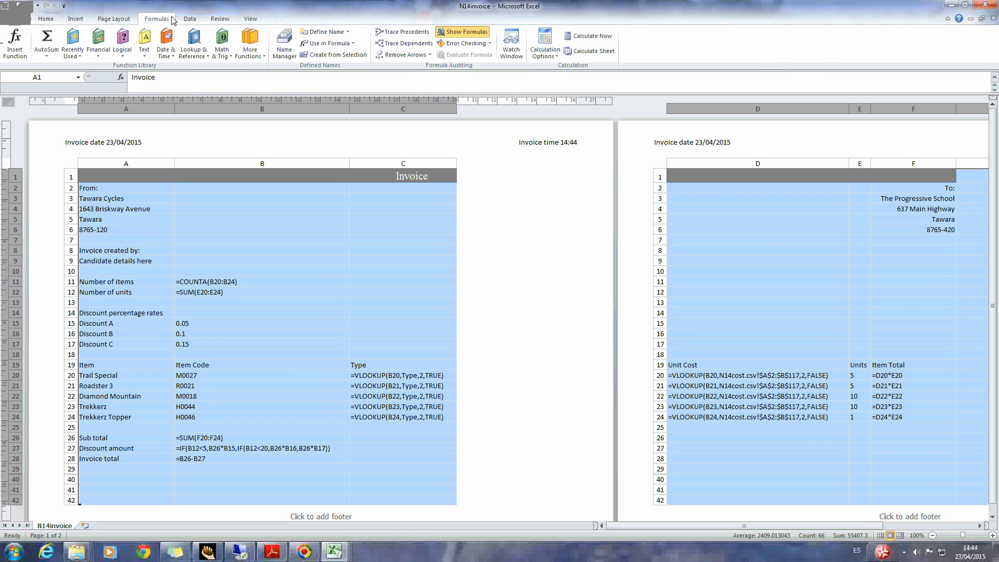
{"action": "left_click", "coordinate": [454, 32]}
- Autofit all columns of the sheet so that every value and label is fully visible
{"action": "left_click", "coordinate": [9, 103]}
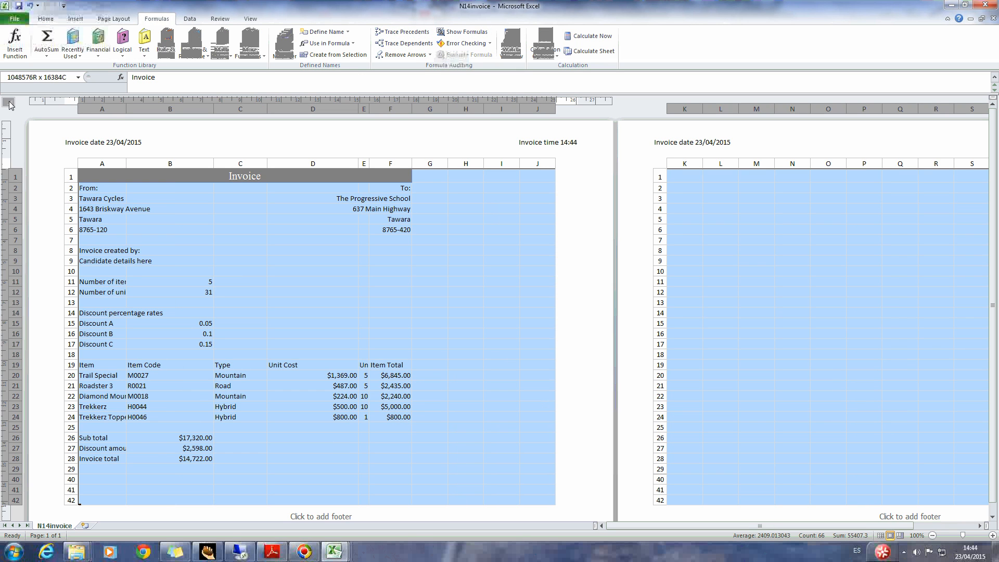
{"action": "double_click", "coordinate": [126, 111]}
{"action": "left_click", "coordinate": [154, 142]}
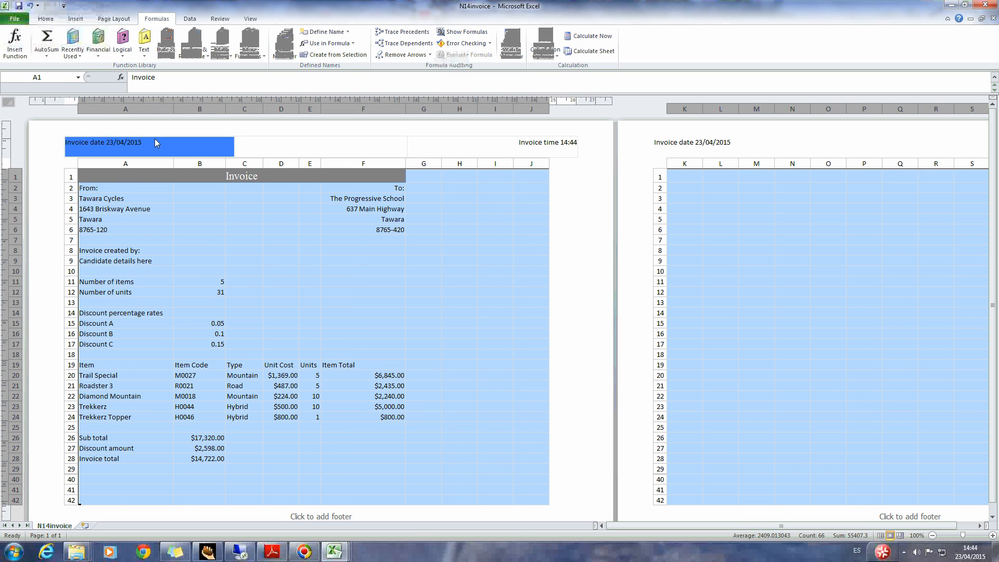
- Set the invoice printout to portrait orientation and scale it to fit on a single page, as exam task 22 requires
{"action": "left_click", "coordinate": [15, 19]}
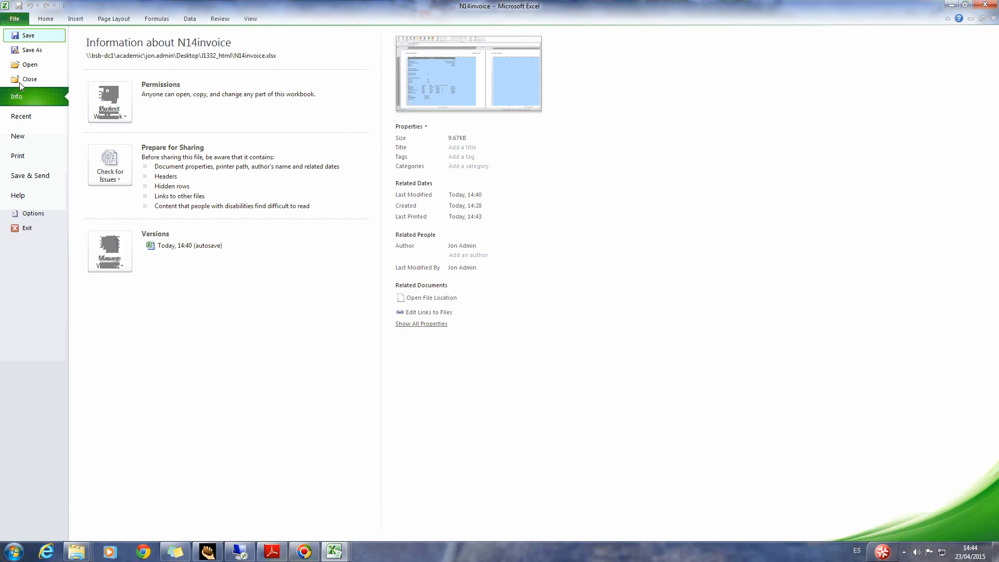
{"action": "left_click", "coordinate": [18, 155]}
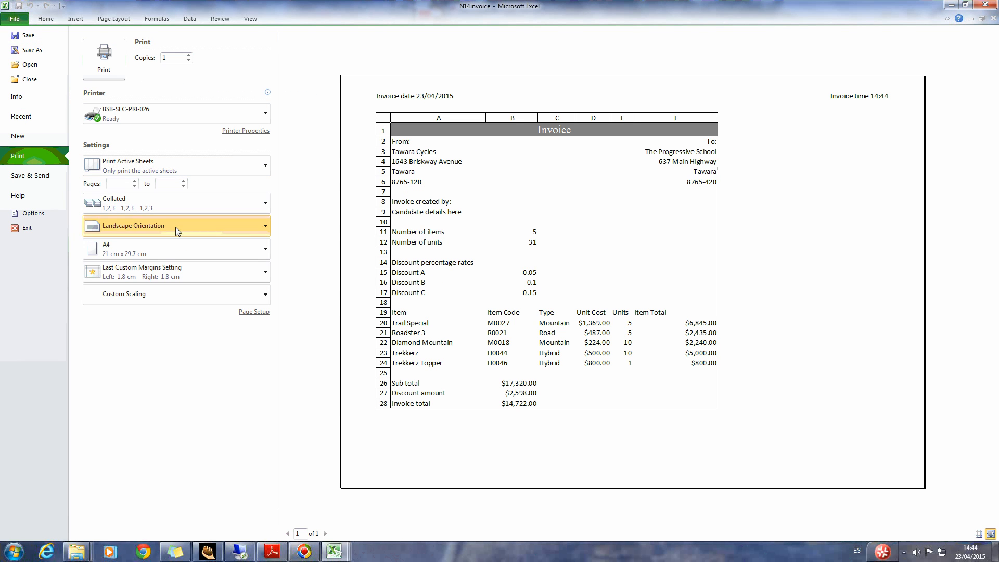
{"action": "left_click", "coordinate": [264, 234]}
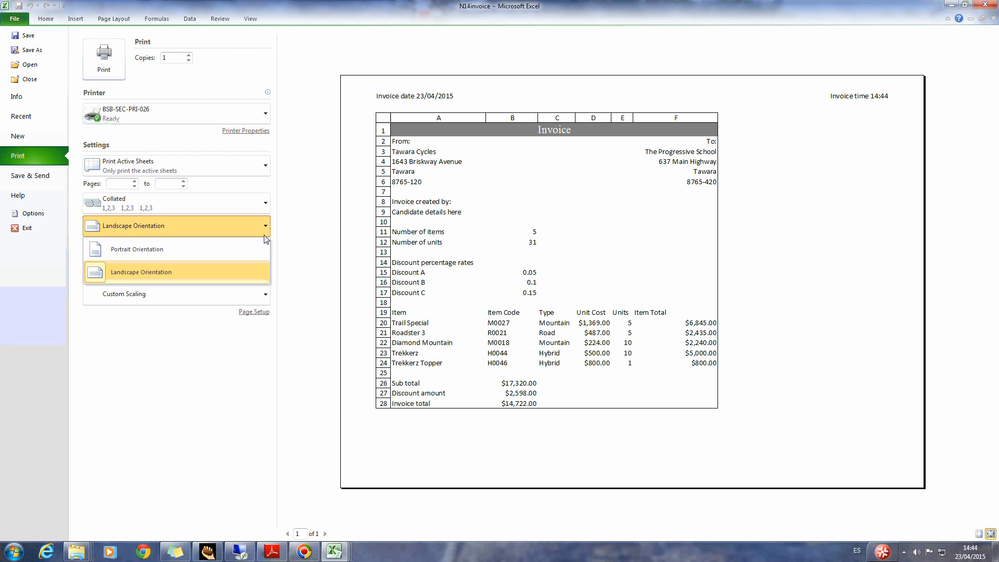
{"action": "left_click", "coordinate": [253, 249]}
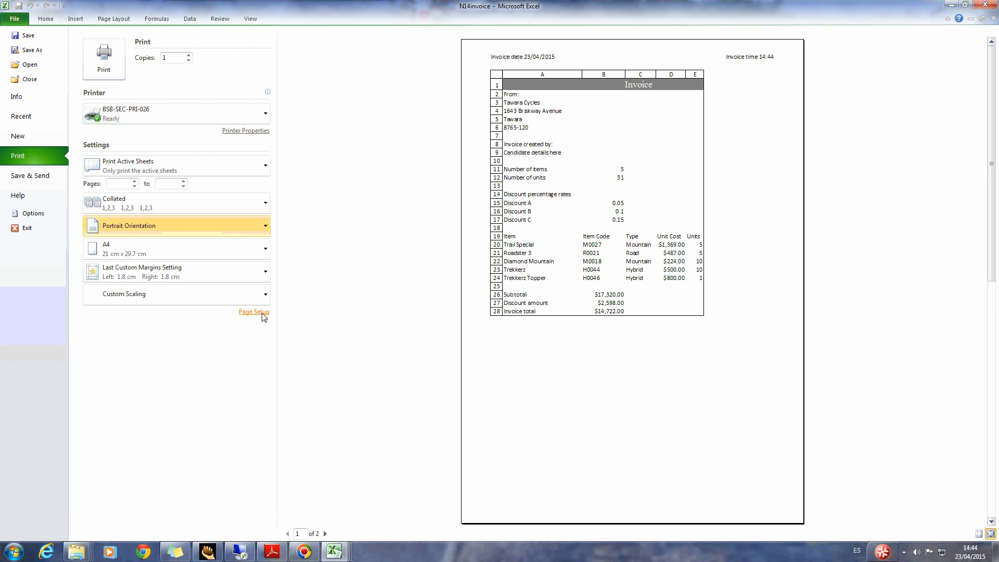
{"action": "left_click", "coordinate": [271, 553]}
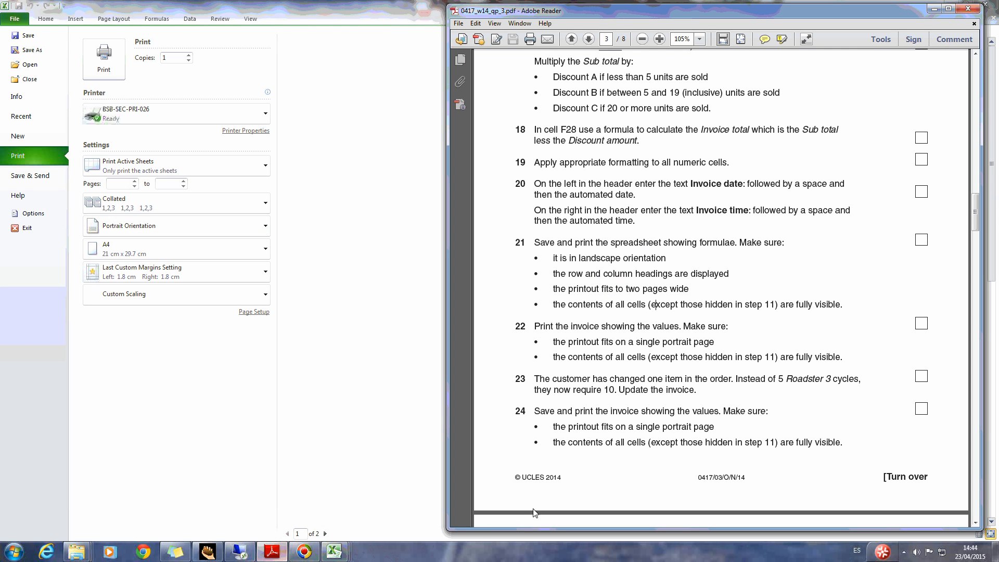
{"action": "left_click", "coordinate": [229, 362]}
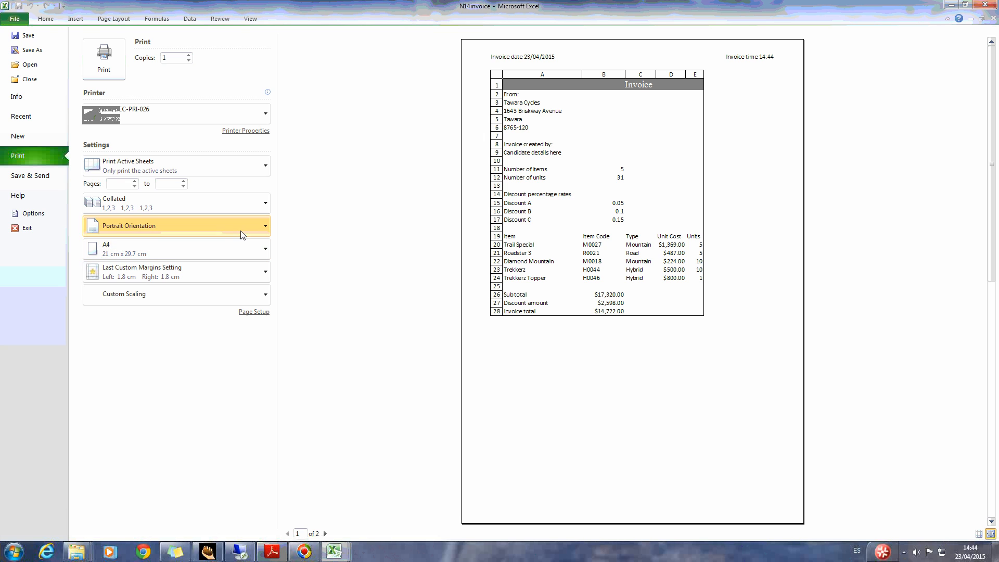
{"action": "left_click", "coordinate": [252, 311]}
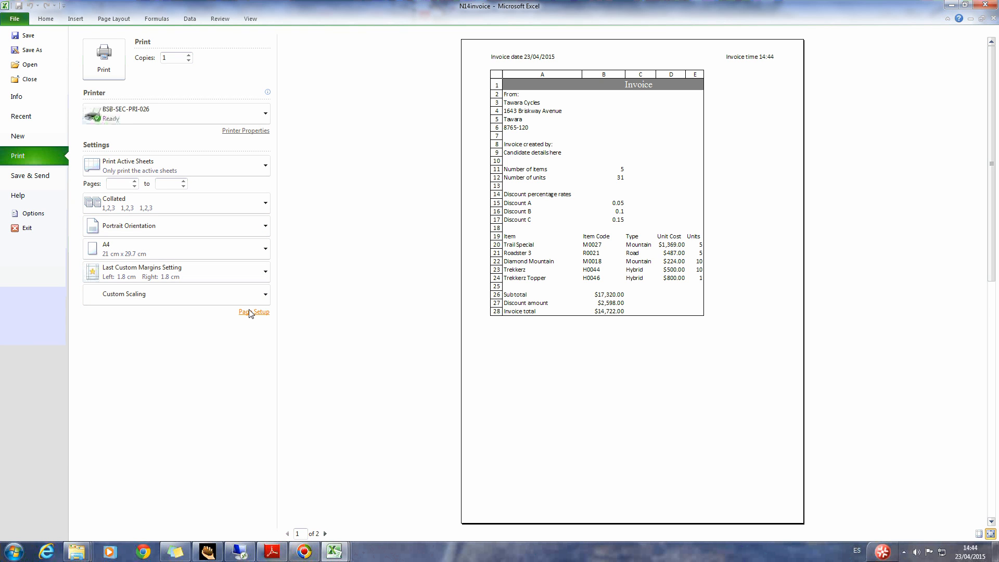
{"action": "left_click", "coordinate": [365, 380]}
{"action": "left_click", "coordinate": [439, 503]}
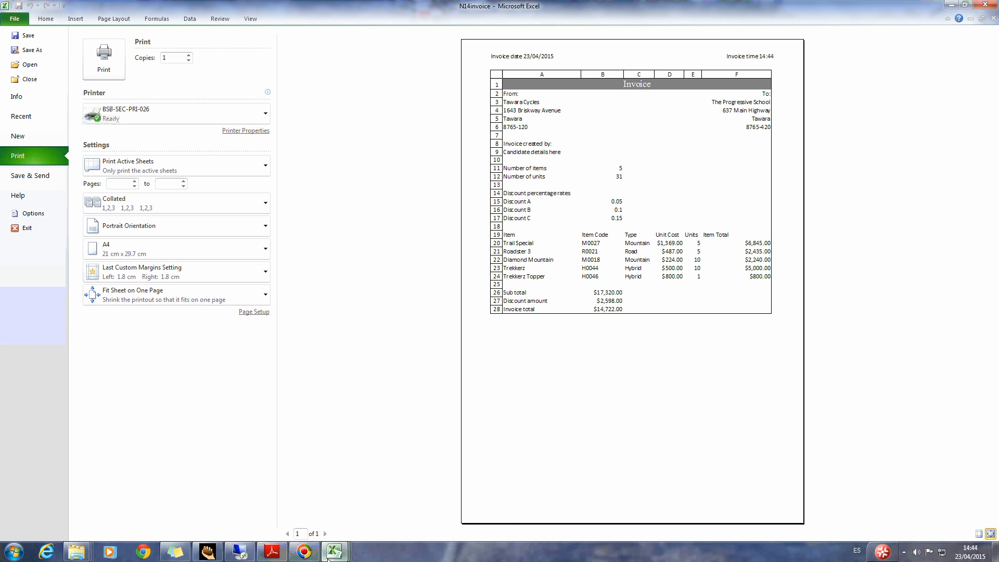
- Read exam tasks 23 to 26 and set the number of units for Roadster 3 in cell E21 to 10
{"action": "mouse_move", "coordinate": [328, 558]}
{"action": "left_click", "coordinate": [271, 553]}
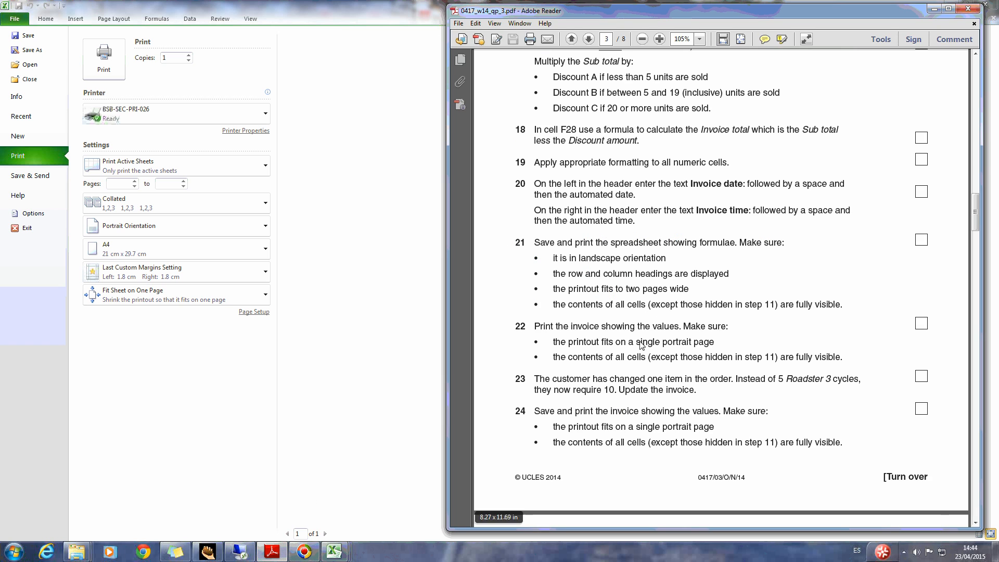
{"action": "scroll", "coordinate": [739, 302], "scroll_direction": "down", "scroll_amount": 6}
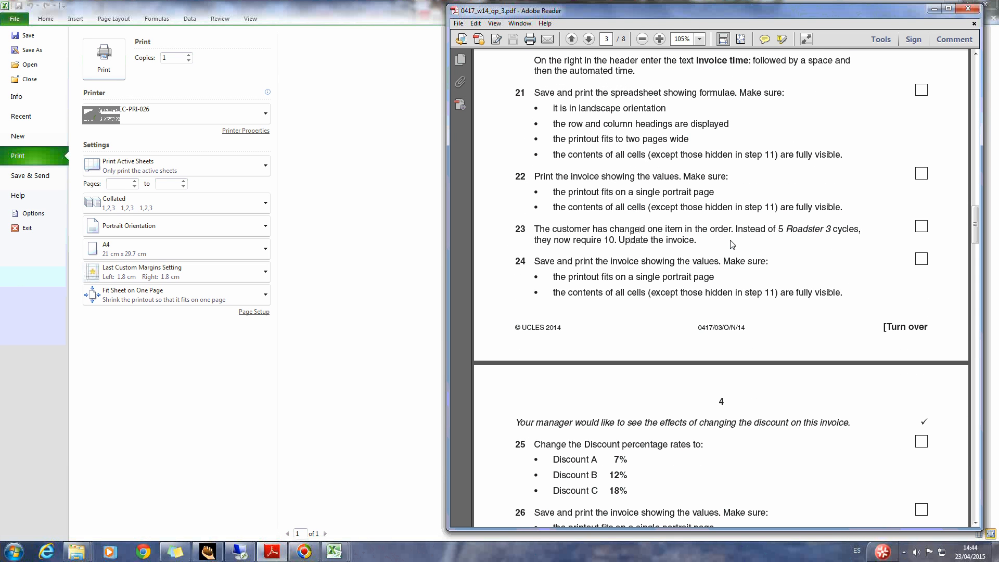
{"action": "scroll", "coordinate": [732, 245], "scroll_direction": "down", "scroll_amount": 8}
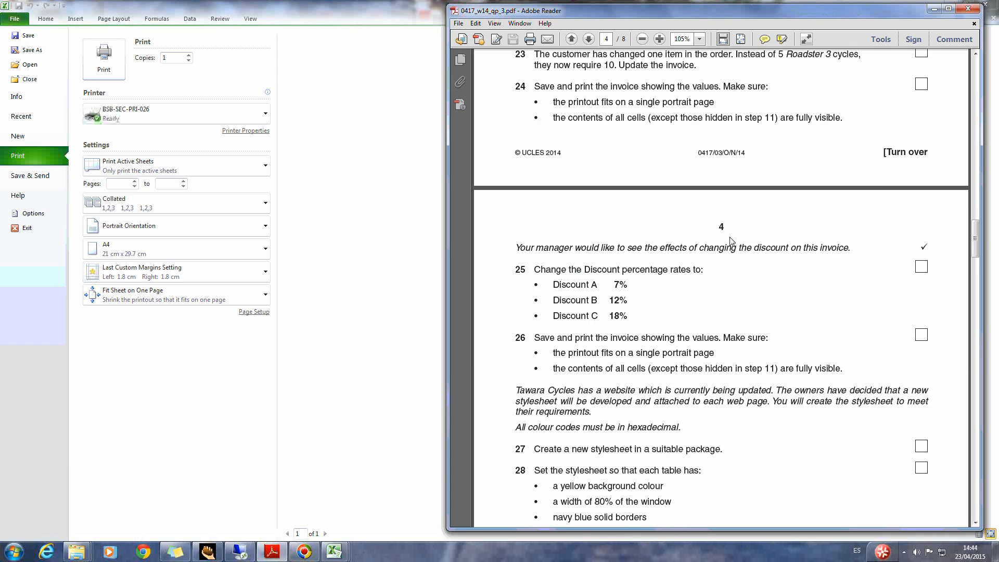
{"action": "scroll", "coordinate": [731, 241], "scroll_direction": "up", "scroll_amount": 4}
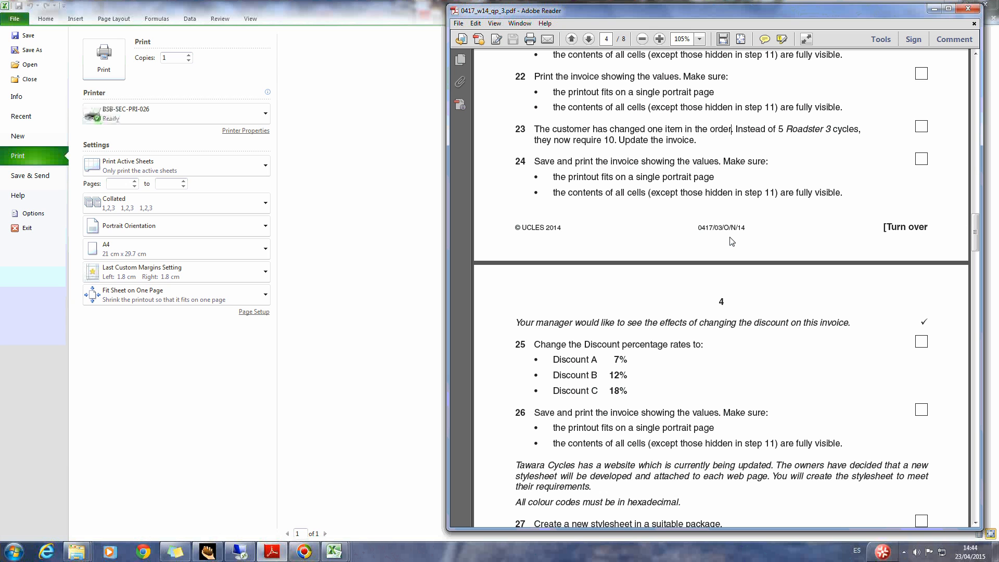
{"action": "left_click", "coordinate": [44, 21]}
{"action": "left_click", "coordinate": [45, 19]}
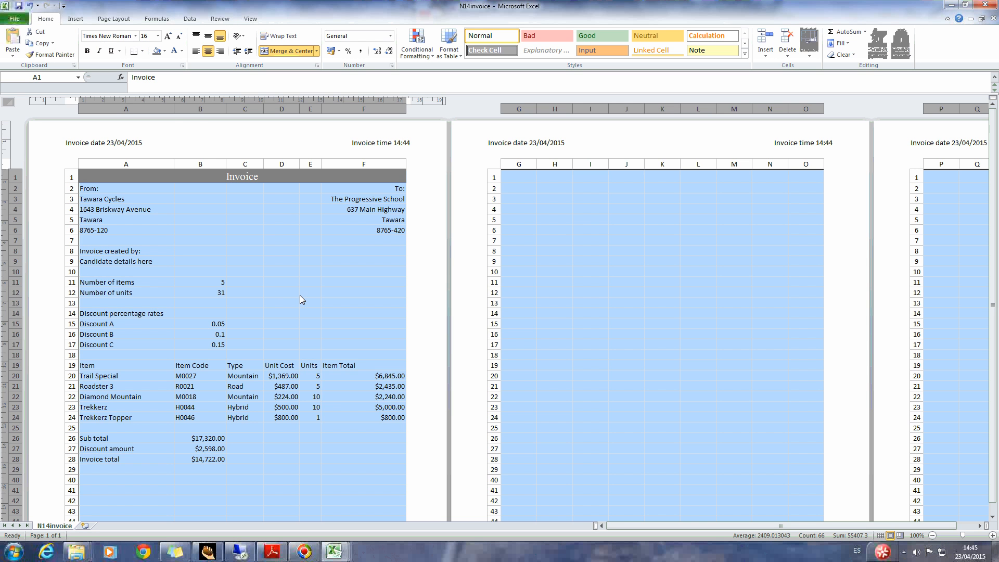
{"action": "scroll", "coordinate": [308, 290], "scroll_direction": "down", "scroll_amount": 3}
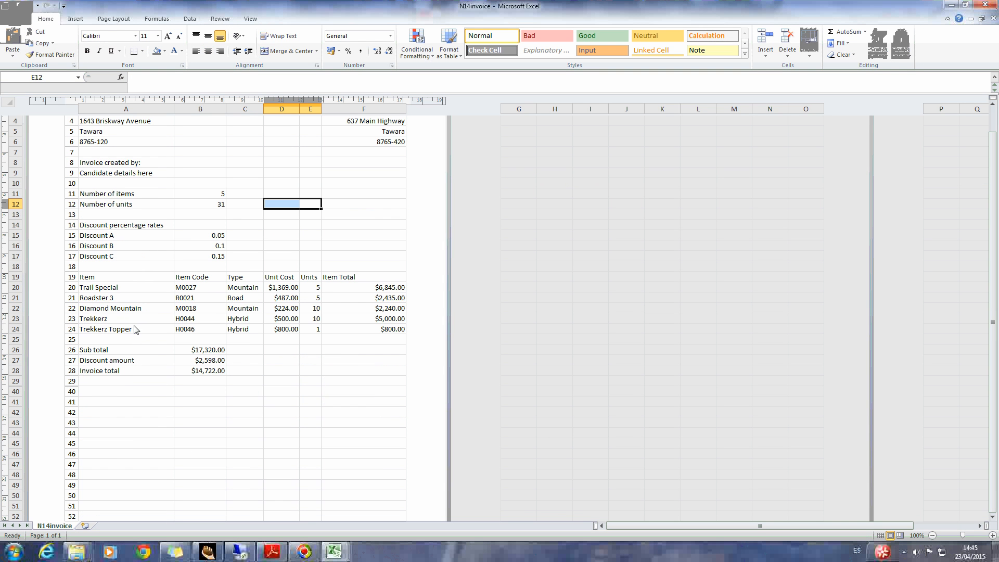
{"action": "left_click", "coordinate": [119, 303]}
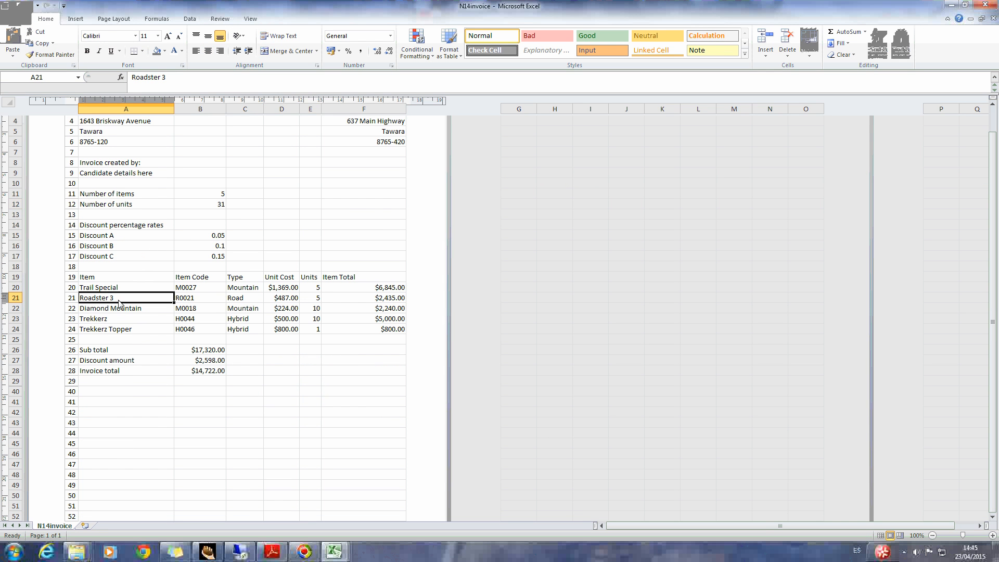
{"action": "left_click", "coordinate": [316, 301]}
{"action": "type", "text": "19"}
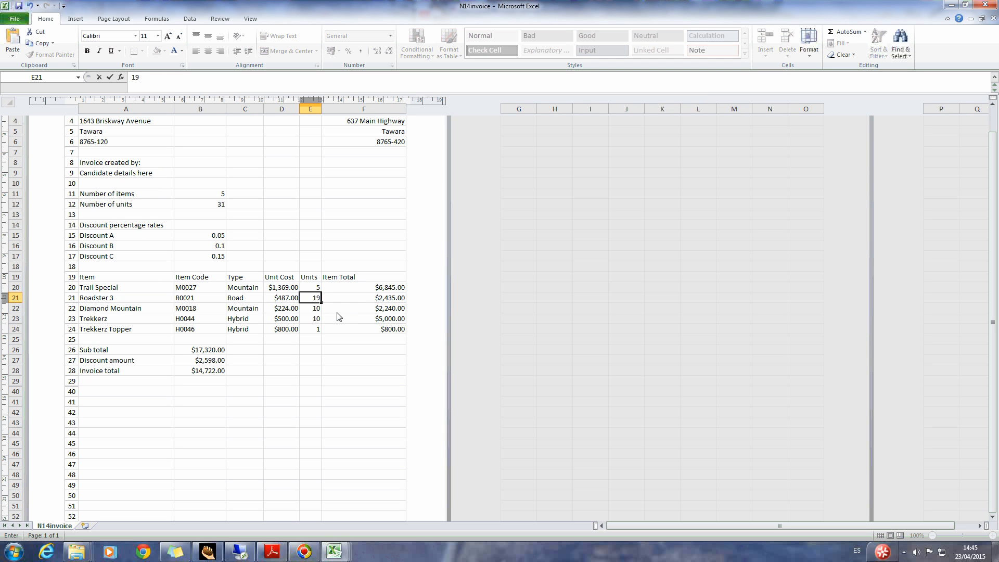
{"action": "type", "text": "0"}
{"action": "left_click", "coordinate": [336, 371]}
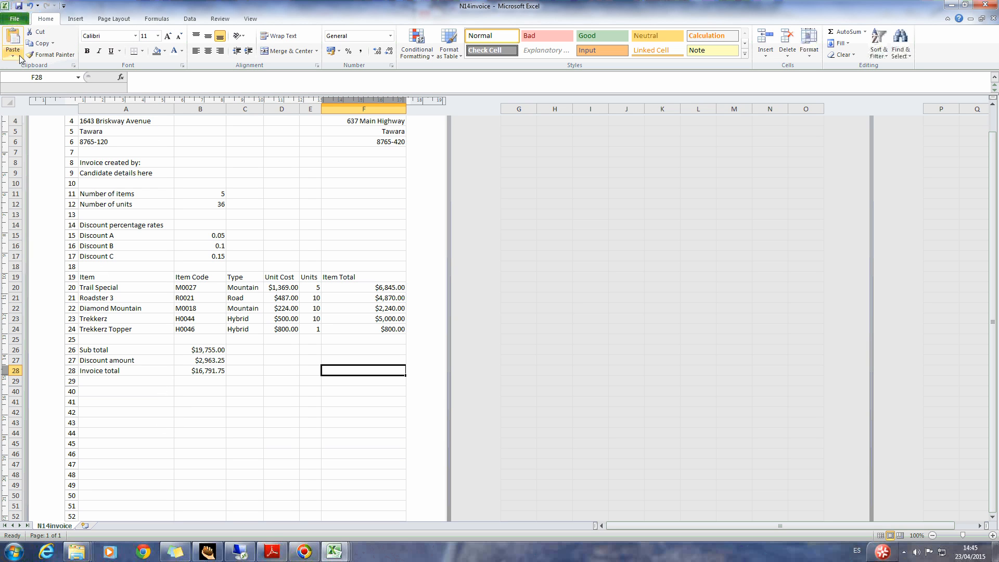
- Examine exam tasks 24 to 26 on printing and new discount rates, and recheck the earlier tasks on discounts and numeric formatting
{"action": "left_click", "coordinate": [271, 552]}
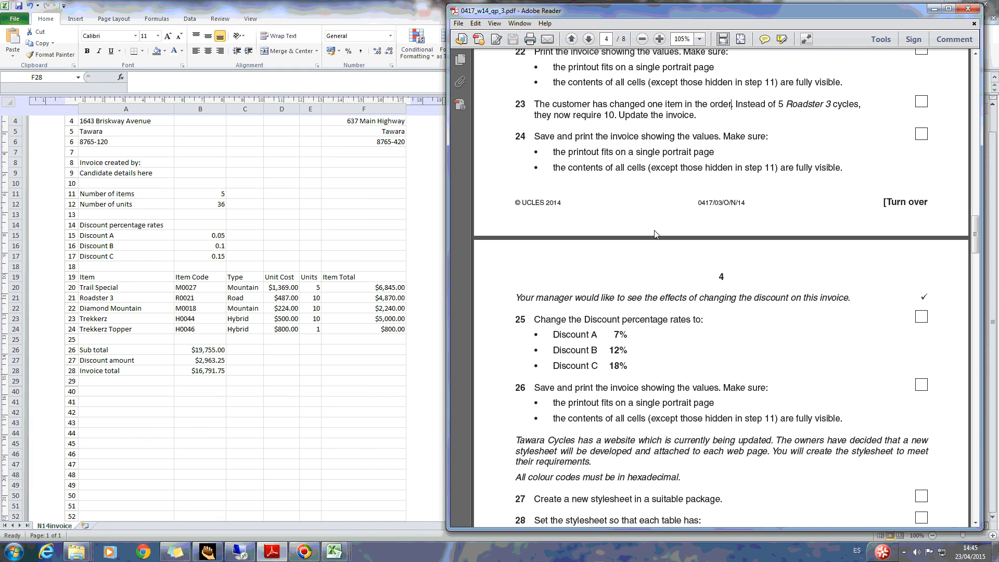
{"action": "scroll", "coordinate": [654, 234], "scroll_direction": "down", "scroll_amount": 3}
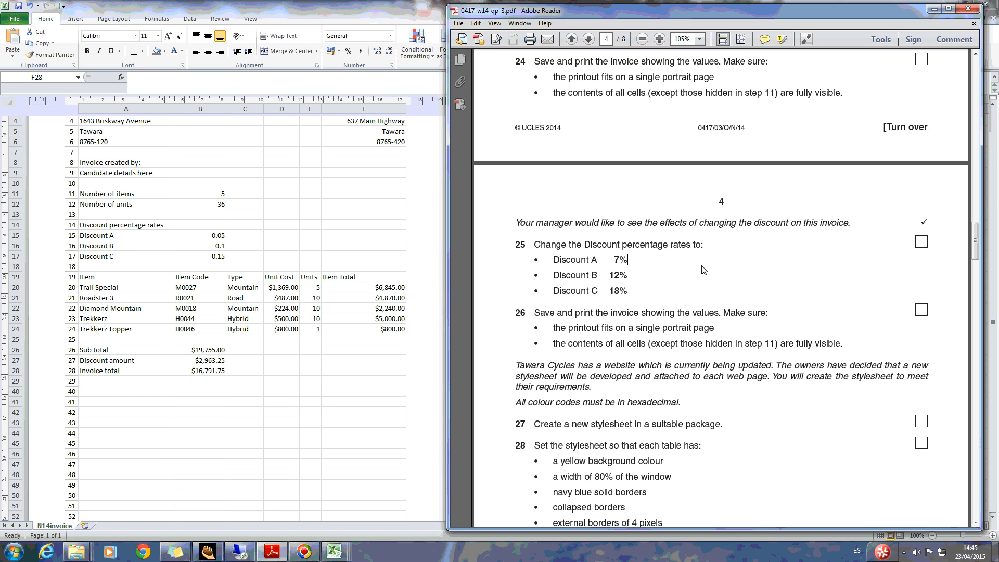
{"action": "scroll", "coordinate": [703, 269], "scroll_direction": "up", "scroll_amount": 6}
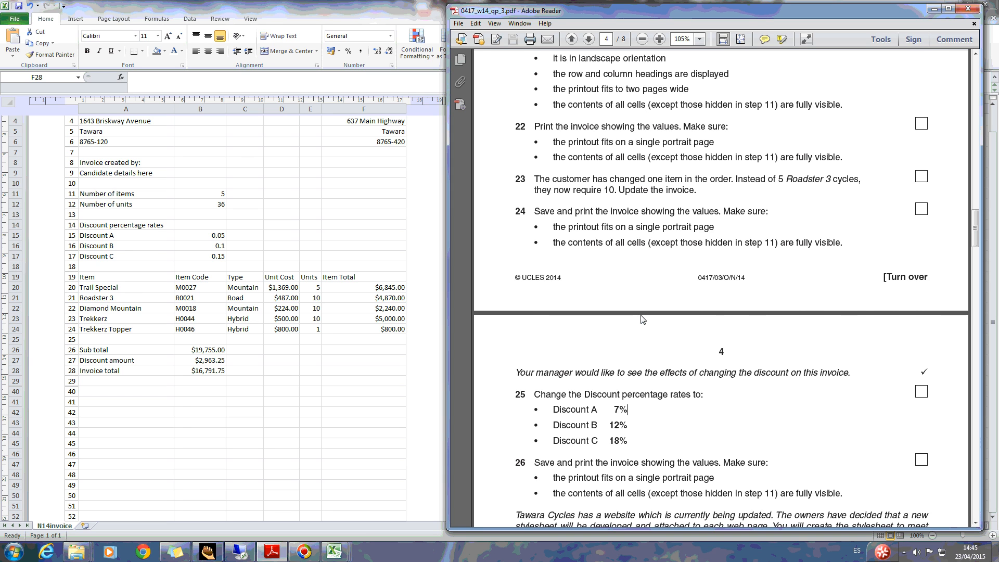
{"action": "scroll", "coordinate": [643, 320], "scroll_direction": "up", "scroll_amount": 12}
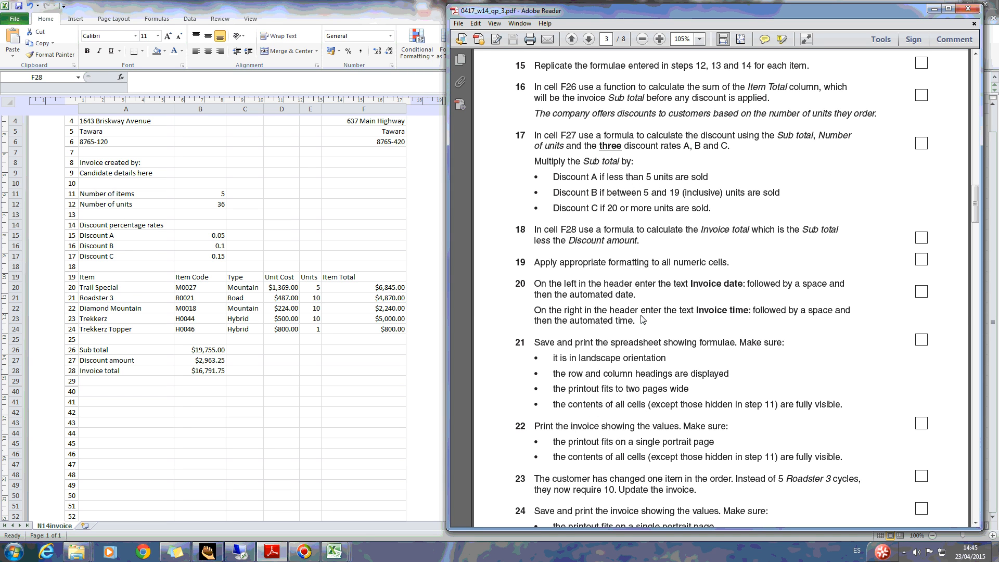
{"action": "scroll", "coordinate": [642, 320], "scroll_direction": "up", "scroll_amount": 3}
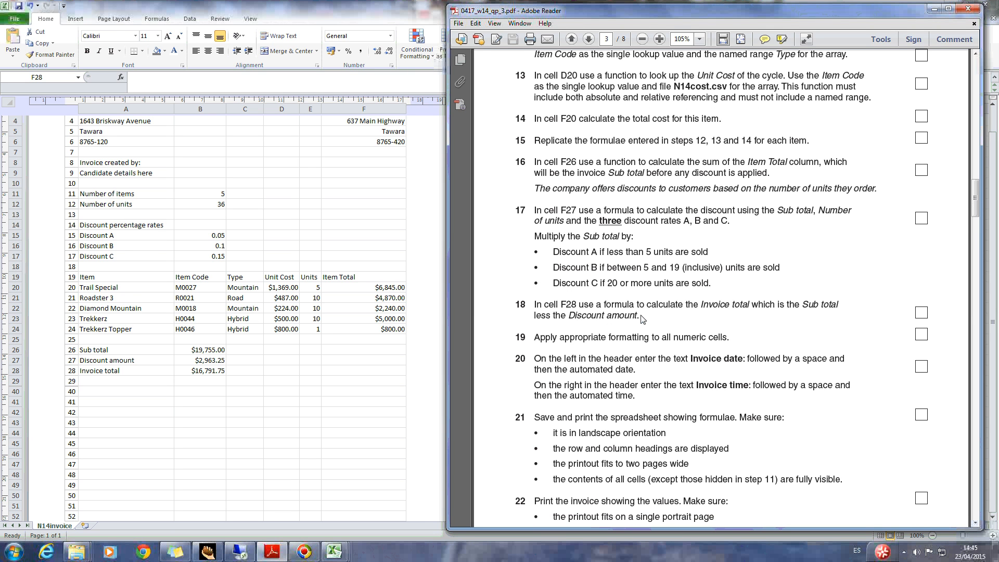
- Read exam task 25 on the new discount rates and look over the invoice from its header to the totals
{"action": "scroll", "coordinate": [643, 320], "scroll_direction": "up", "scroll_amount": 3}
{"action": "scroll", "coordinate": [643, 320], "scroll_direction": "down", "scroll_amount": 11}
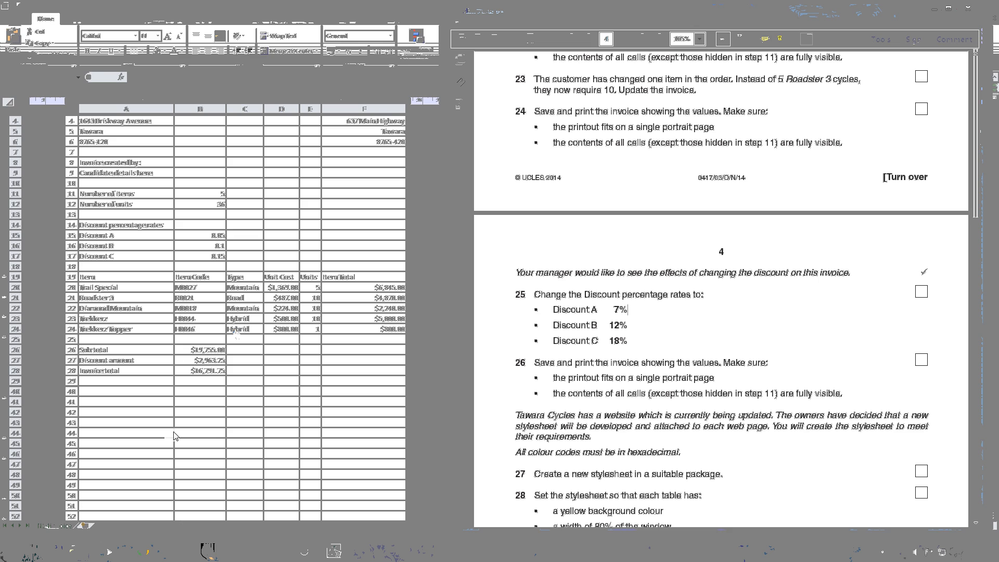
{"action": "left_click", "coordinate": [235, 412]}
{"action": "scroll", "coordinate": [235, 412], "scroll_direction": "up", "scroll_amount": 3}
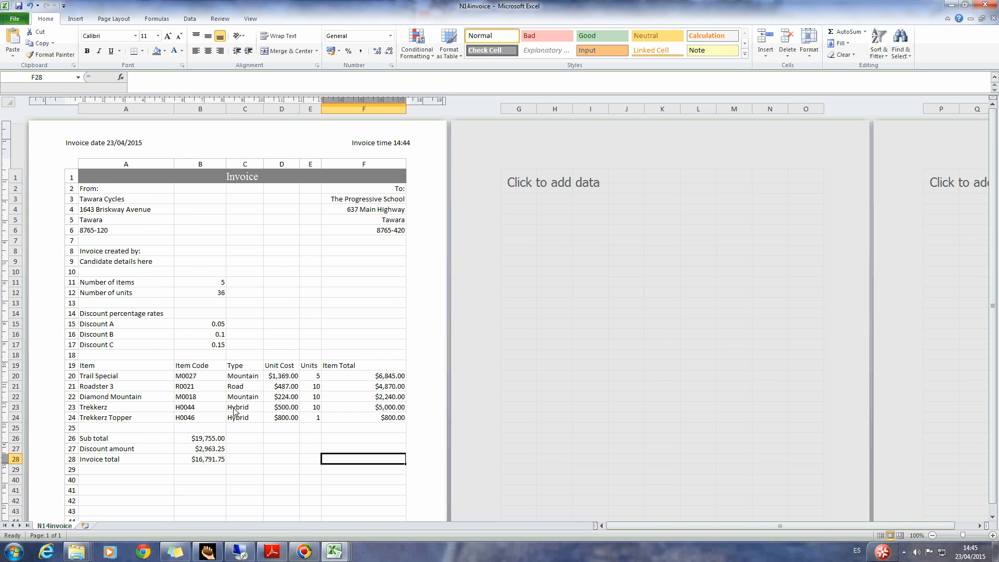
{"action": "scroll", "coordinate": [235, 411], "scroll_direction": "down", "scroll_amount": 3}
{"action": "scroll", "coordinate": [181, 291], "scroll_direction": "up", "scroll_amount": 3}
{"action": "left_click", "coordinate": [166, 251]}
{"action": "scroll", "coordinate": [221, 271], "scroll_direction": "down", "scroll_amount": 3}
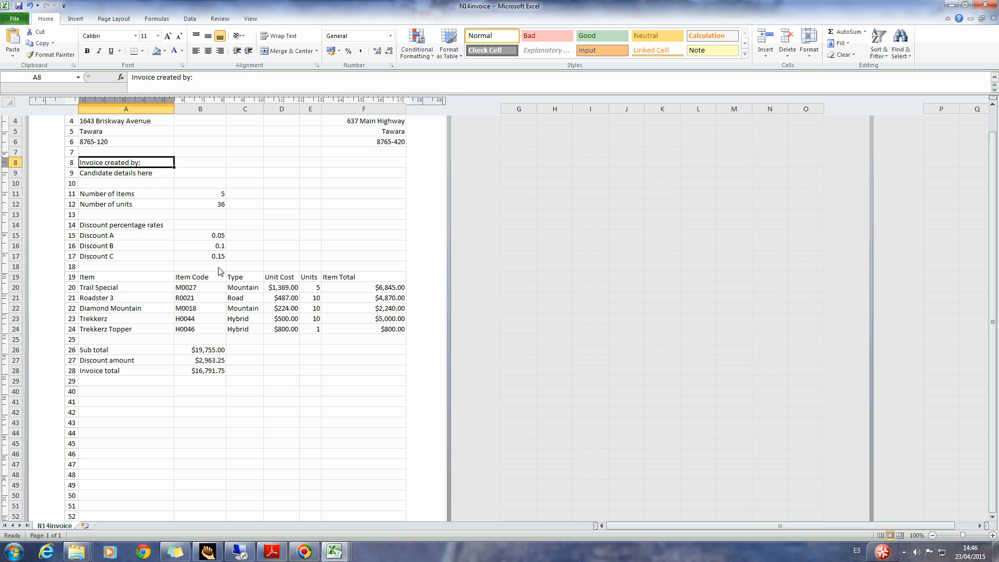
- Set the Discount A rate in cell B15 to 0.07
{"action": "left_click", "coordinate": [219, 237]}
{"action": "left_click", "coordinate": [183, 78]}
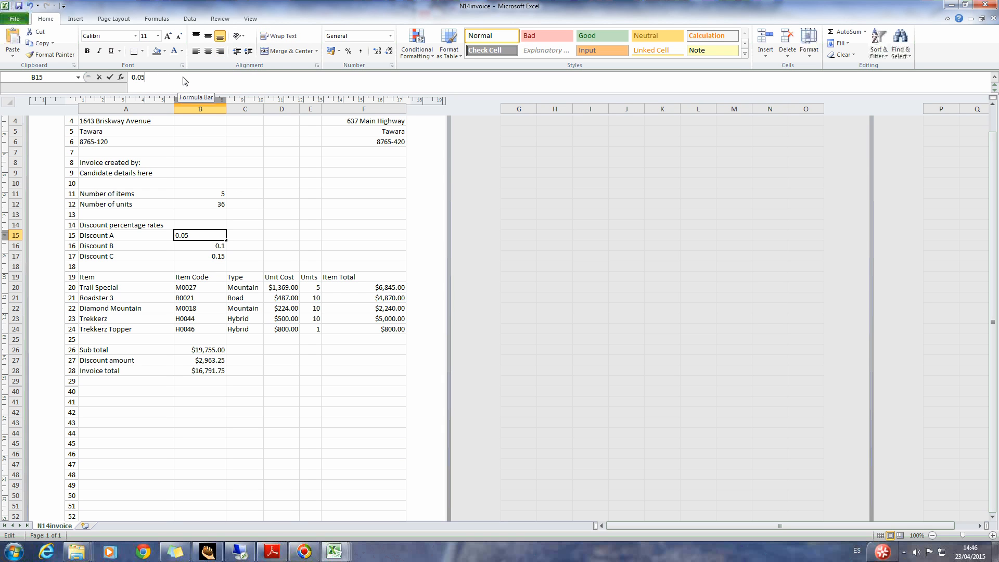
{"action": "key", "text": "BackSpace"}
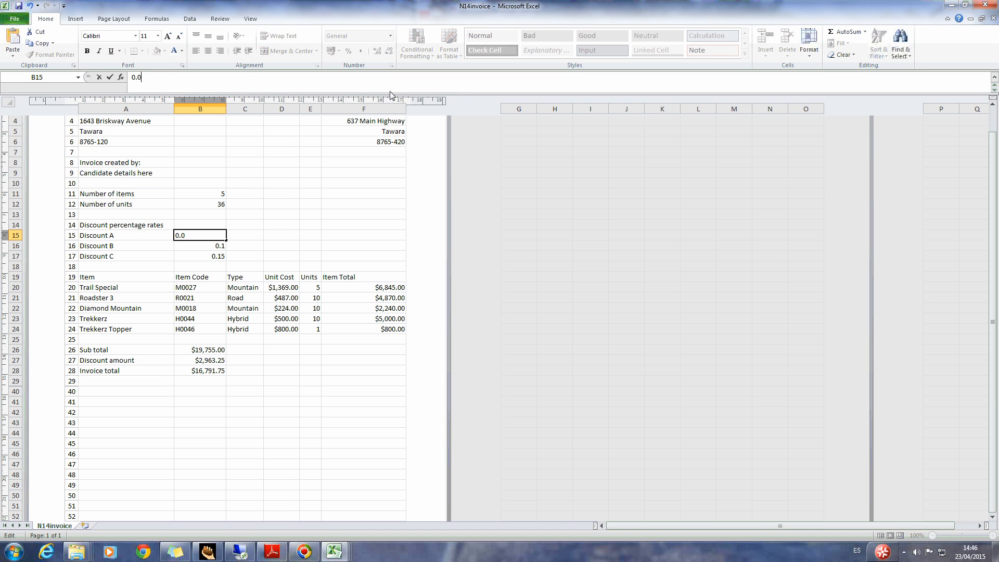
{"action": "type", "text": "7"}
{"action": "key", "text": "Return"}
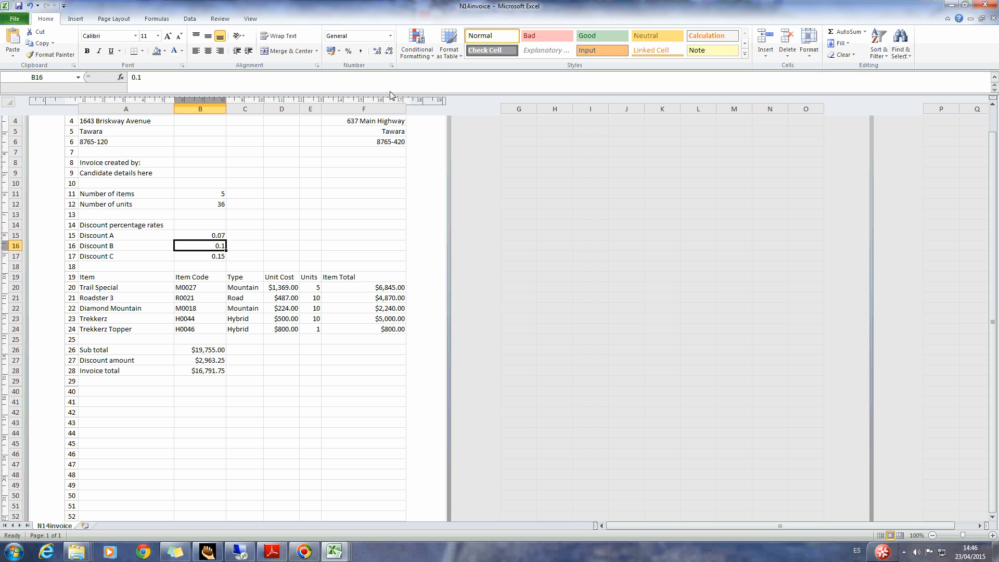
- Check the new rate in exam task 25 and set Discount B in cell B16 to 0.12
{"action": "left_click", "coordinate": [279, 552]}
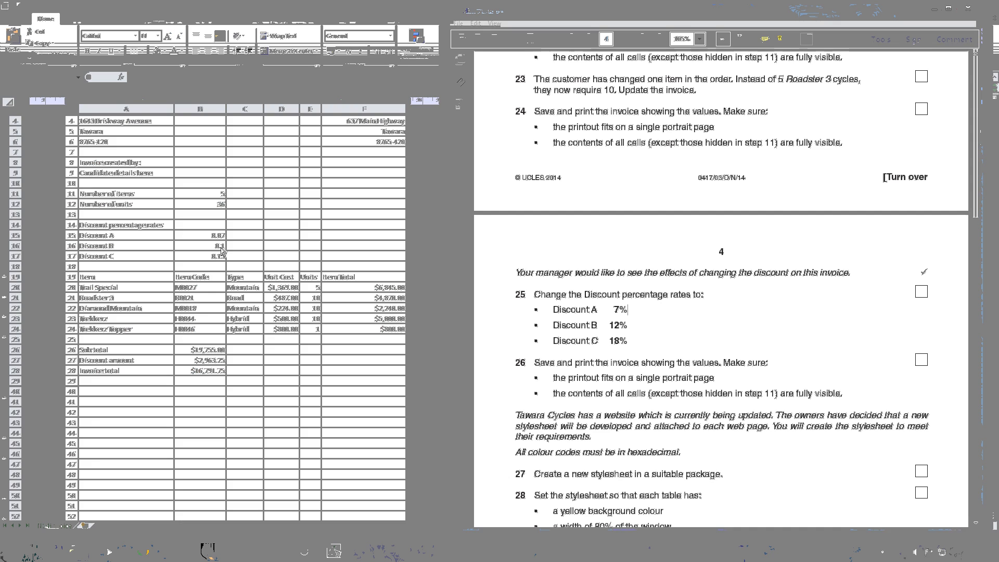
{"action": "left_click", "coordinate": [220, 247]}
{"action": "left_click", "coordinate": [142, 79]}
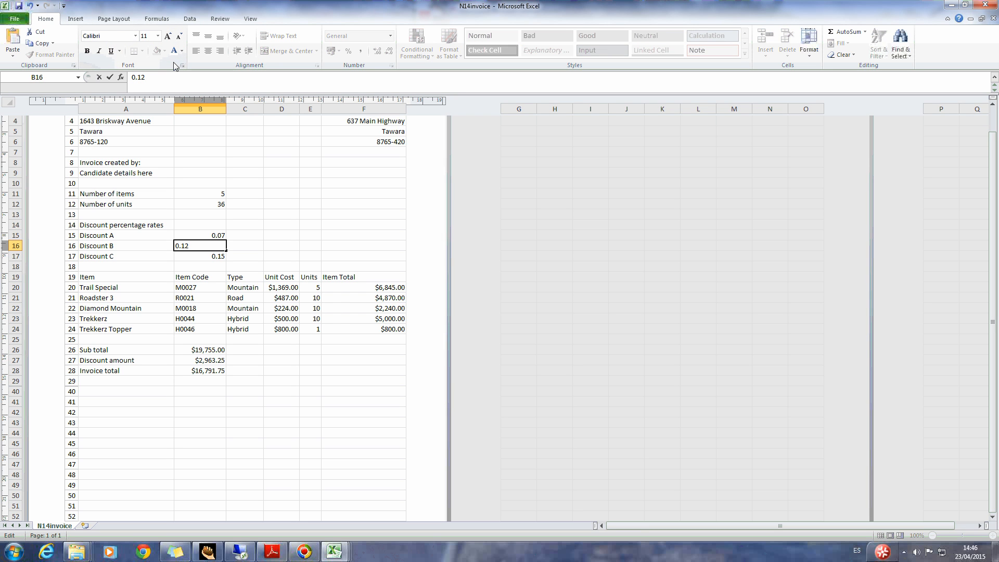
{"action": "key", "text": "Return"}
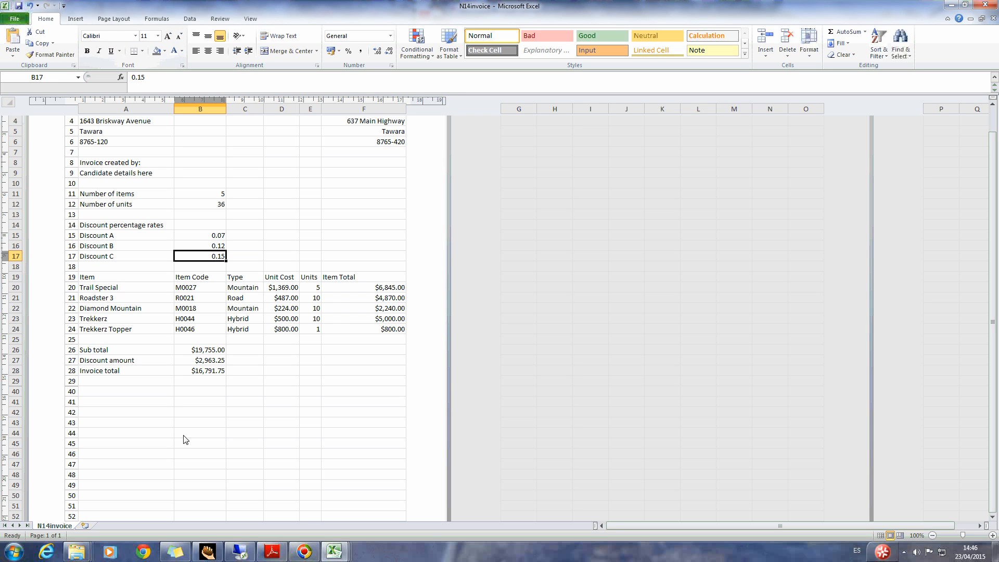
- Check the exam paper again and set the Discount C rate in cell B17 to 0.18
{"action": "left_click", "coordinate": [276, 555]}
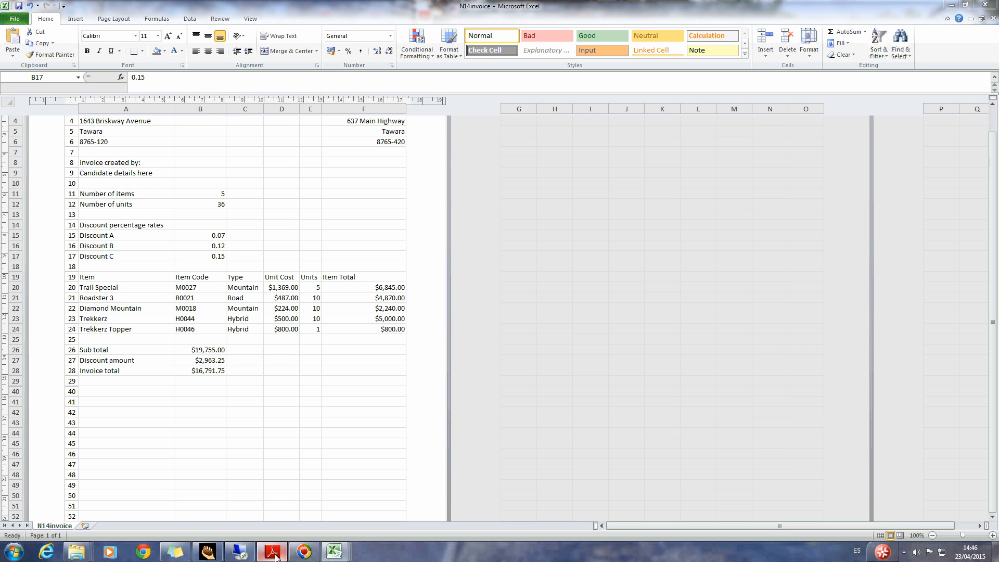
{"action": "left_click", "coordinate": [156, 77]}
{"action": "key", "text": "BackSpace"}
{"action": "type", "text": "8"}
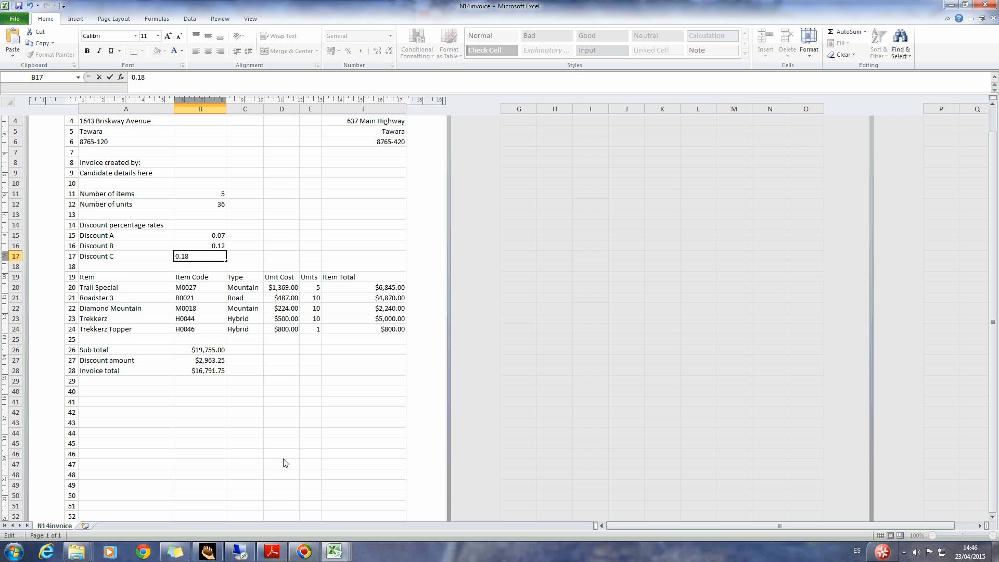
{"action": "left_click", "coordinate": [327, 463]}
- Format the three discount rates in cells B15 to B17 as percentages
{"action": "left_click_drag", "start_coordinate": [216, 235], "coordinate": [216, 257]}
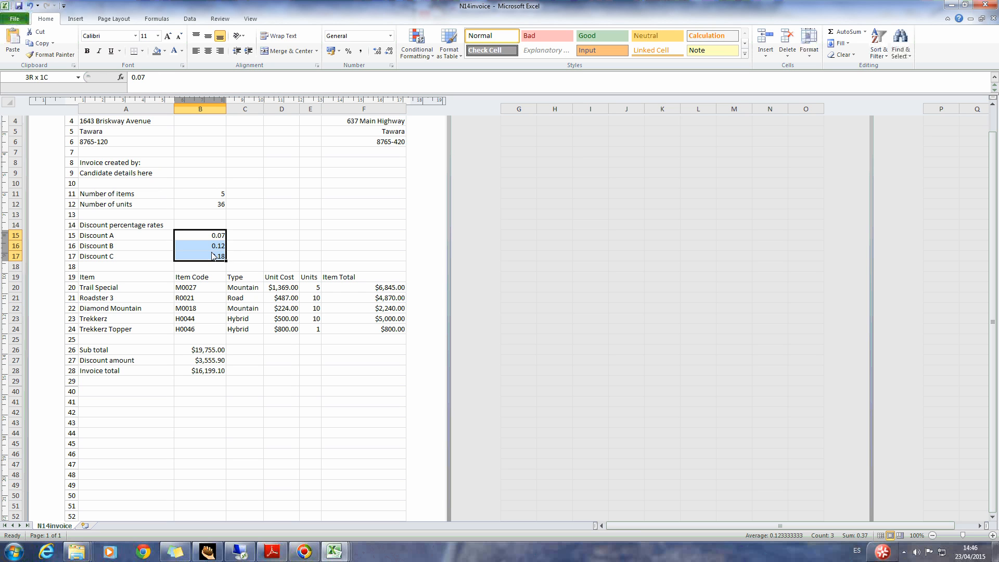
{"action": "left_click", "coordinate": [348, 52]}
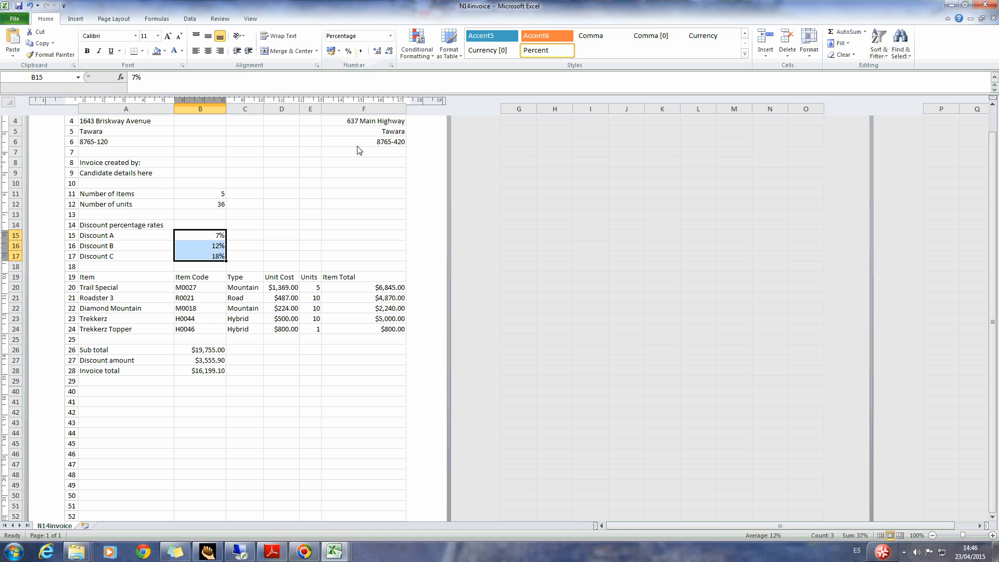
{"action": "left_click", "coordinate": [319, 412]}
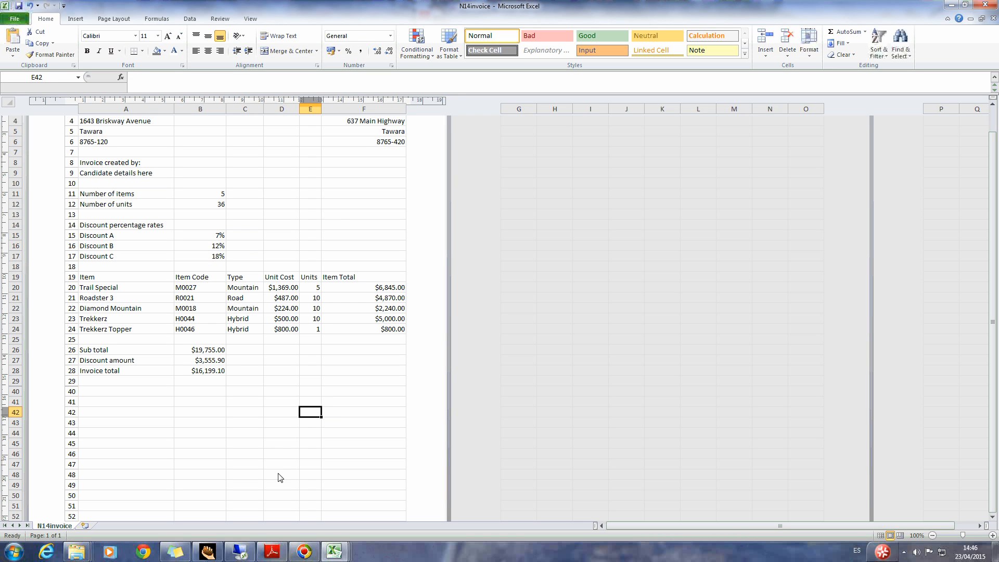
- Examine exam task 26 on saving and printing, and check the sub total and invoice total cells in the invoice
{"action": "mouse_move", "coordinate": [281, 558]}
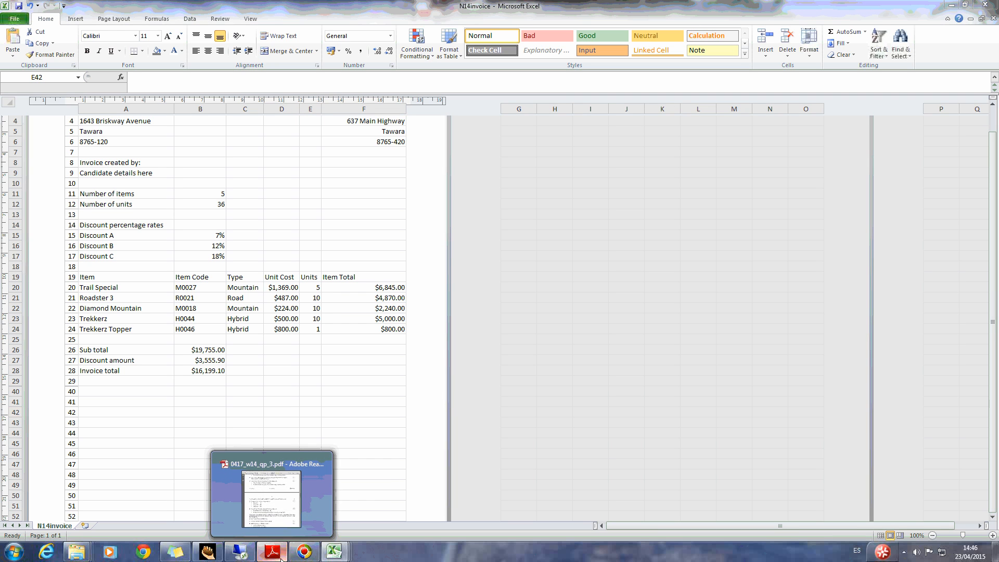
{"action": "left_click", "coordinate": [281, 557]}
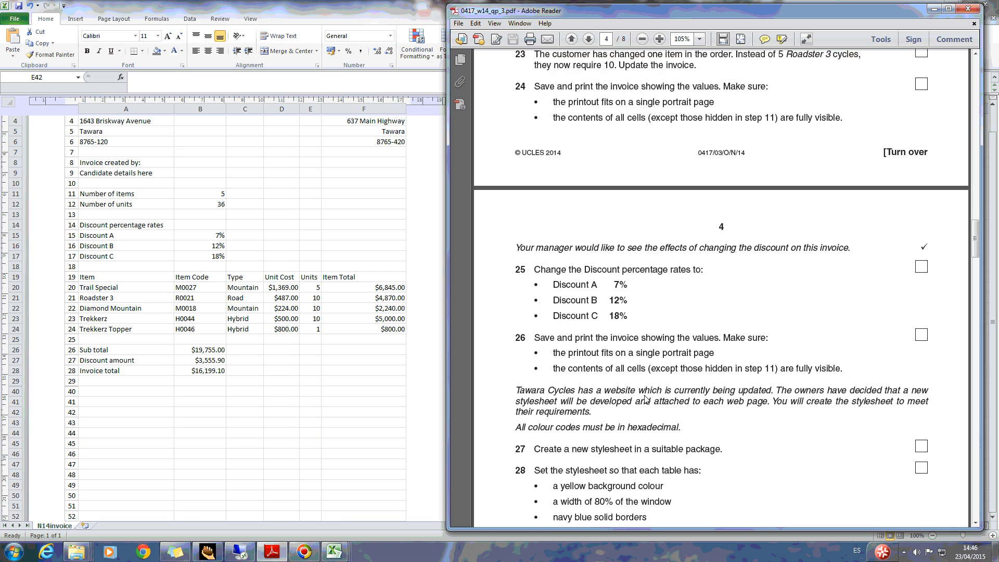
{"action": "scroll", "coordinate": [646, 400], "scroll_direction": "down", "scroll_amount": 1}
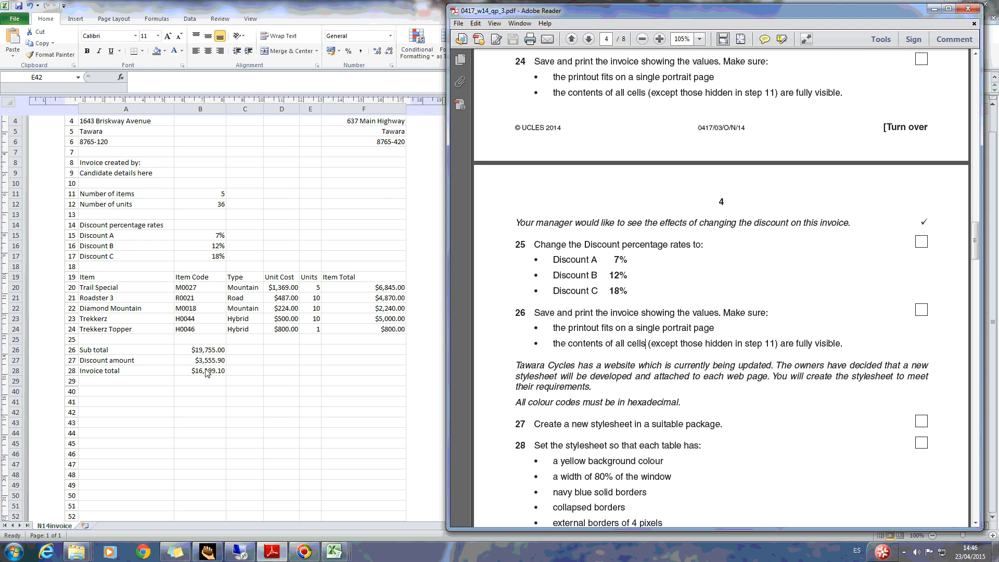
{"action": "key", "text": "alt+Tab"}
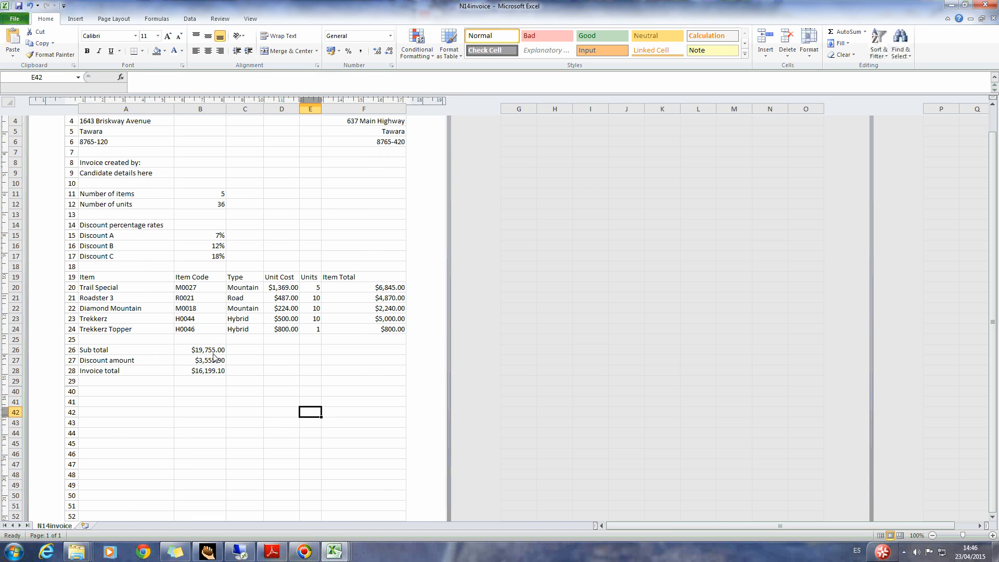
{"action": "left_click", "coordinate": [215, 351]}
{"action": "left_click", "coordinate": [216, 371]}
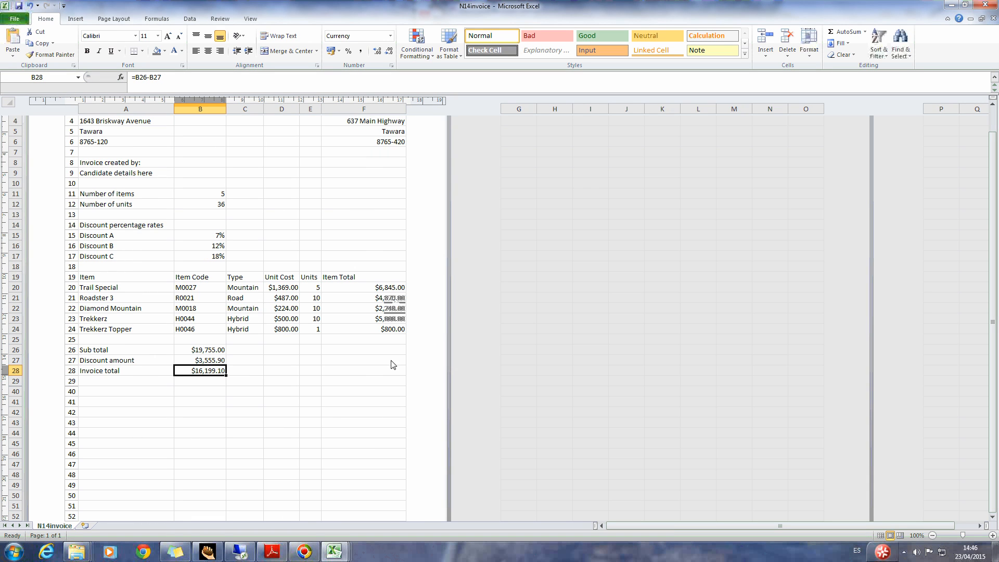
{"action": "left_click", "coordinate": [284, 558]}
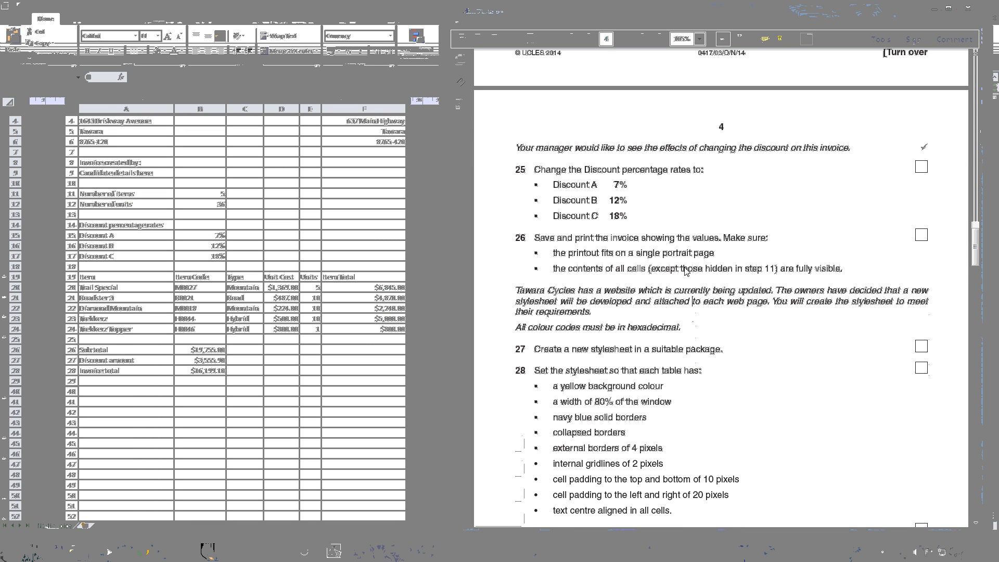
{"action": "scroll", "coordinate": [697, 287], "scroll_direction": "up", "scroll_amount": 2}
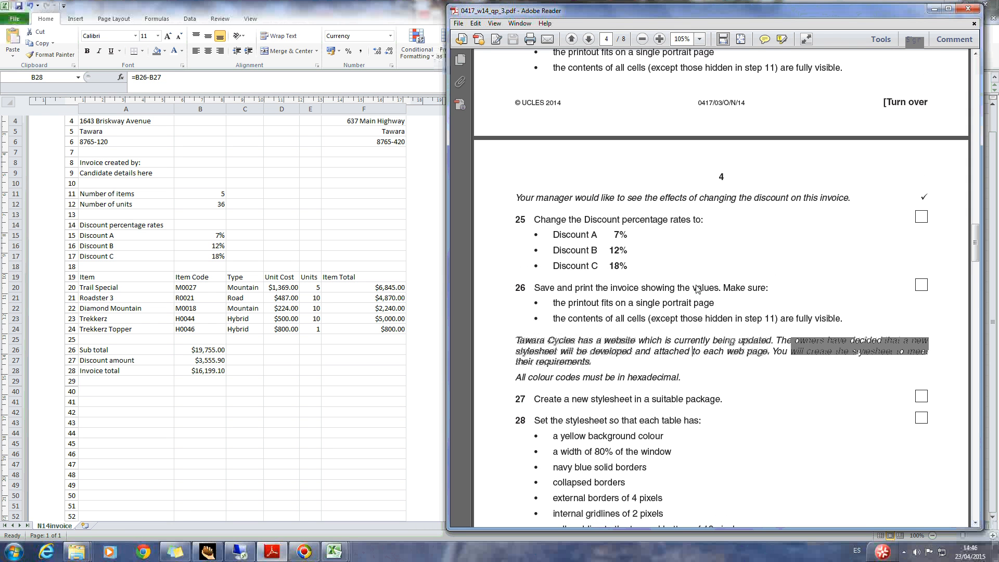